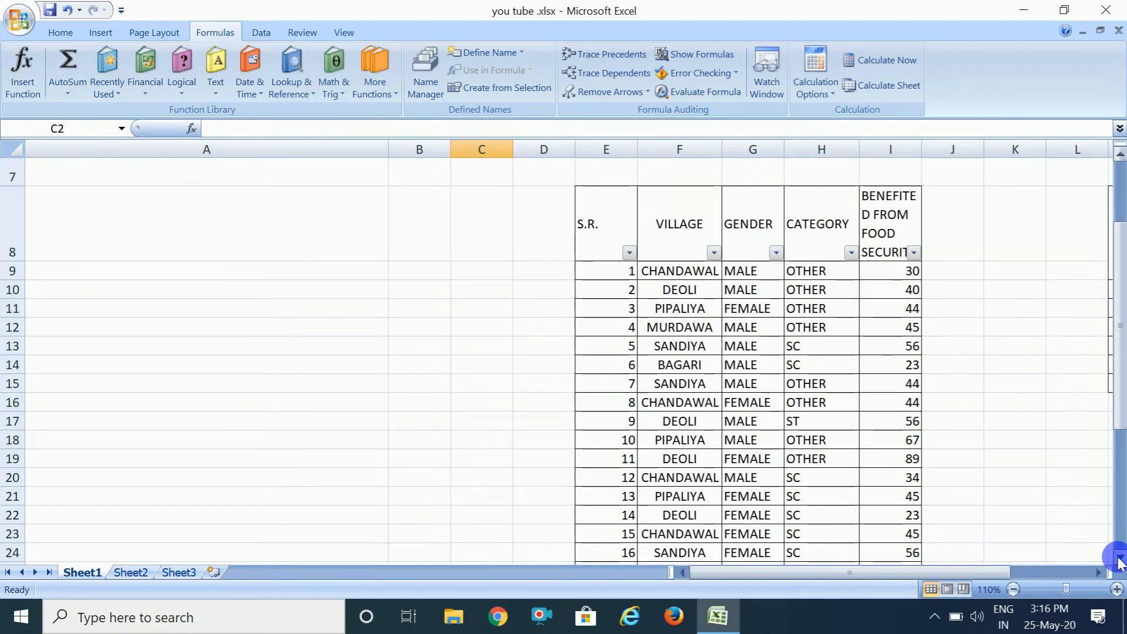
Enter a SUM formula in cell I40 totalling the food security beneficiaries in I9:I38.
click(1119, 557)
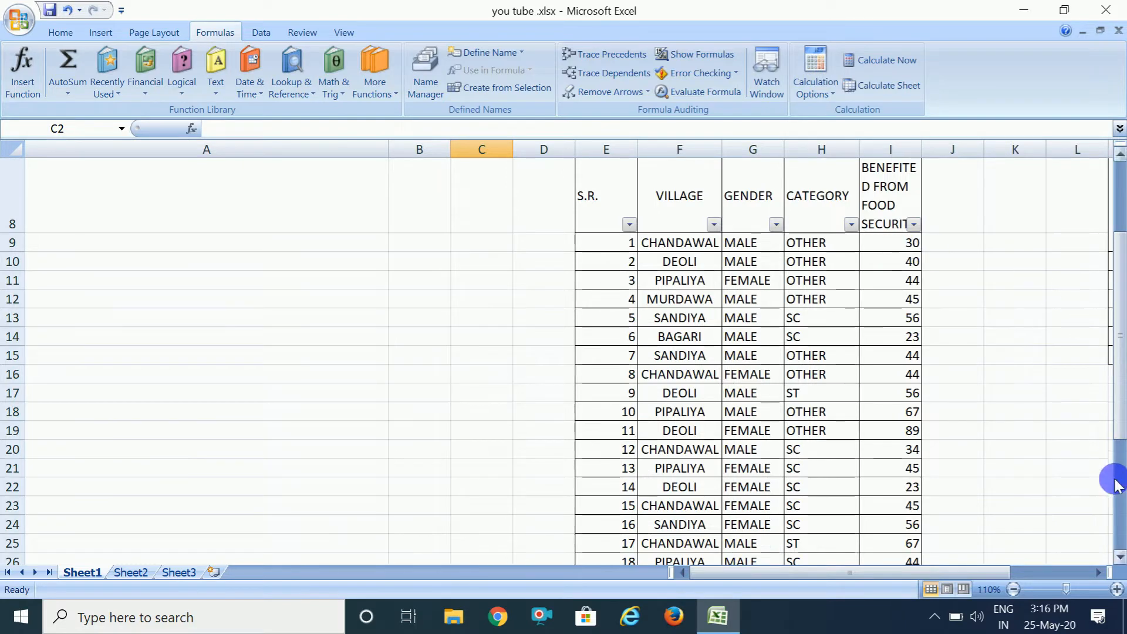
click(1119, 522)
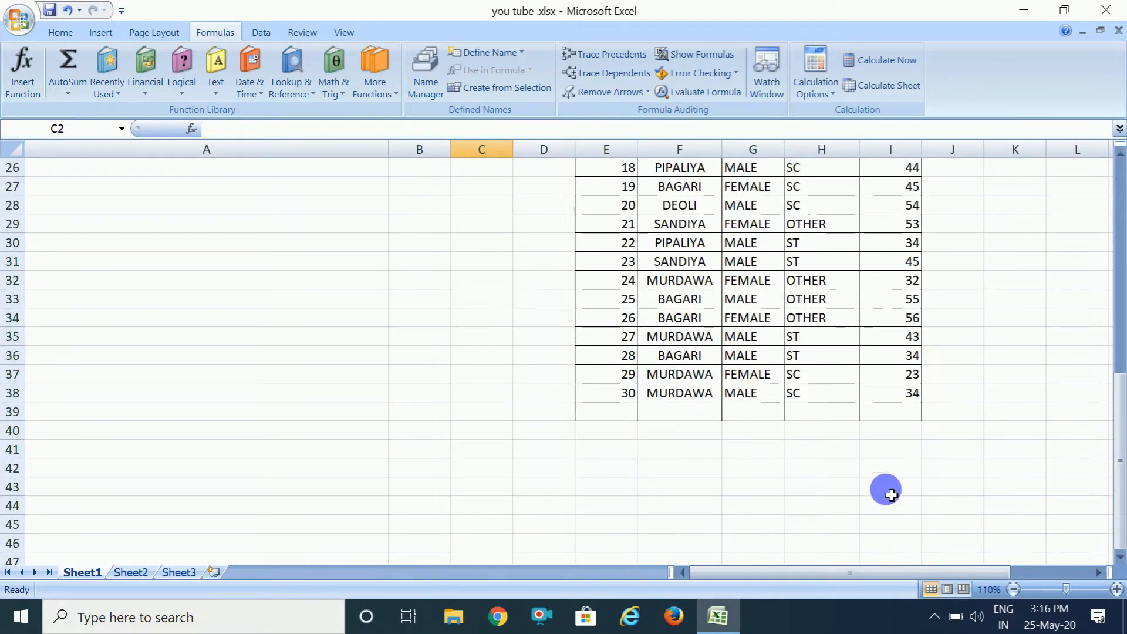
click(892, 434)
text(=)
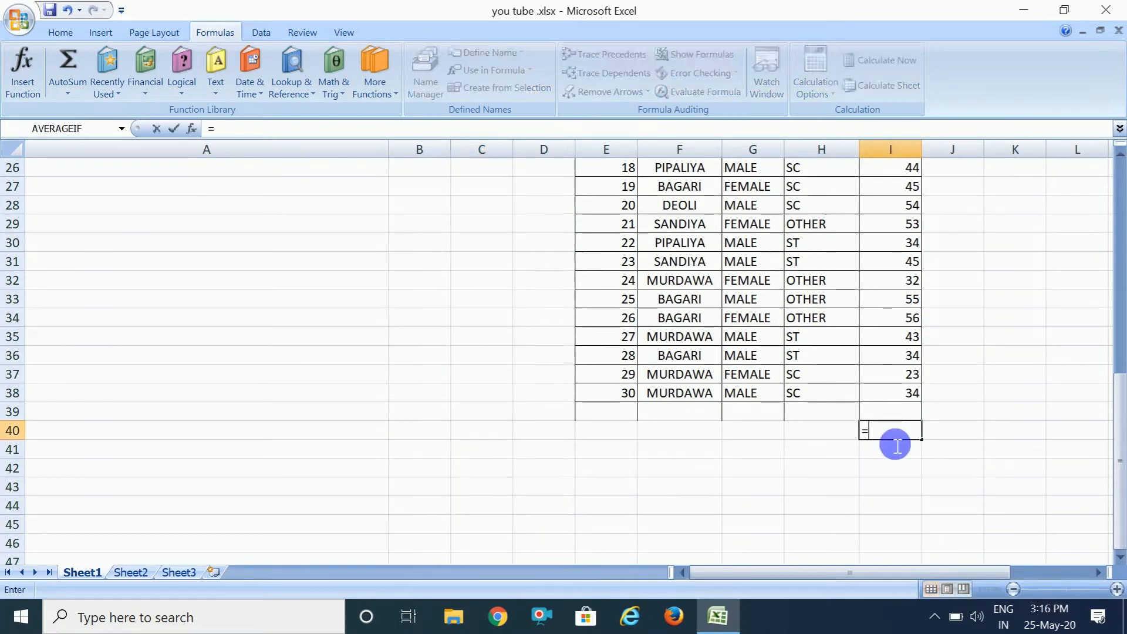
text(su)
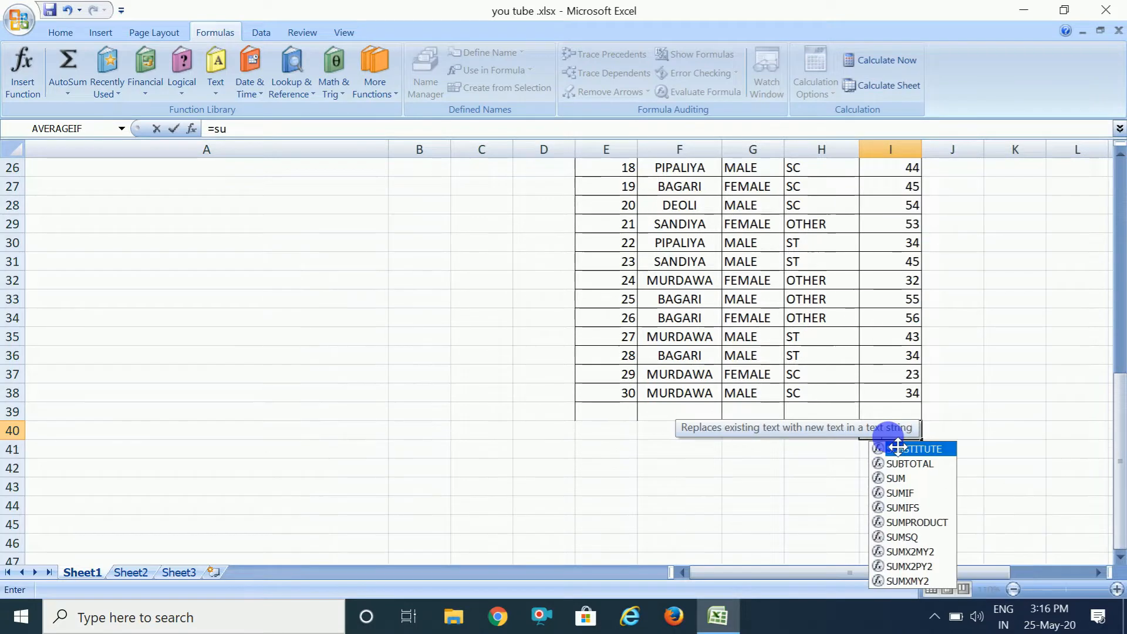
text(m)
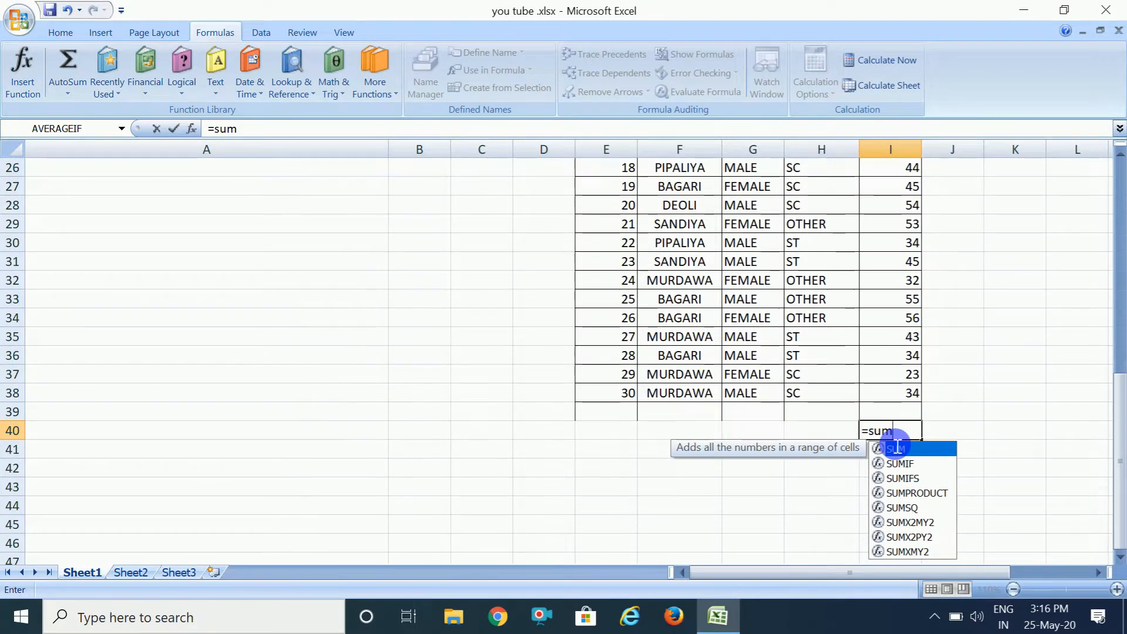
text(()
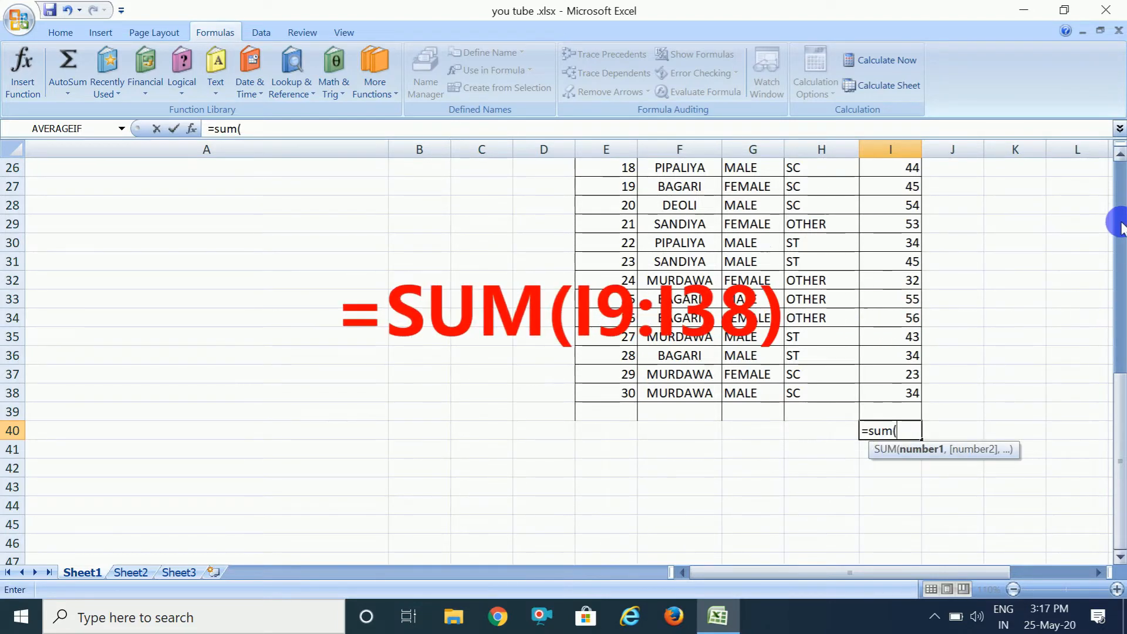
click(1118, 185)
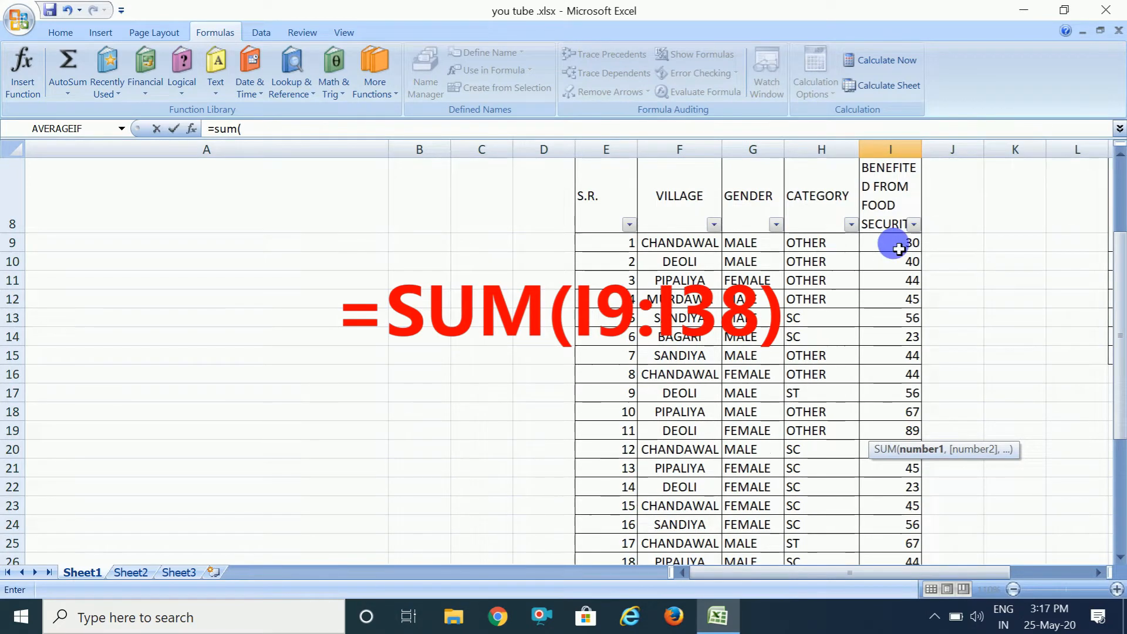
drag(898, 249, 882, 531)
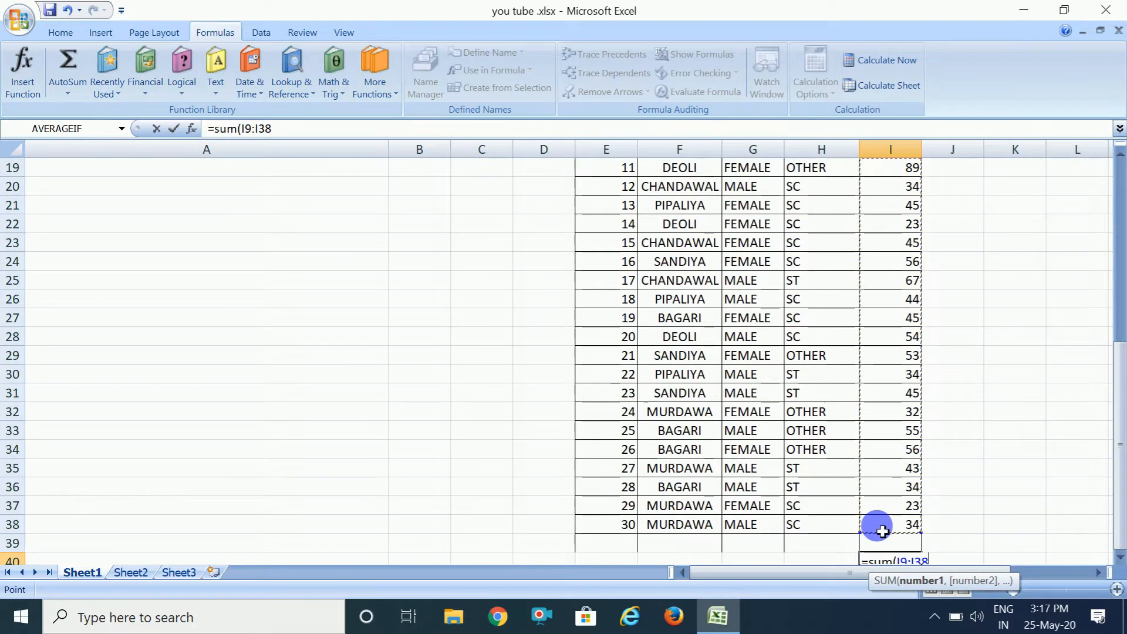
key(Tab)
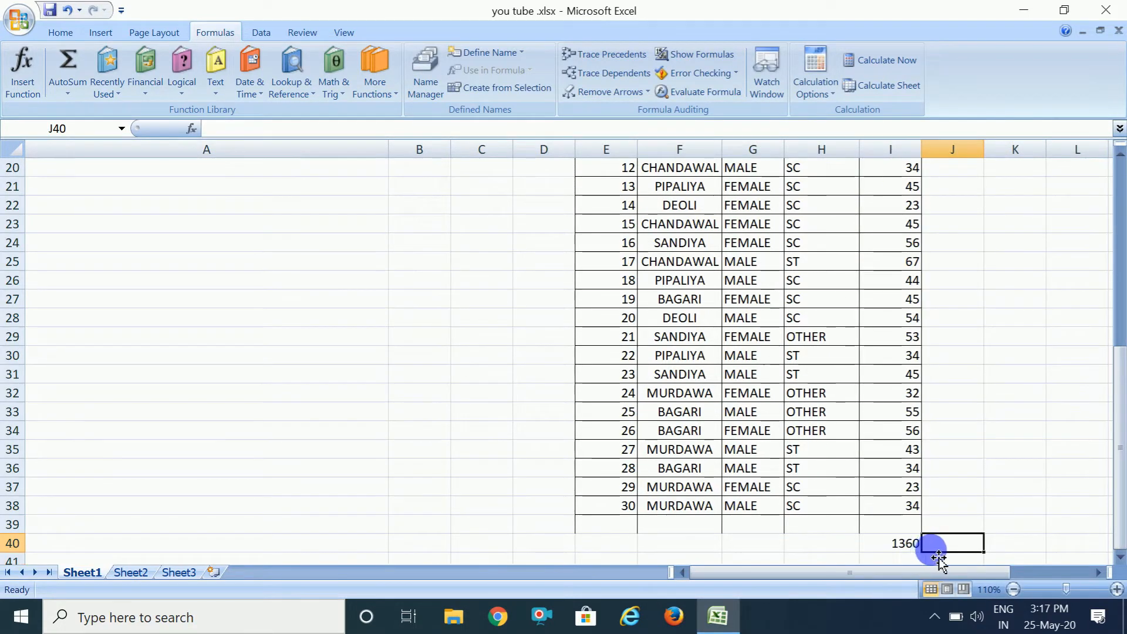
click(891, 540)
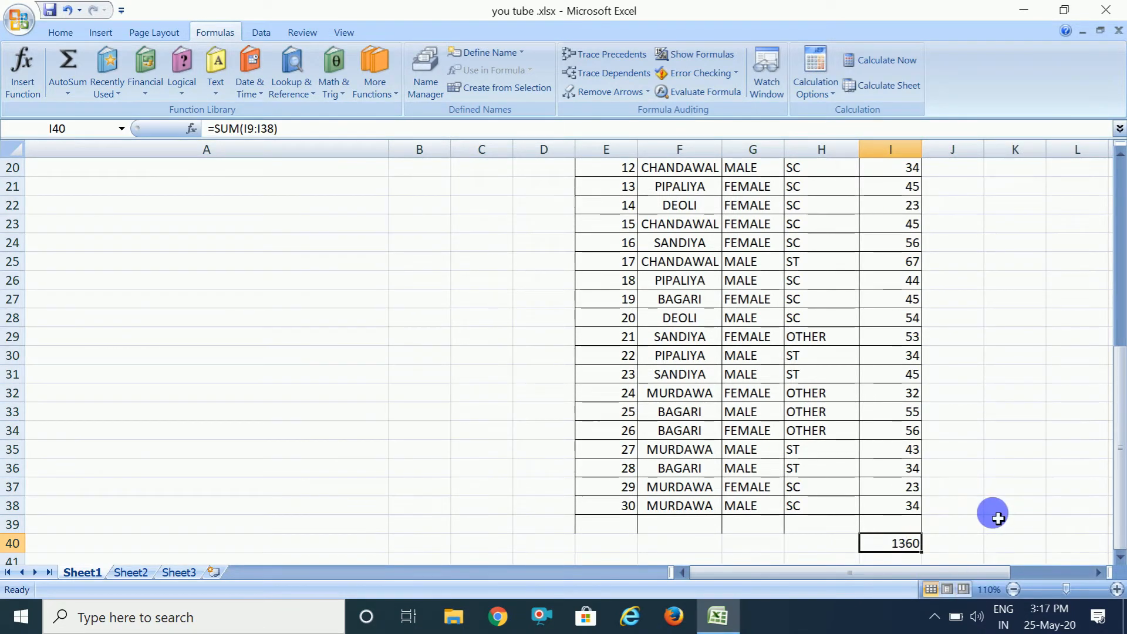
click(1118, 179)
click(1118, 187)
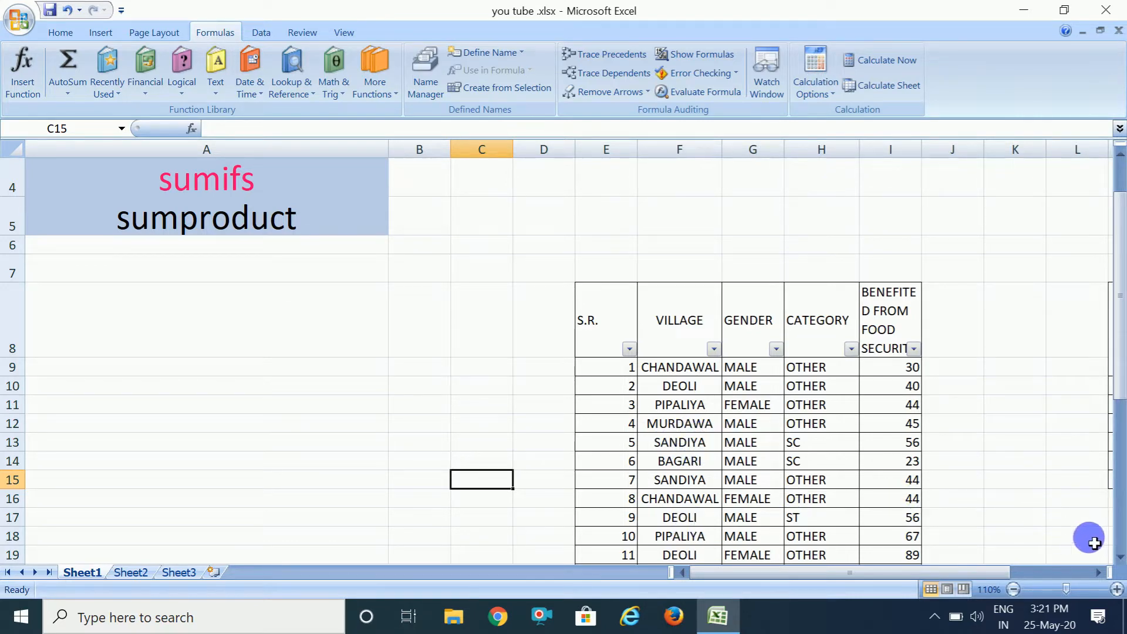
click(1119, 556)
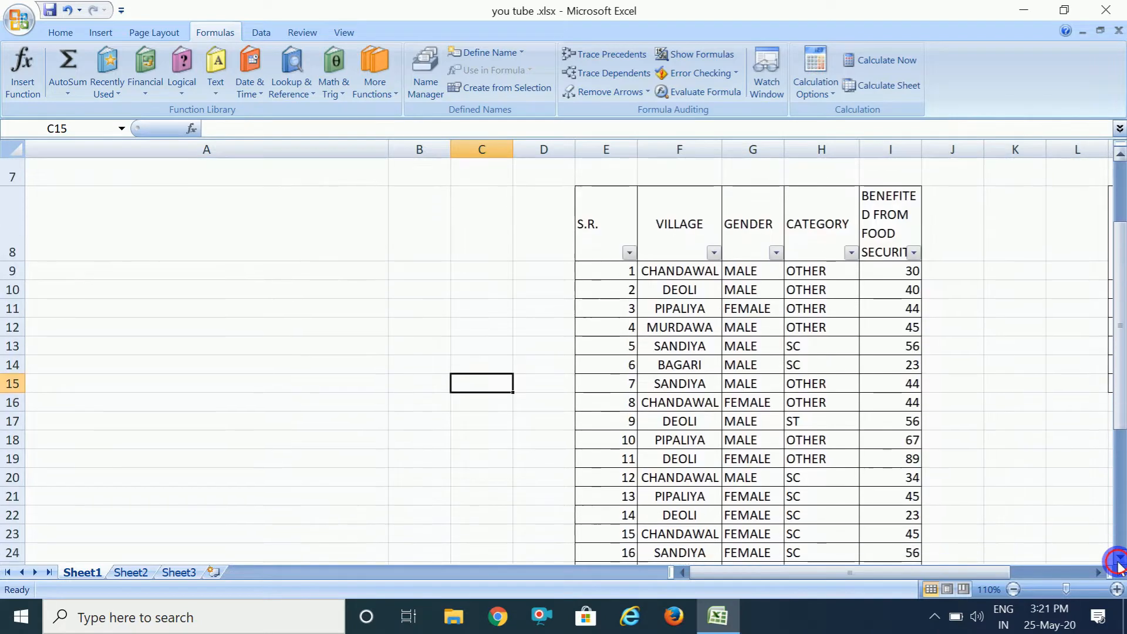
click(1119, 557)
click(1119, 557)
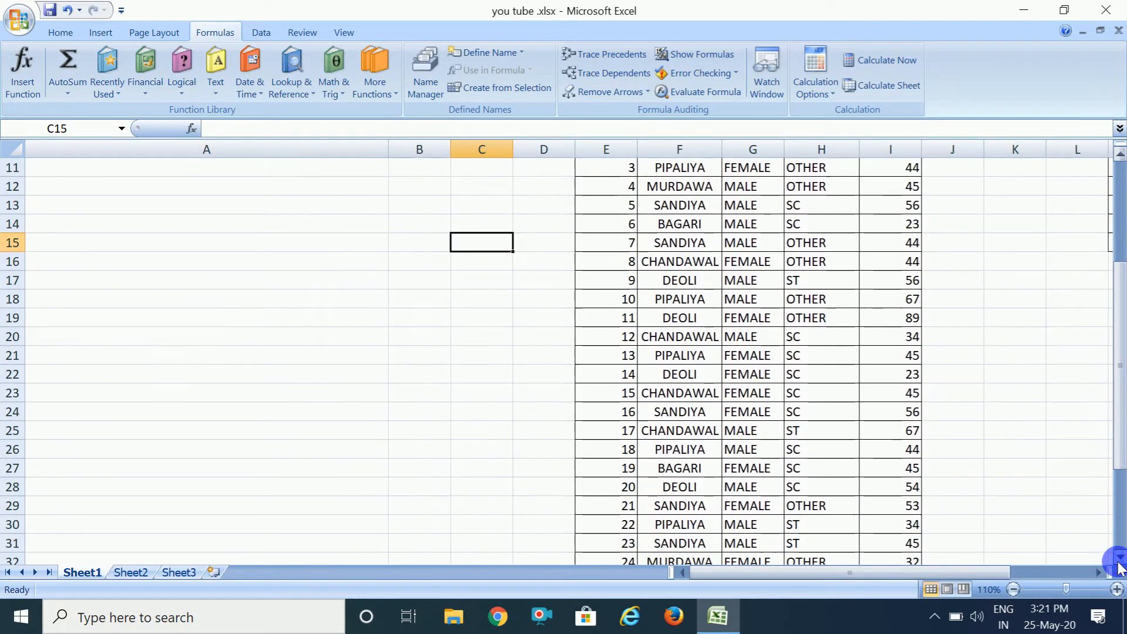
click(1120, 557)
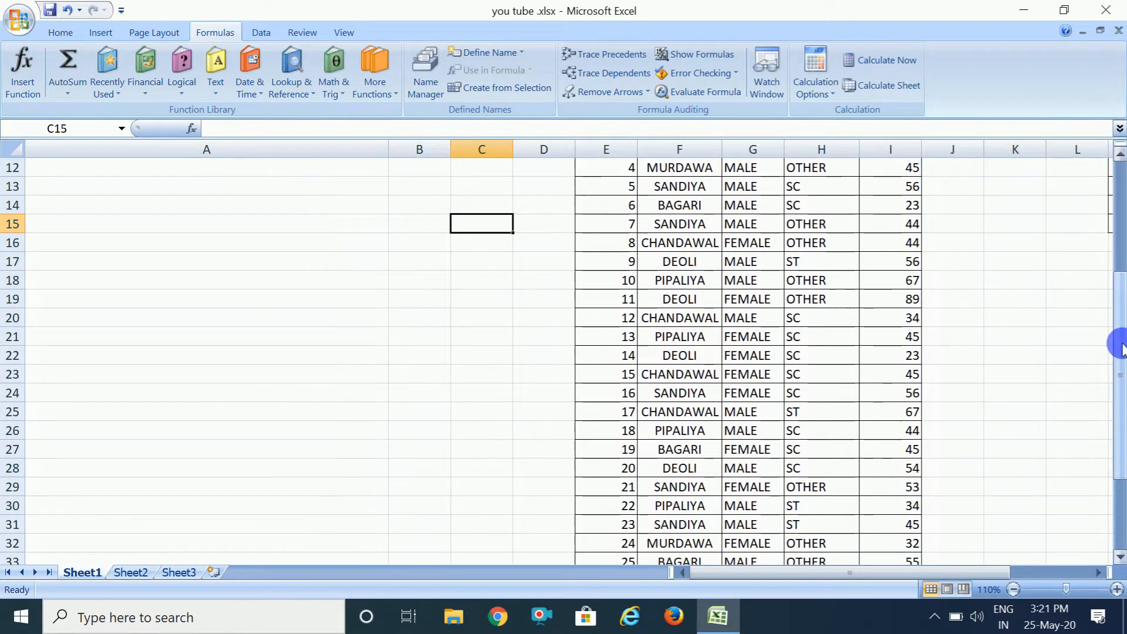
drag(1121, 348, 1118, 181)
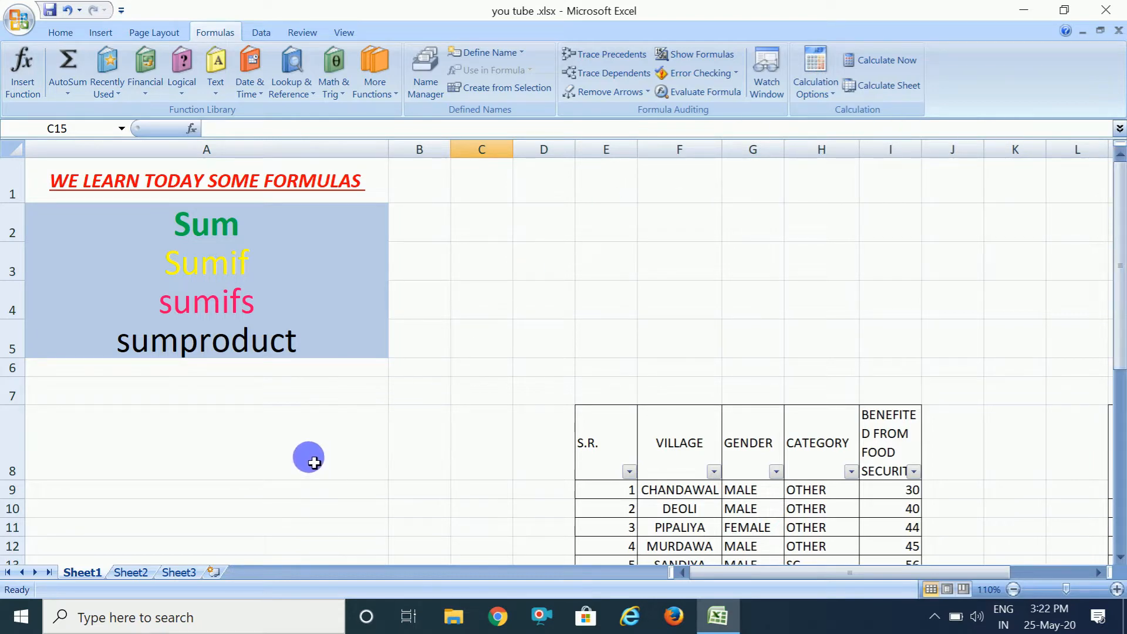
Start a SUMIF formula in cell B8 with the village names in F9:F38 as the range.
click(436, 449)
text(=)
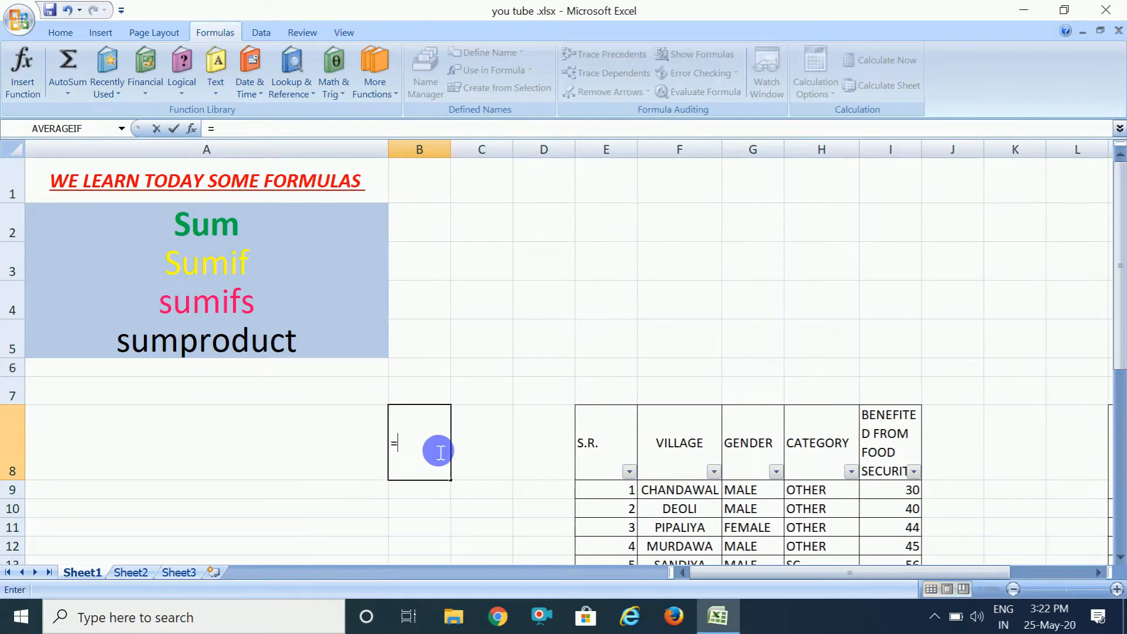
text(sum)
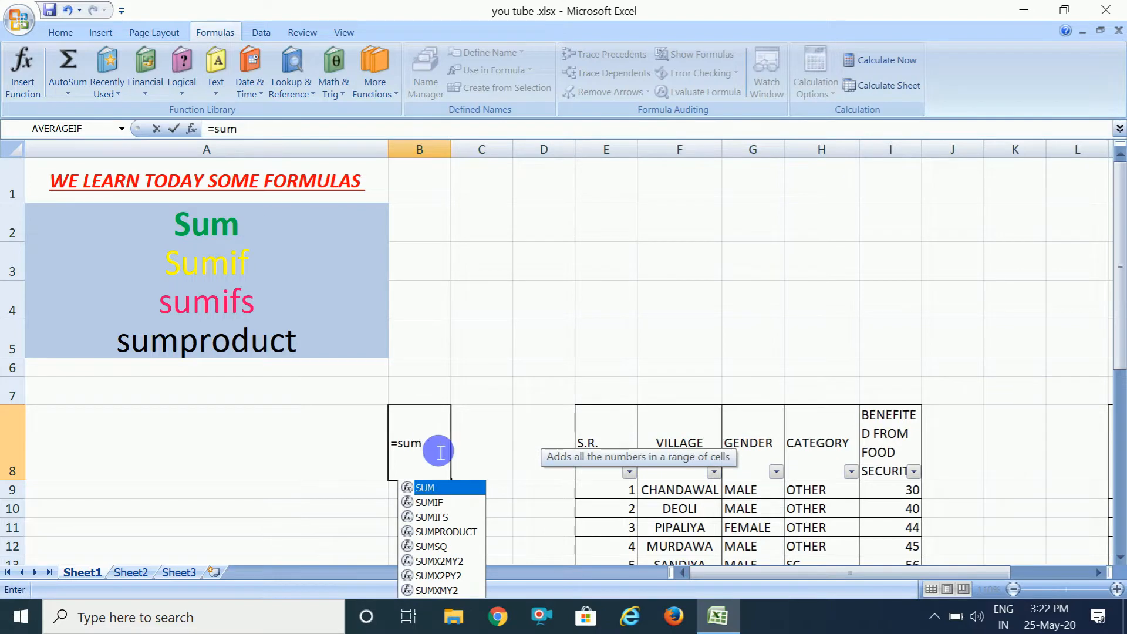
double_click(435, 503)
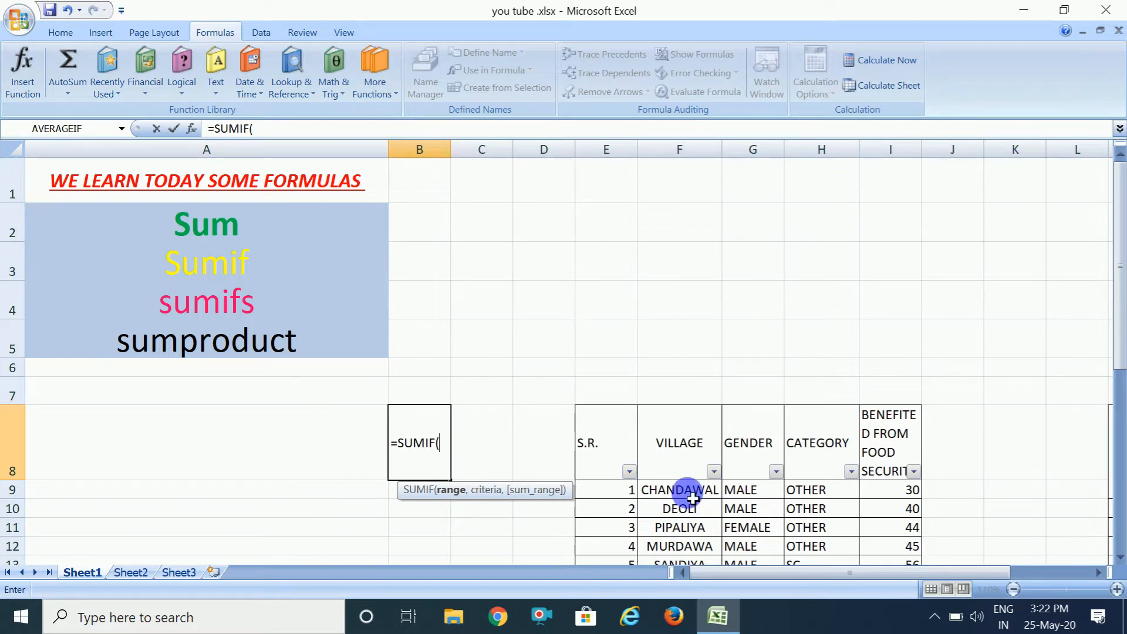
drag(692, 497, 670, 528)
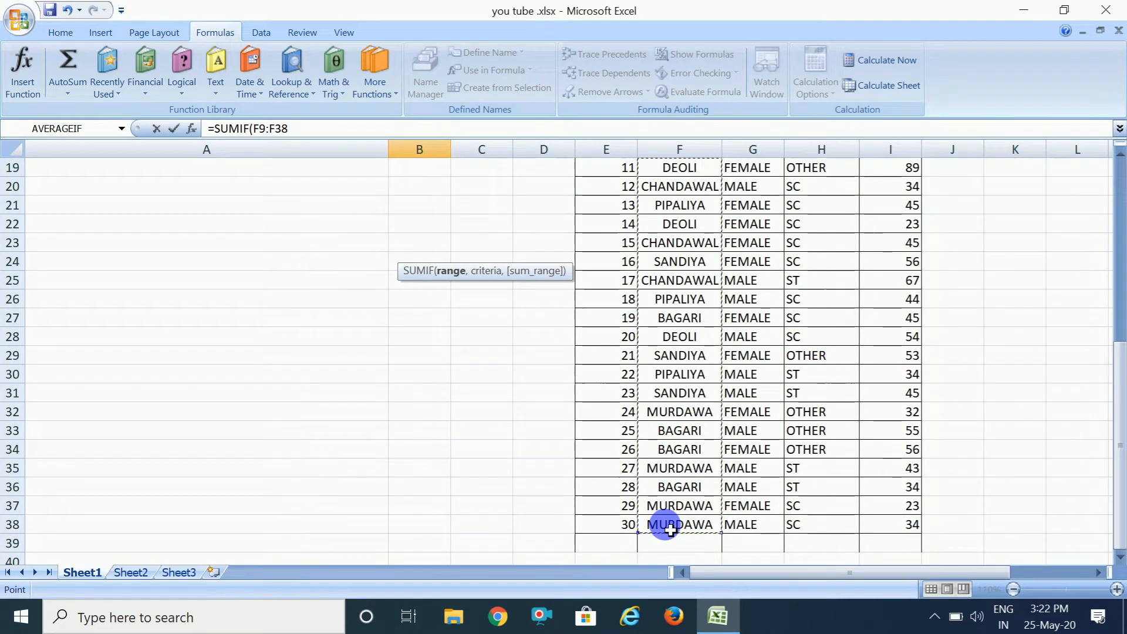
drag(1121, 261, 1120, 176)
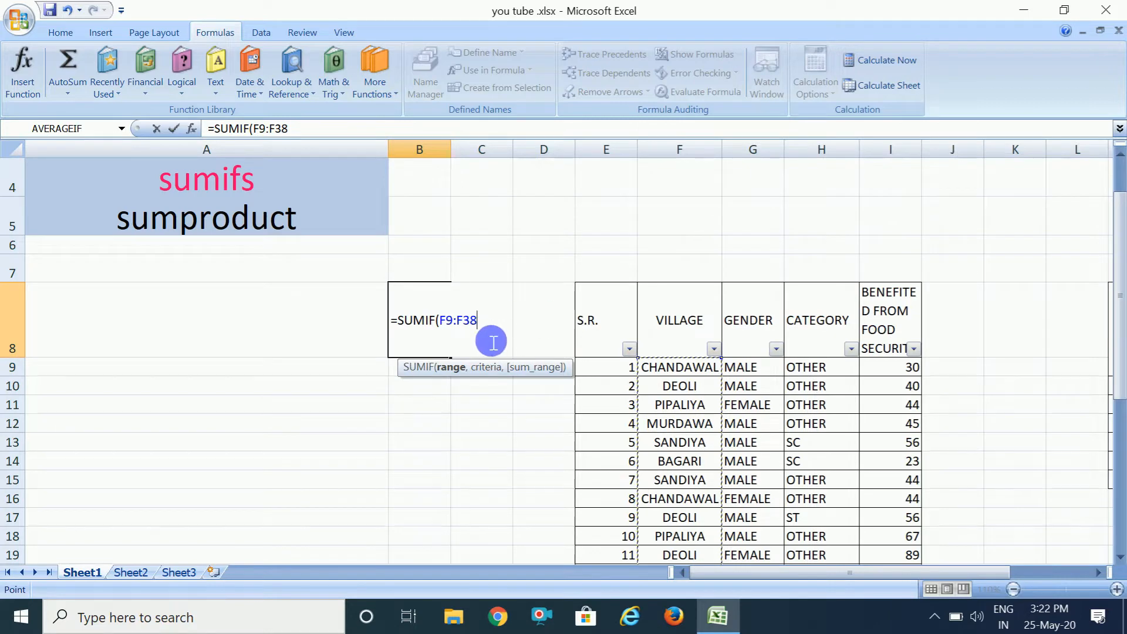
Complete the SUMIF formula in B8 with the criterion "chandawal" and the sum range I9:I38.
text(,)
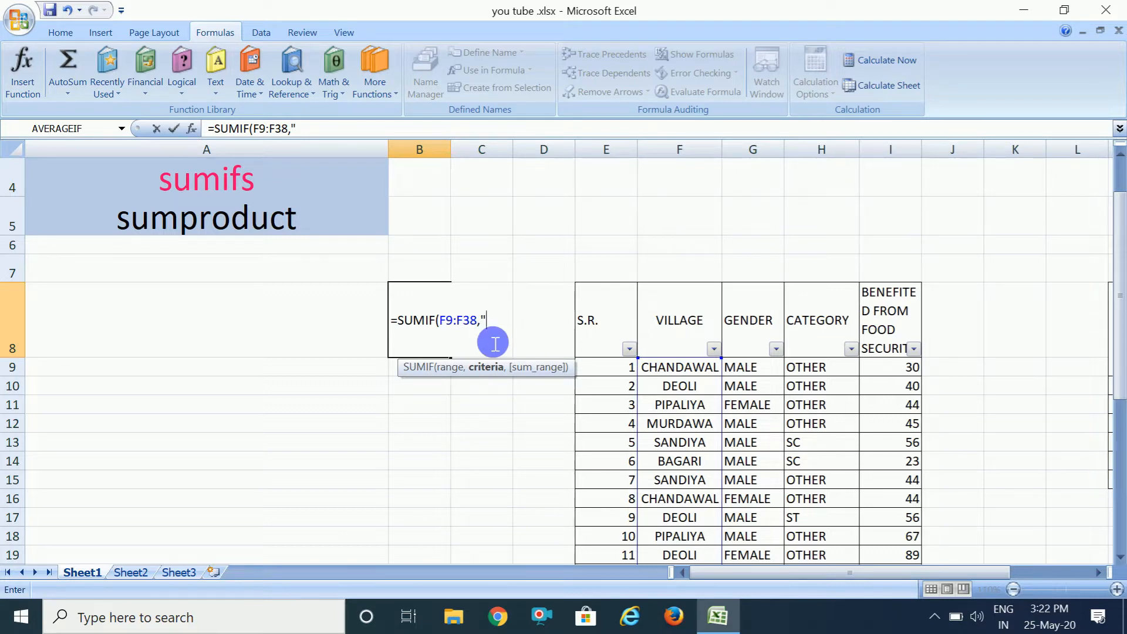
text("chandawal")
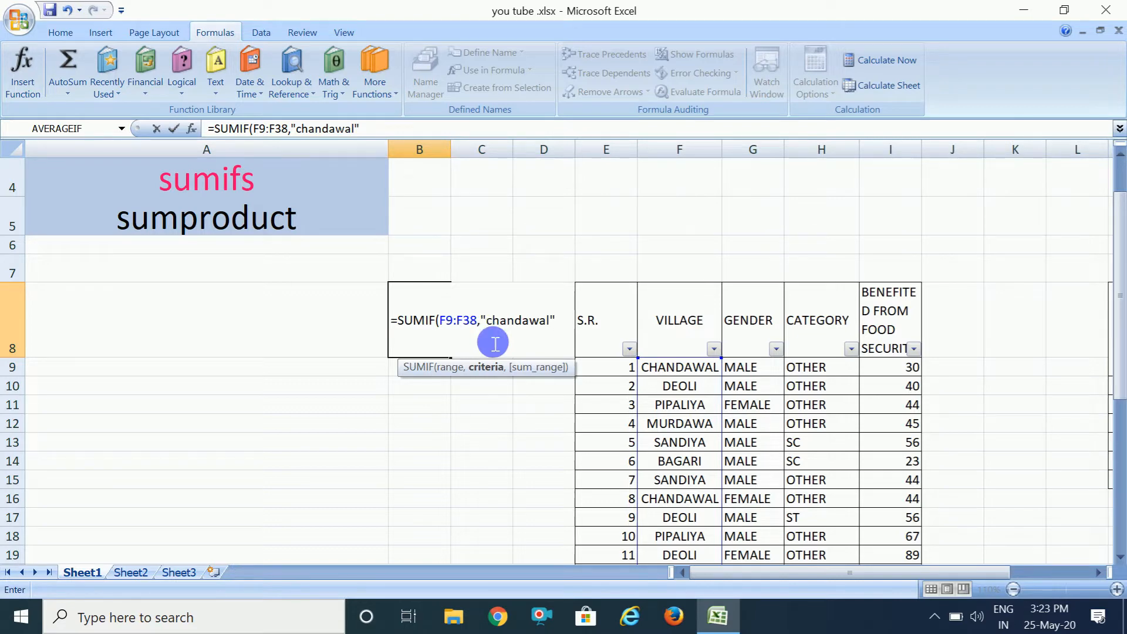
text(,)
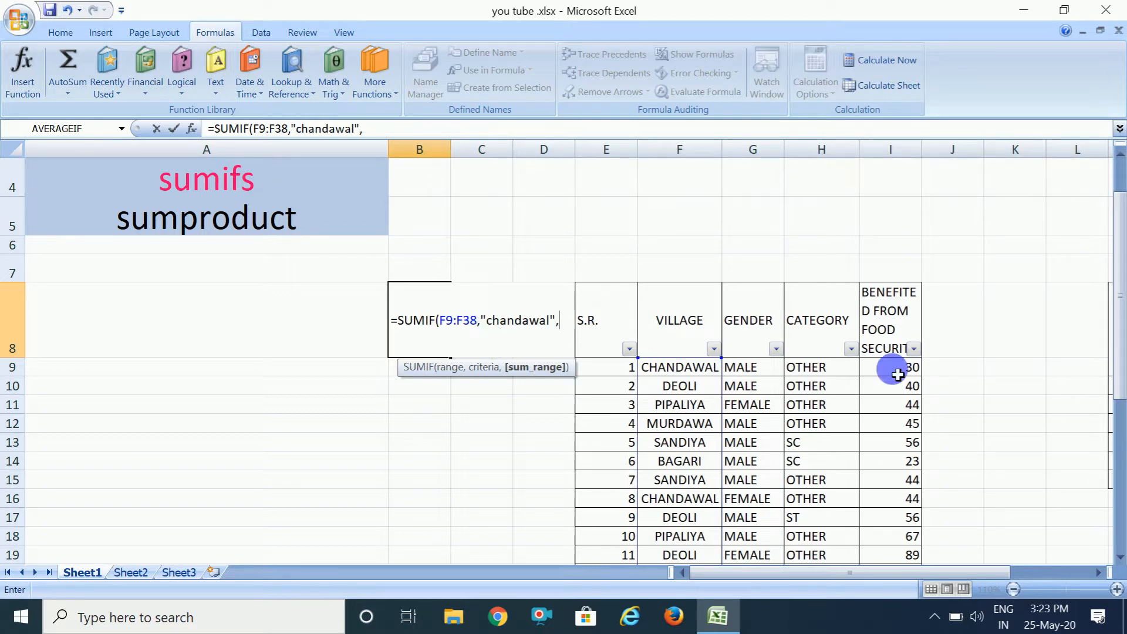
drag(898, 375, 879, 523)
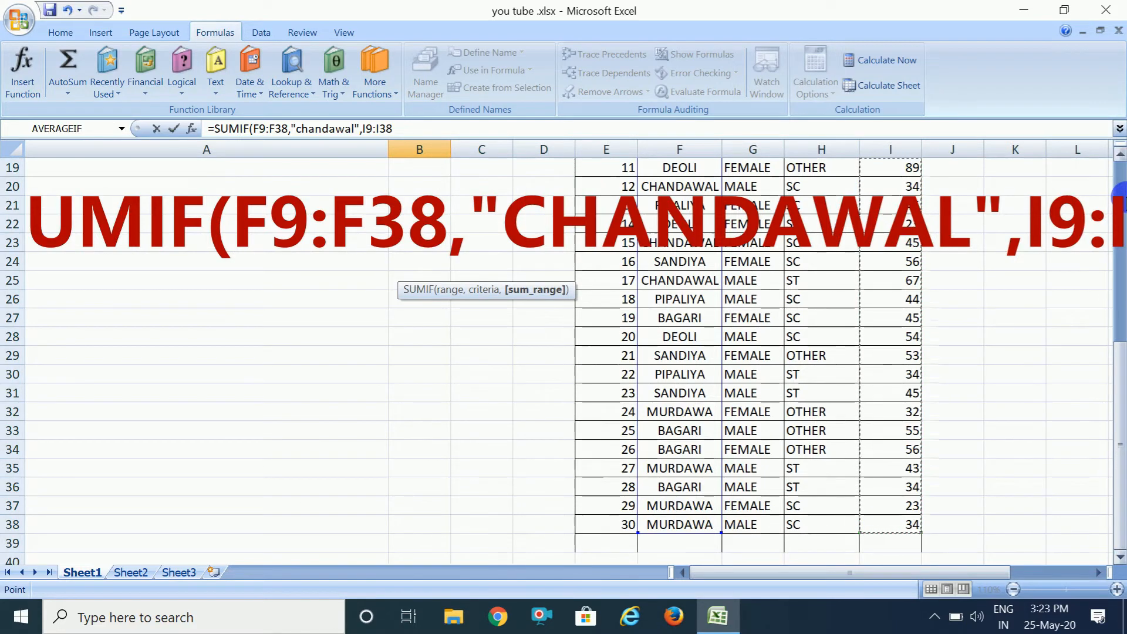
scroll(1119, 196, up, 5)
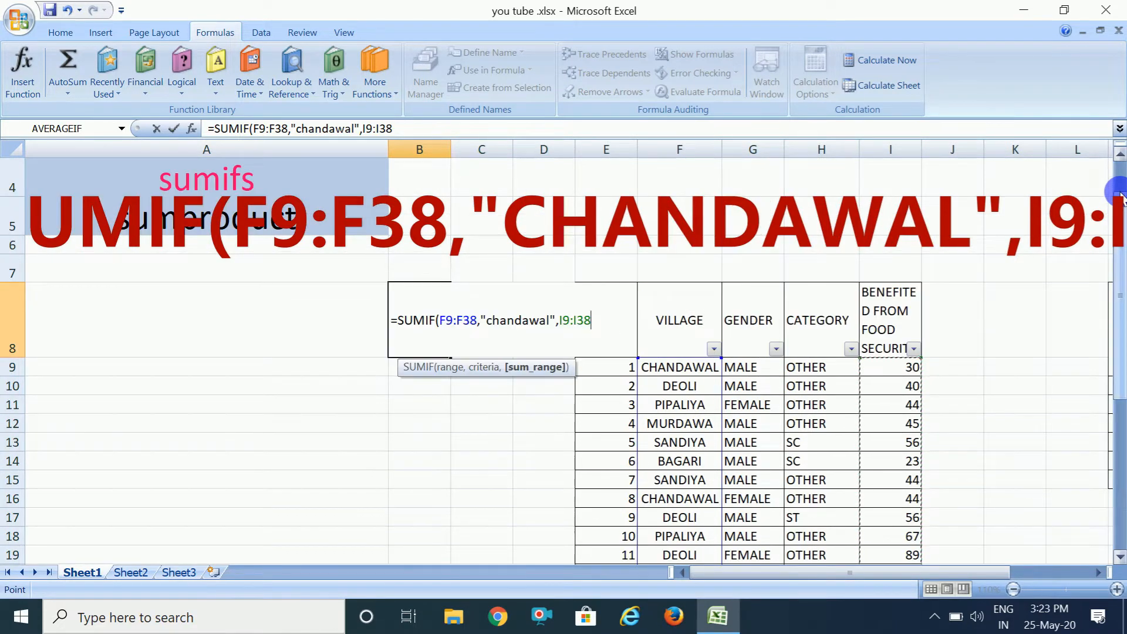
text())
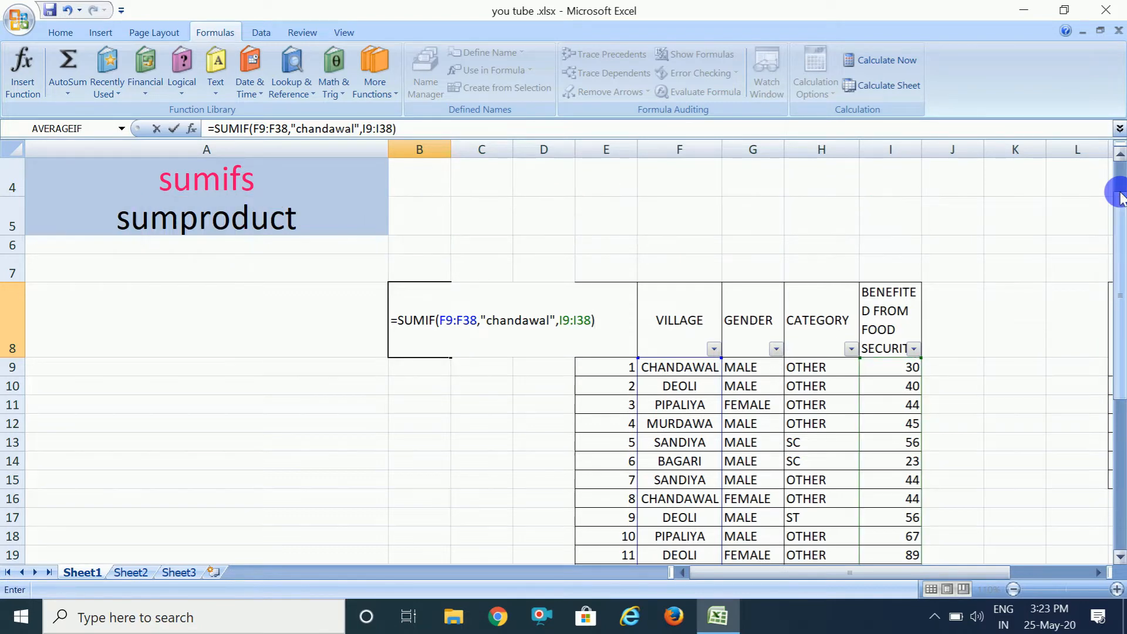
key(Tab)
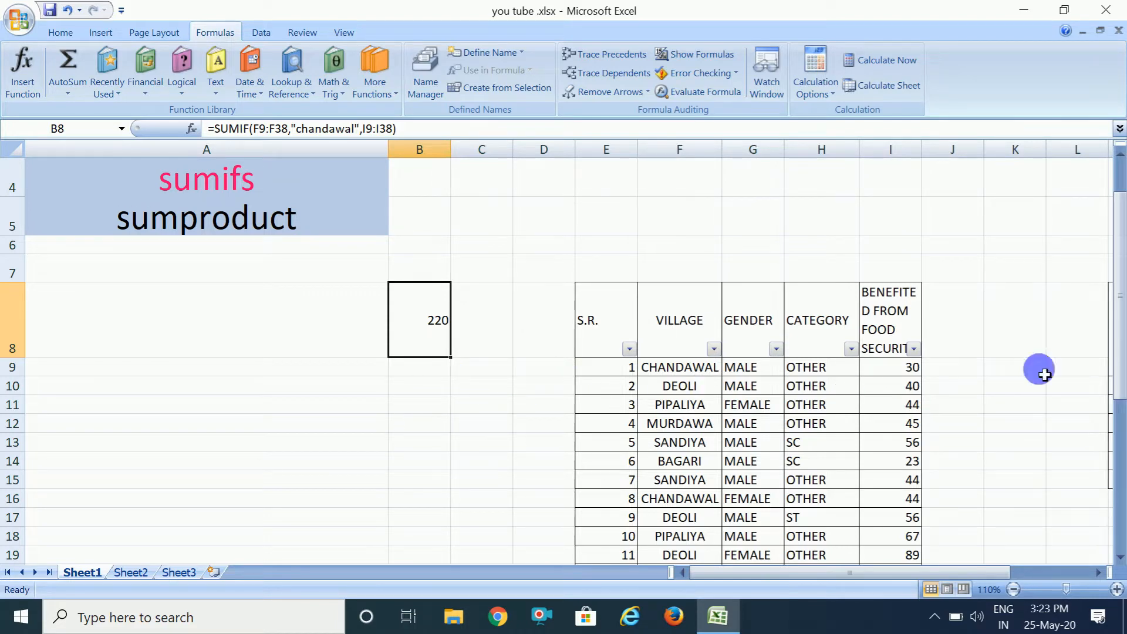
Copy the village names from F9:F38 and paste them into column B starting at cell B11.
click(1118, 561)
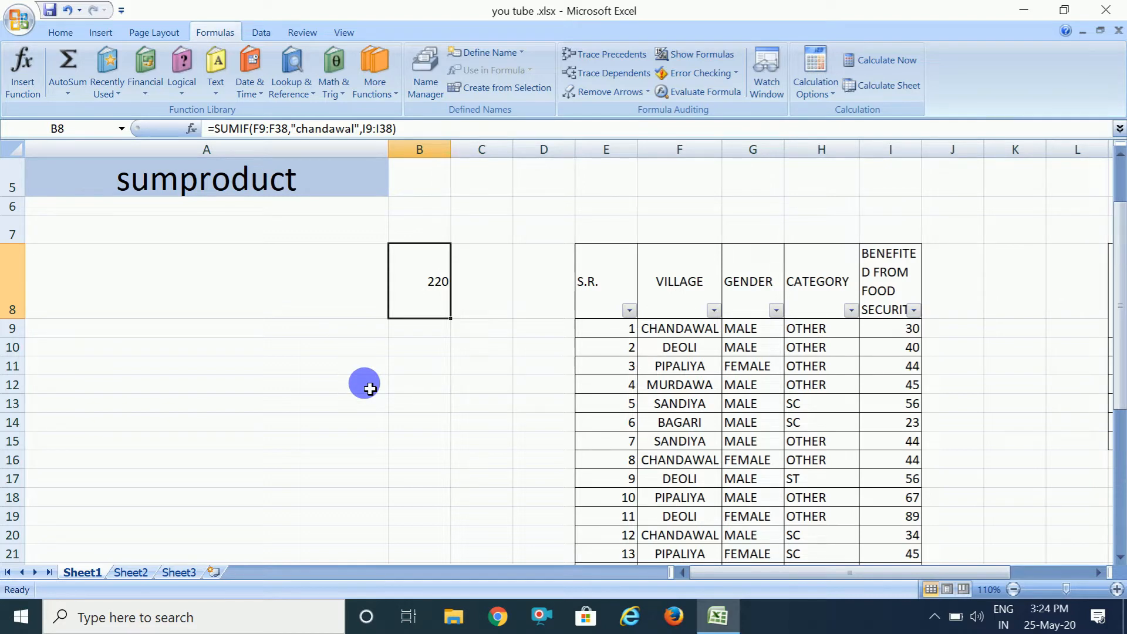
click(274, 294)
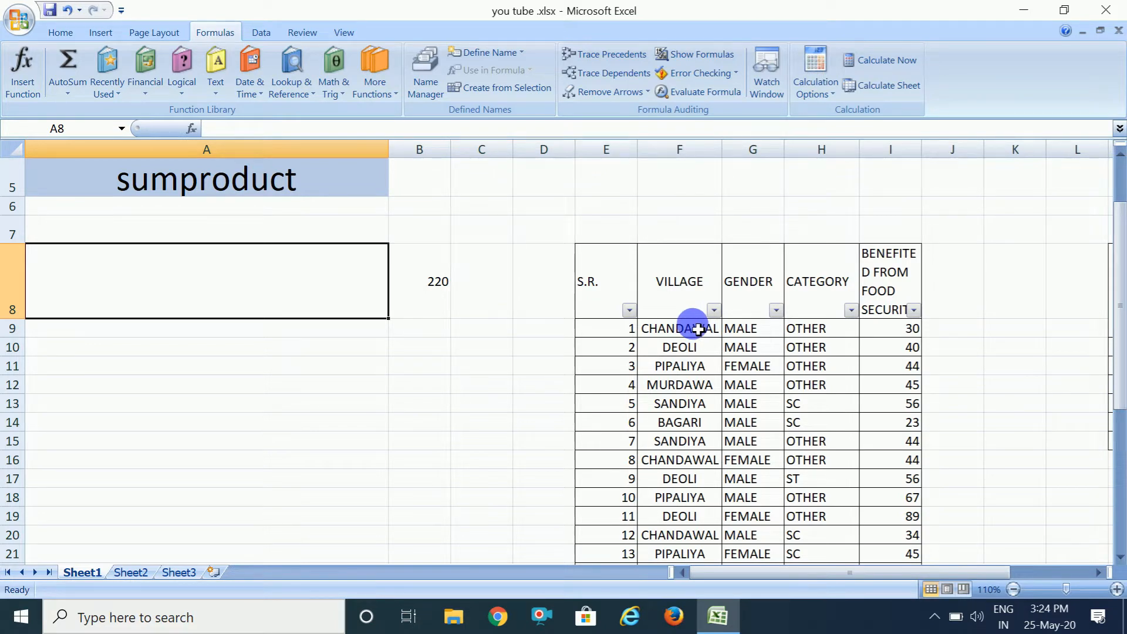
drag(697, 328, 697, 535)
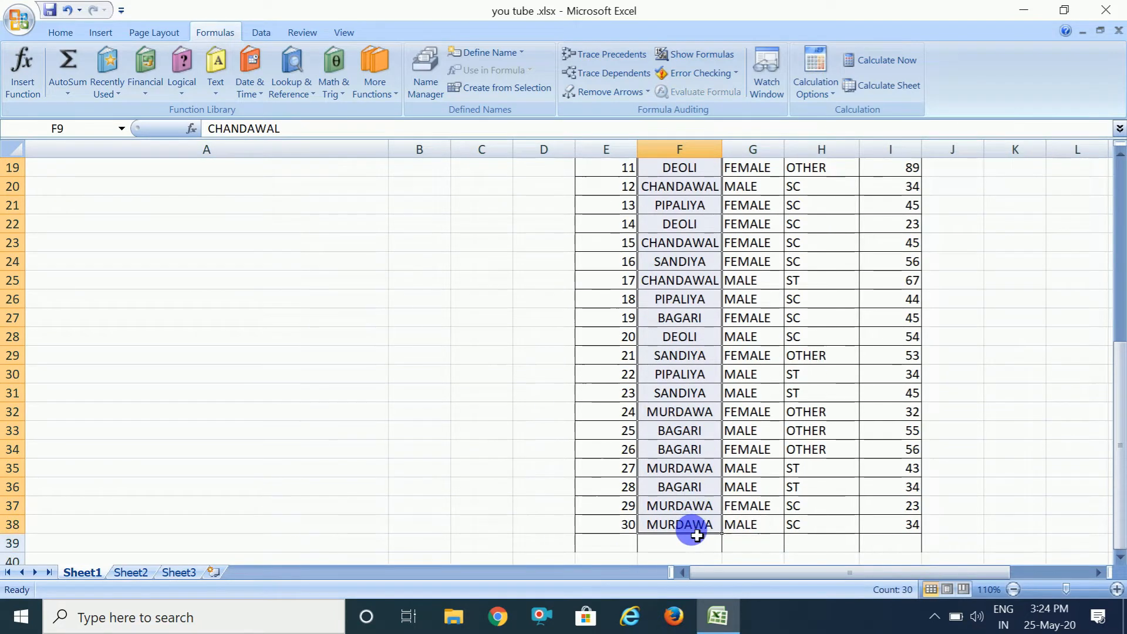
key(ctrl+c)
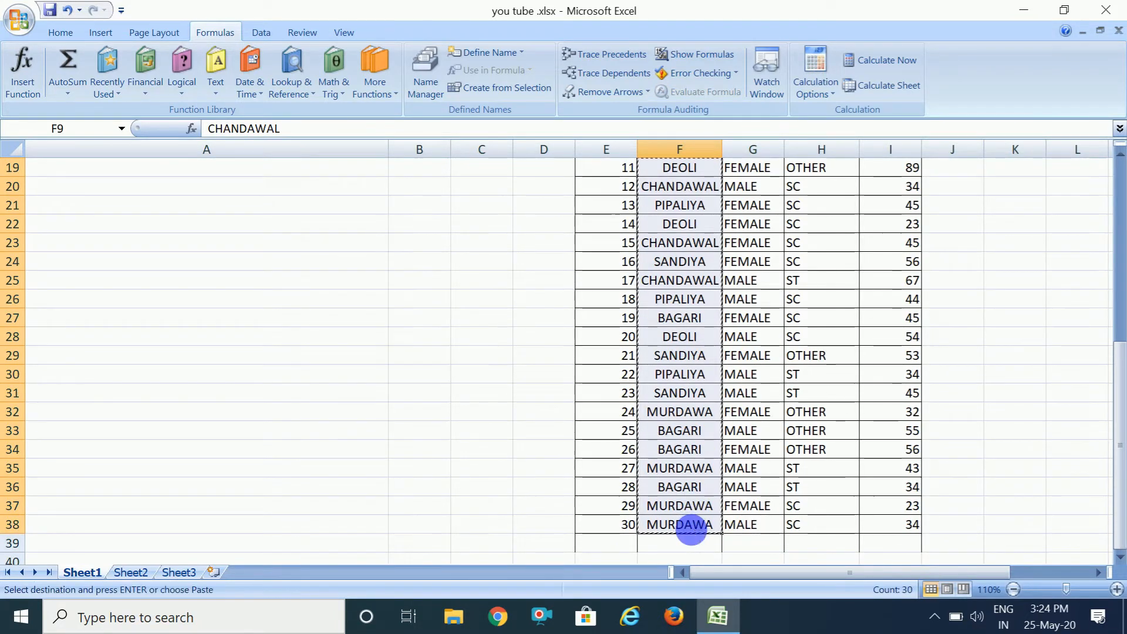
click(1119, 188)
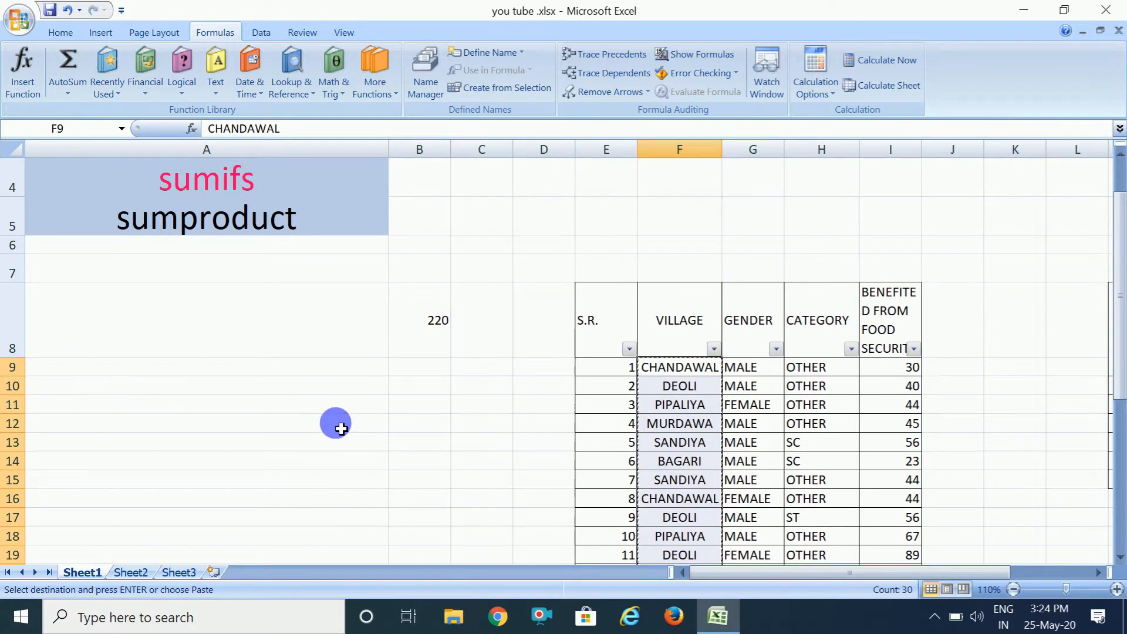
click(420, 404)
key(ctrl+v)
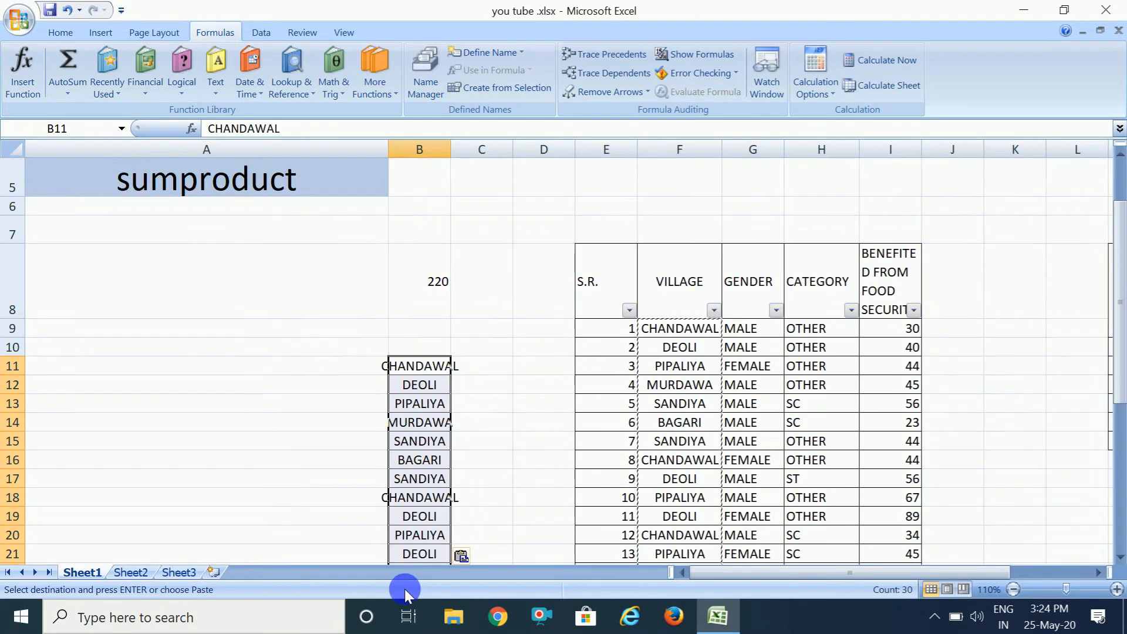
click(505, 496)
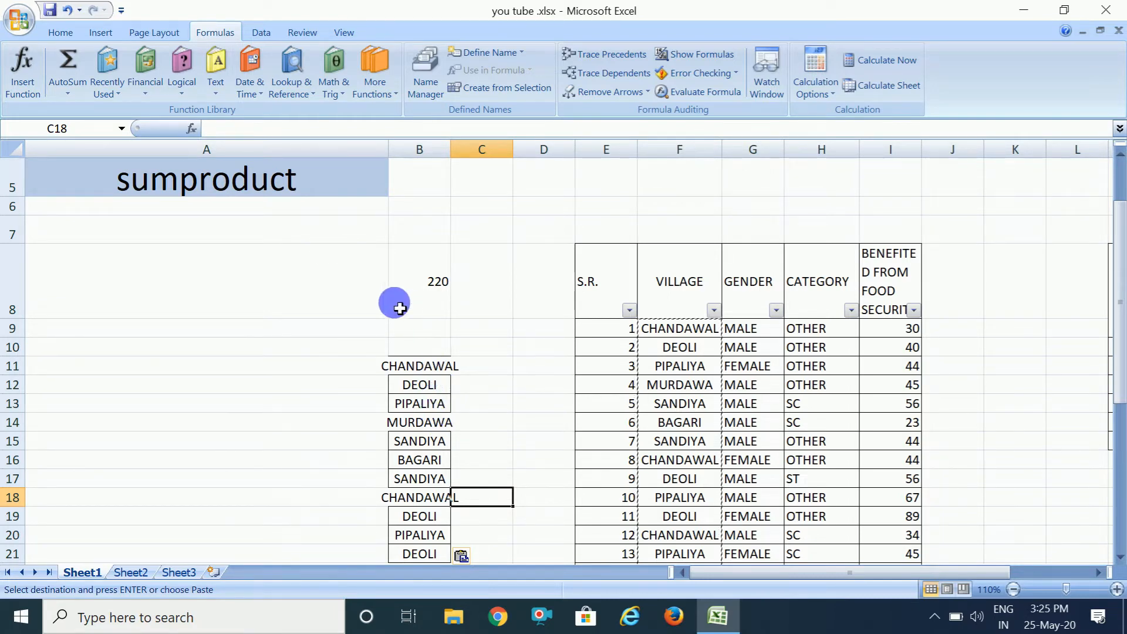
Remove the duplicate village names from B11:B40, treating the data as having no header.
click(255, 33)
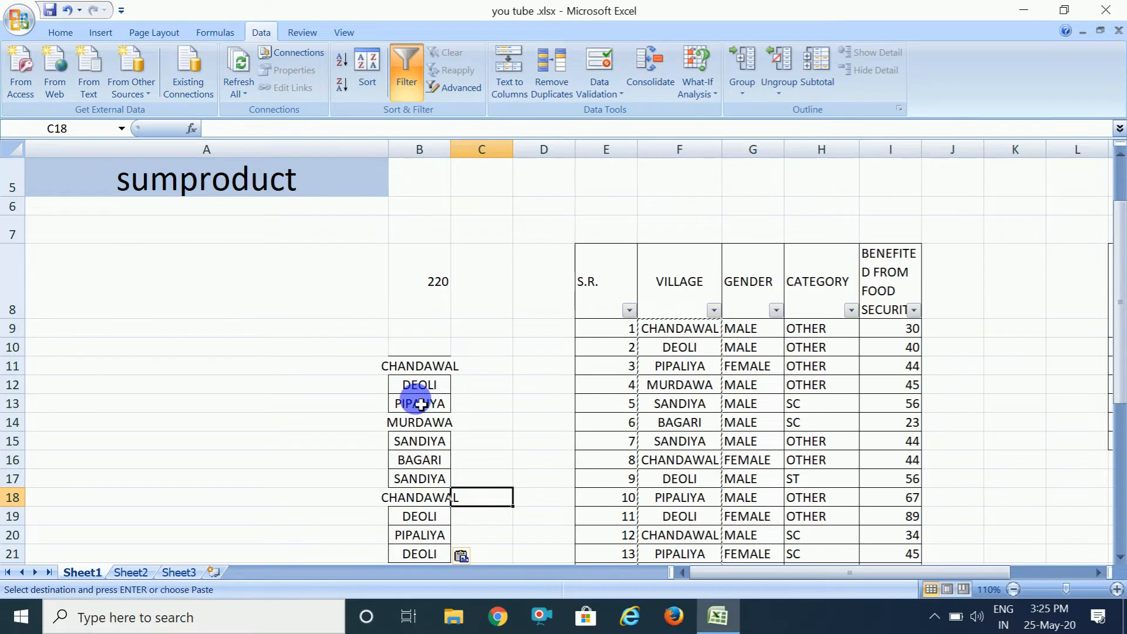
drag(455, 362, 402, 528)
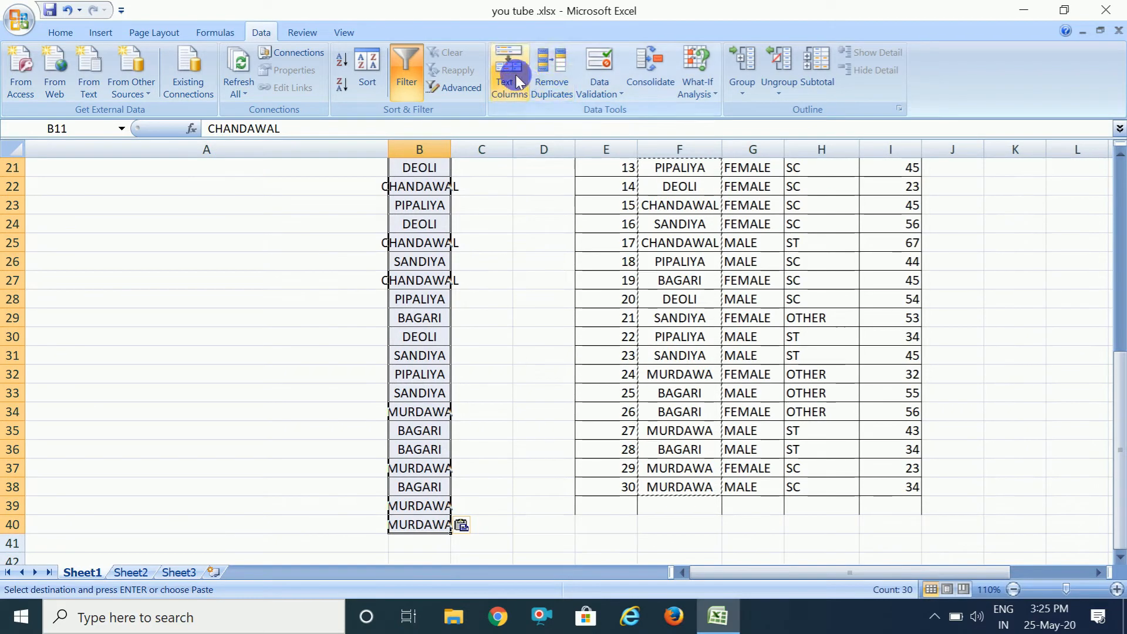
click(551, 94)
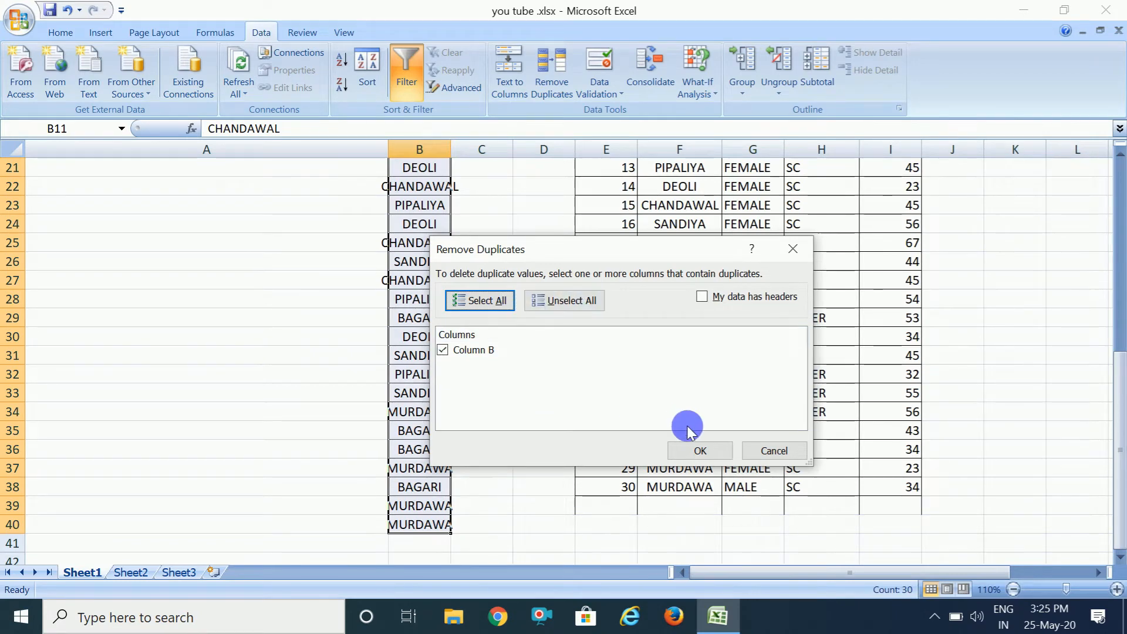
click(695, 449)
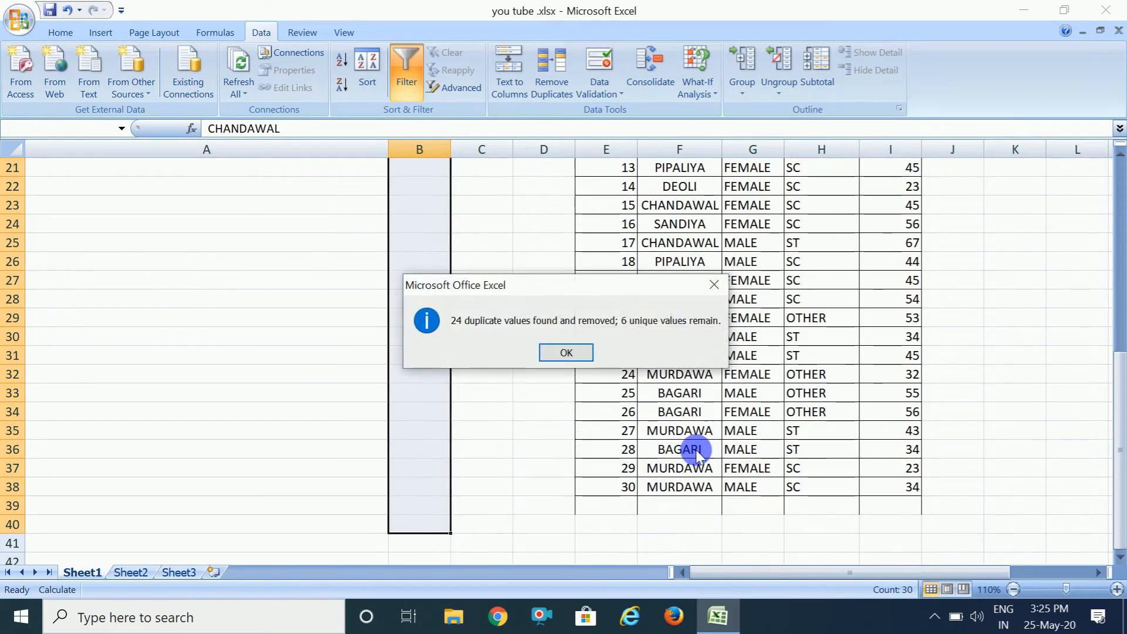
click(567, 352)
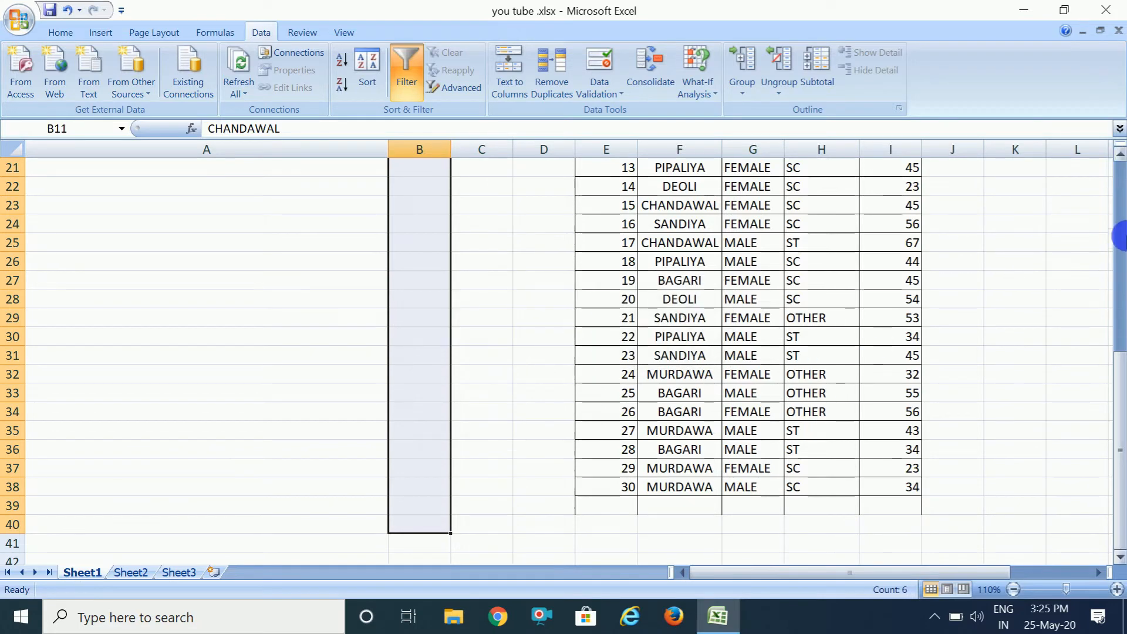
click(1118, 185)
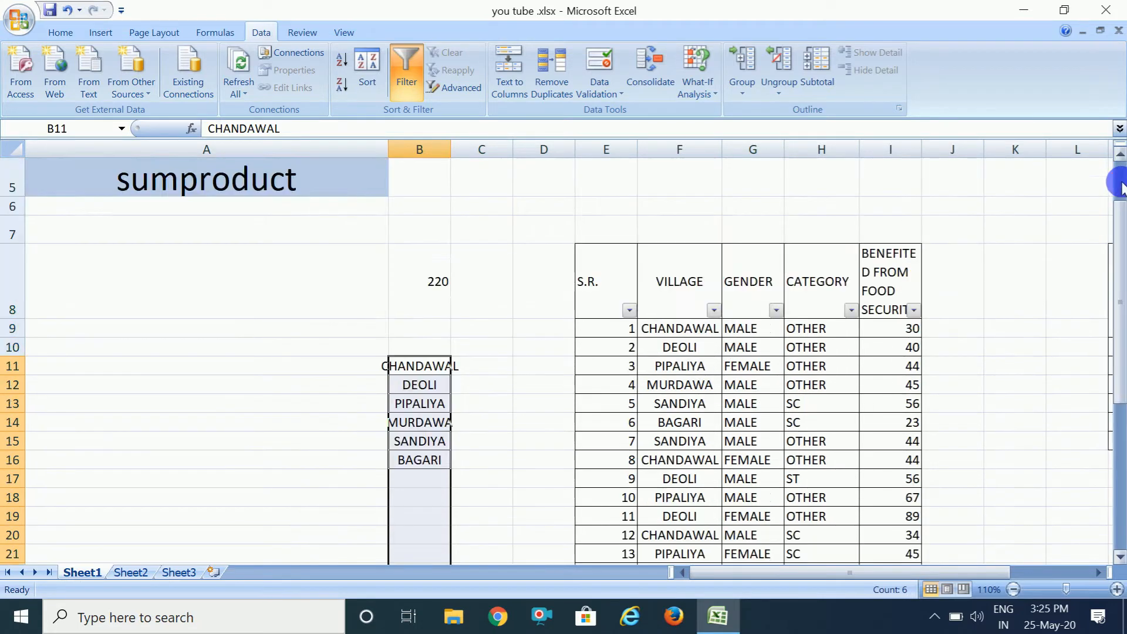
click(521, 435)
drag(521, 435, 478, 422)
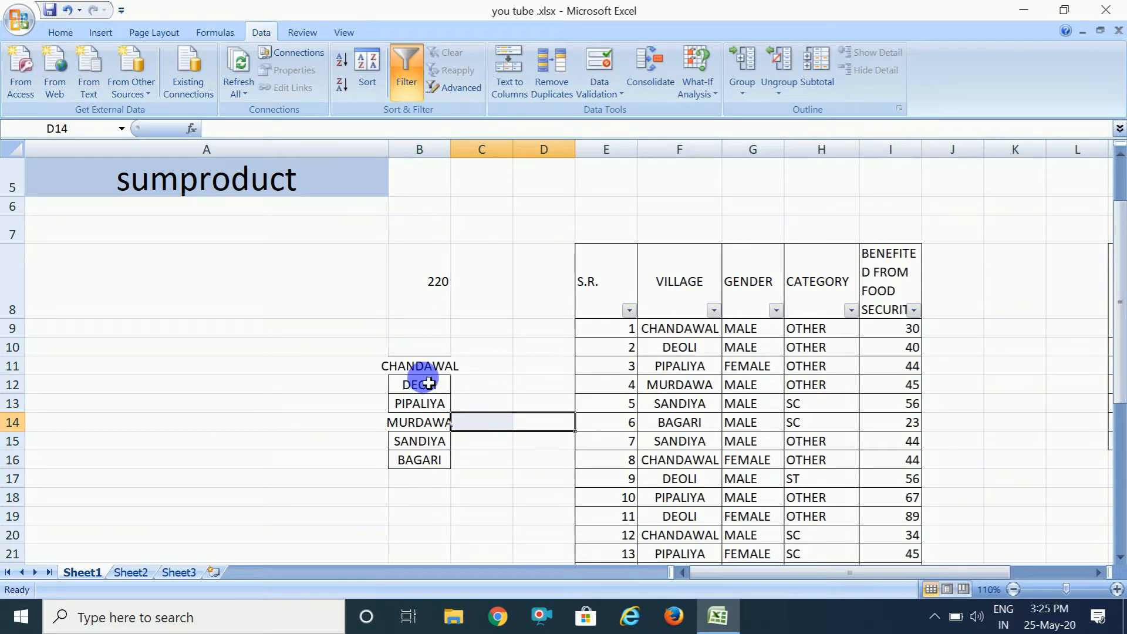
Add a List data validation with an in-cell dropdown to cell A8, using =$B$11:$B$17 as the source, and check its choices.
click(285, 282)
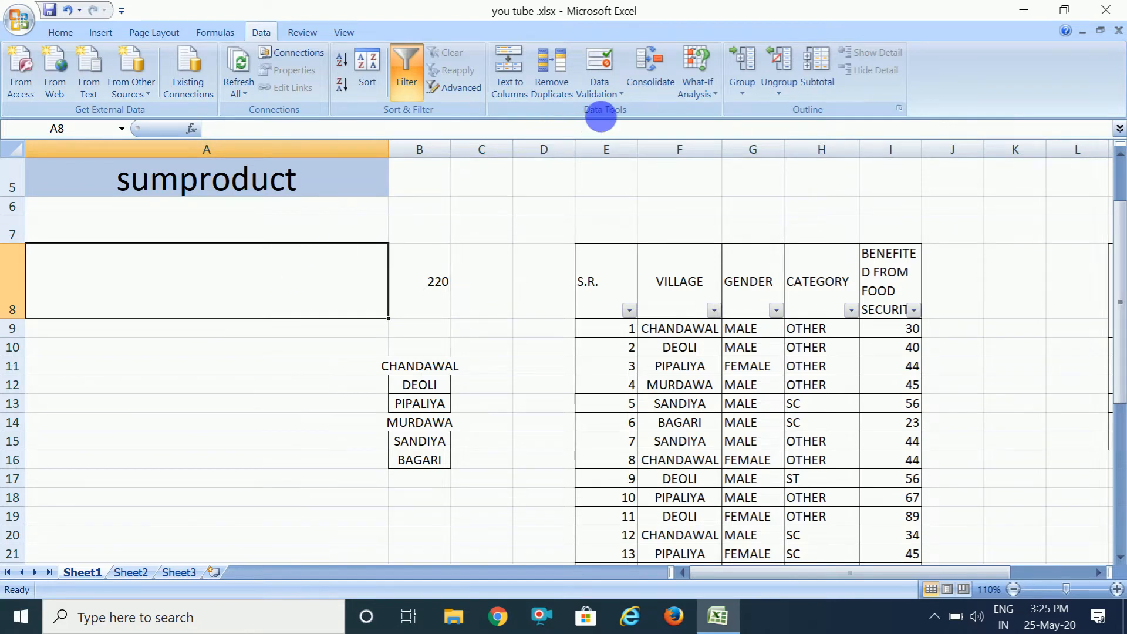
click(622, 98)
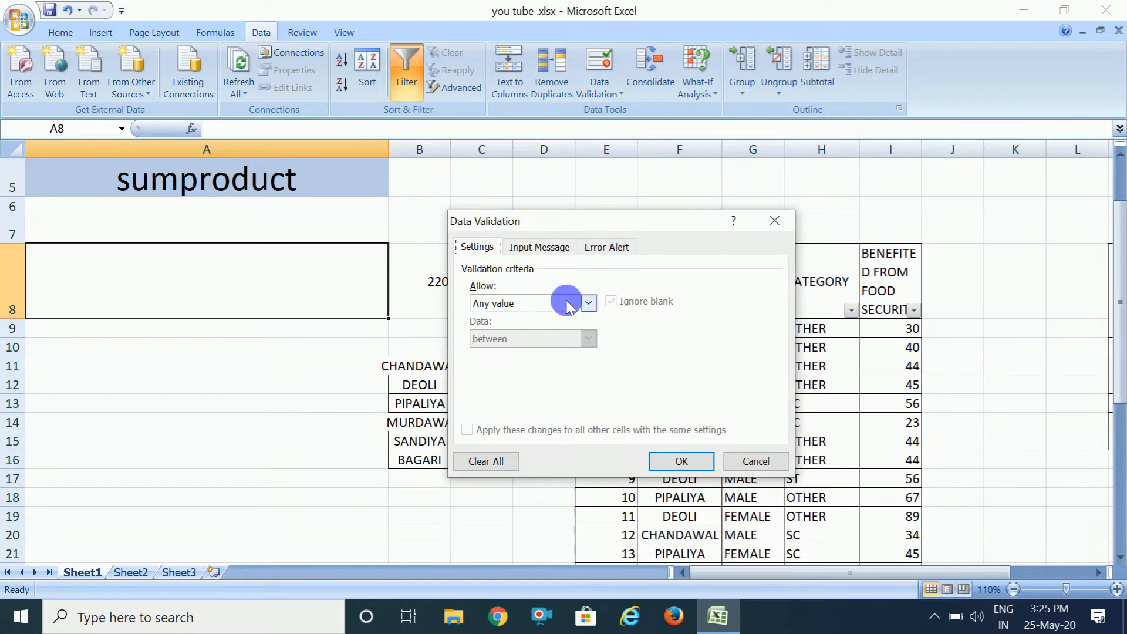
click(588, 303)
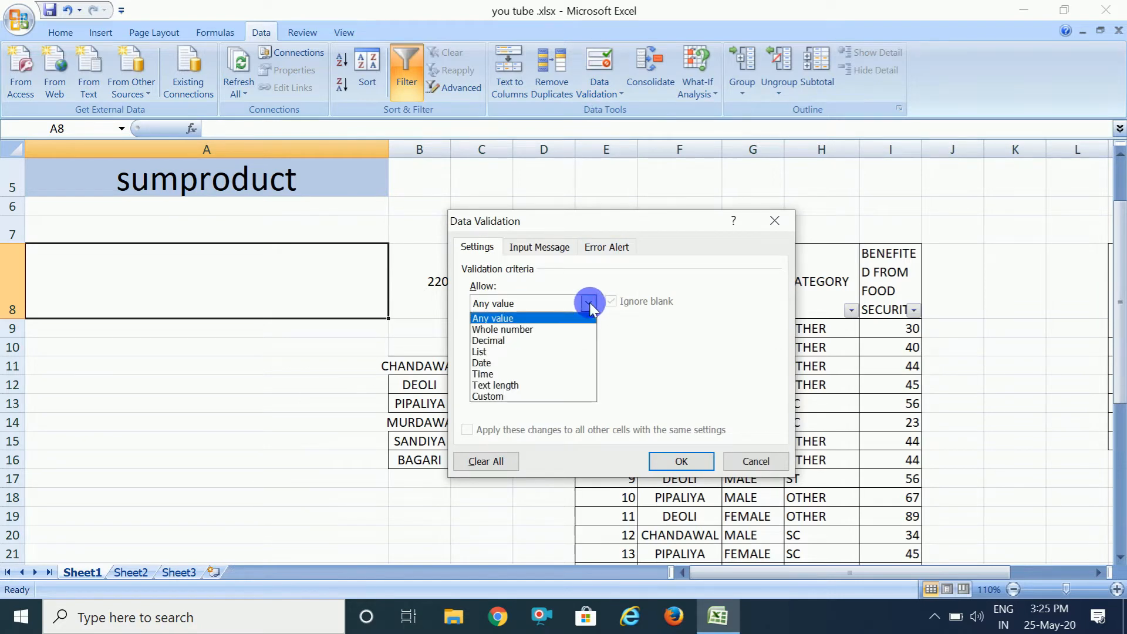
click(483, 351)
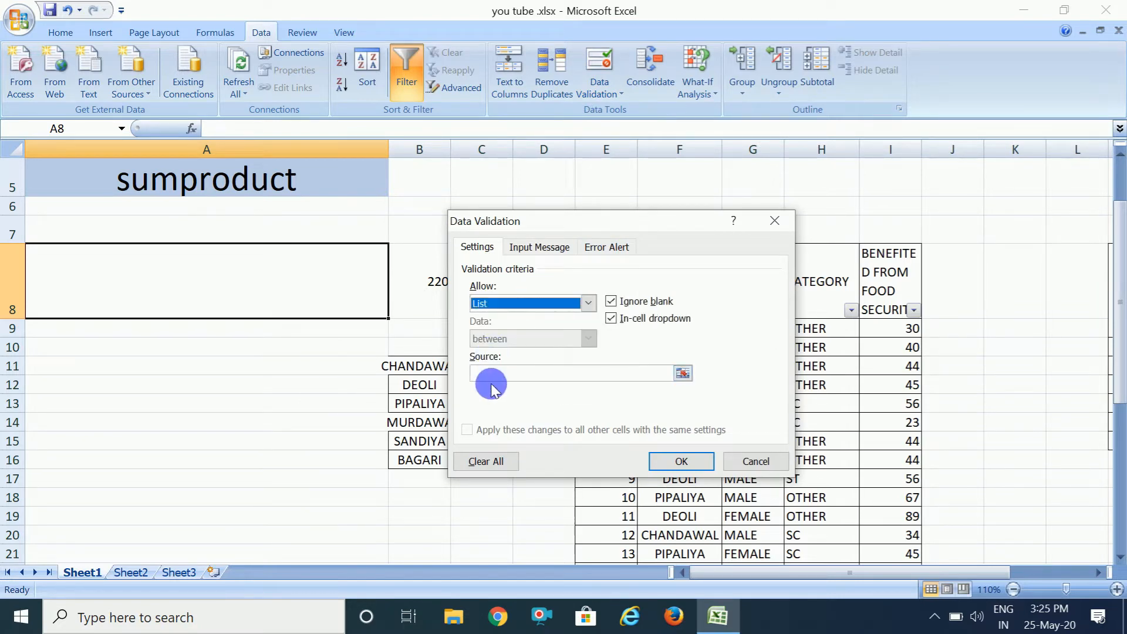
click(502, 379)
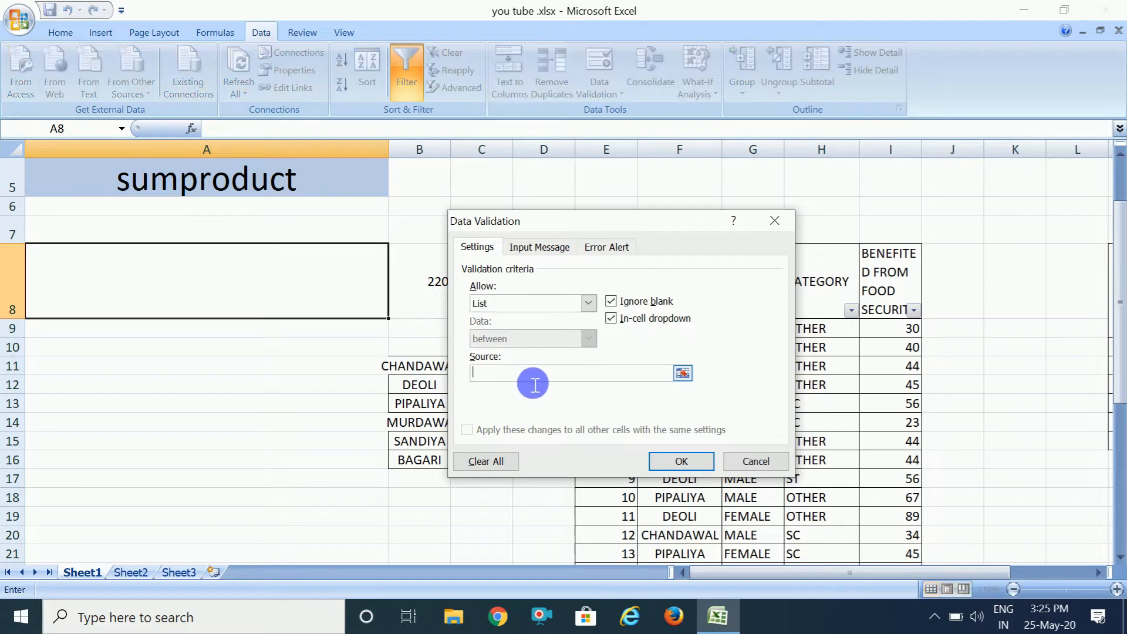
click(681, 375)
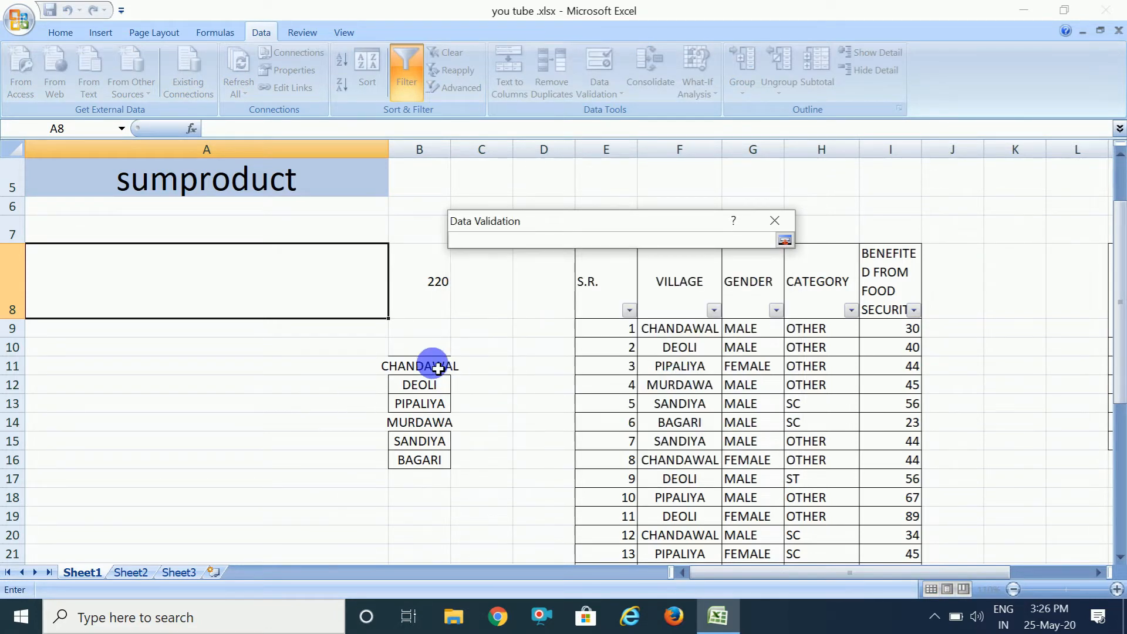
drag(437, 368, 419, 480)
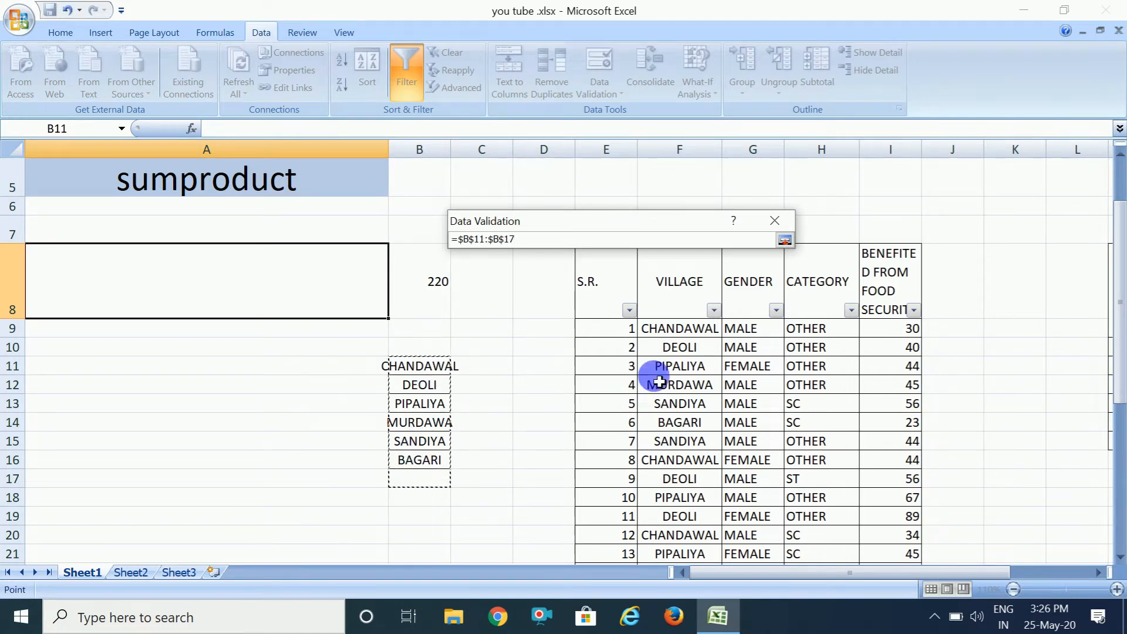
click(784, 241)
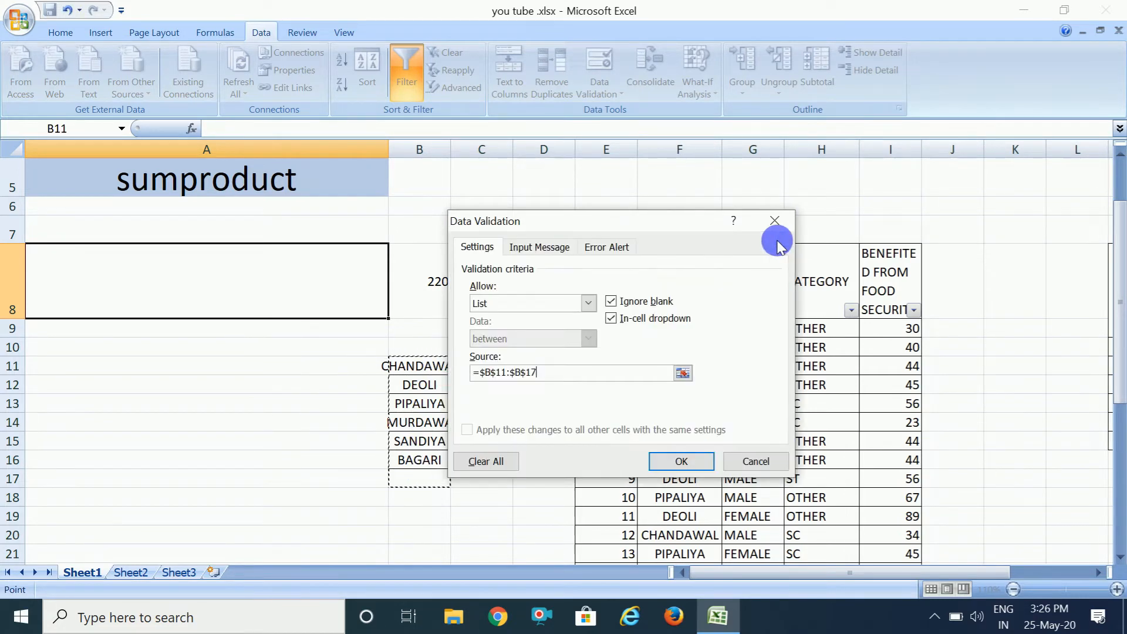
click(681, 462)
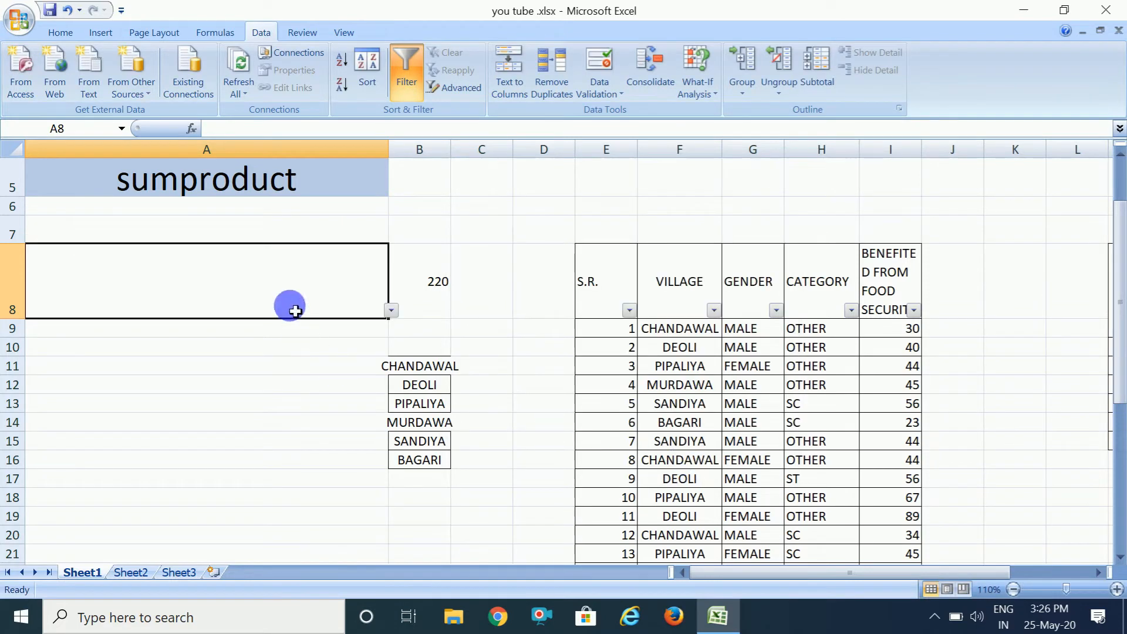
click(391, 311)
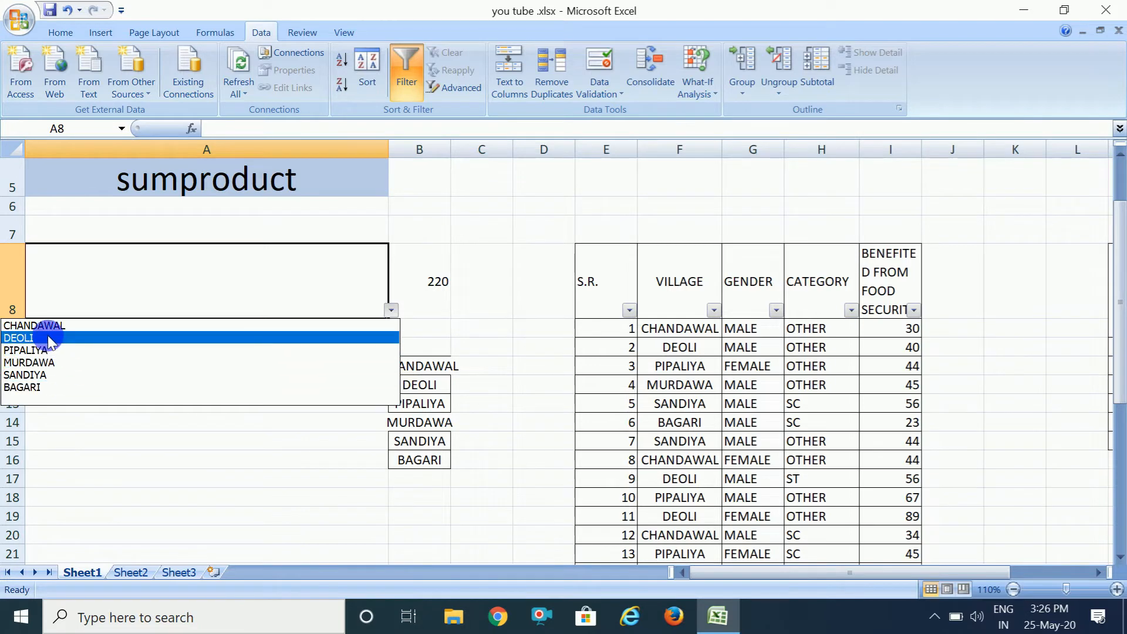
click(426, 268)
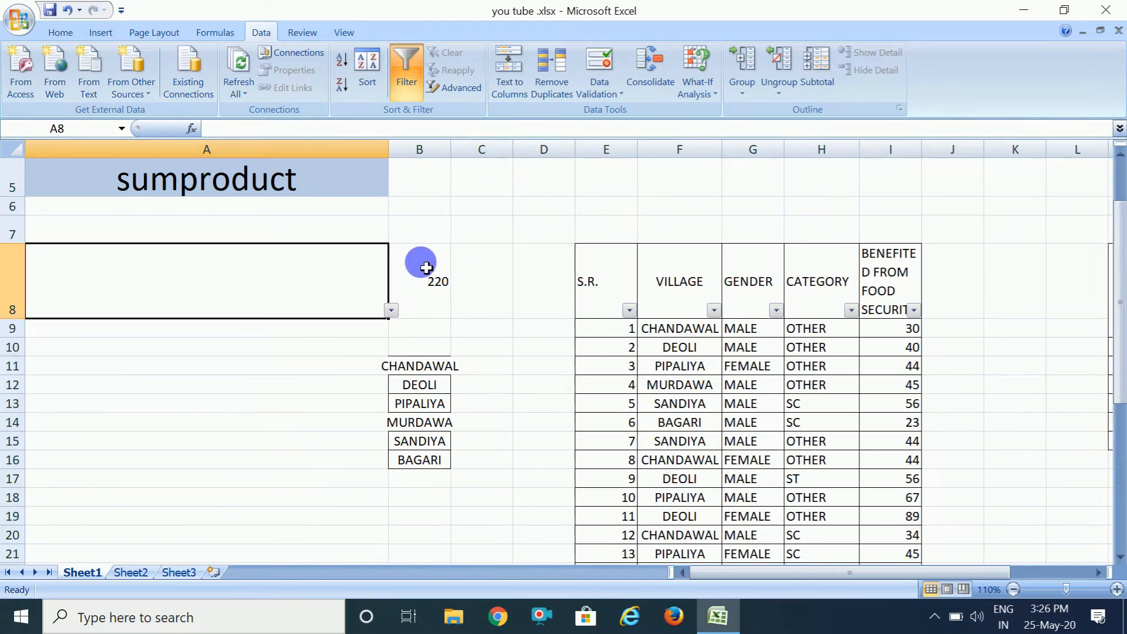
Replace the "chandawal" criterion in B8's SUMIF formula with a reference to cell A8.
click(426, 267)
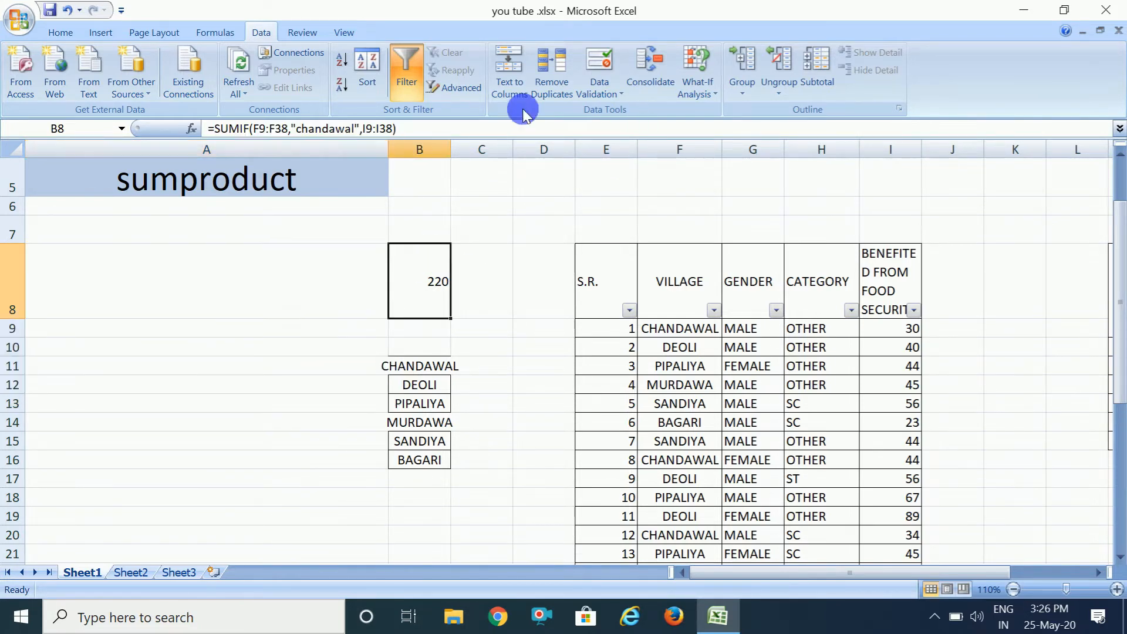
click(370, 134)
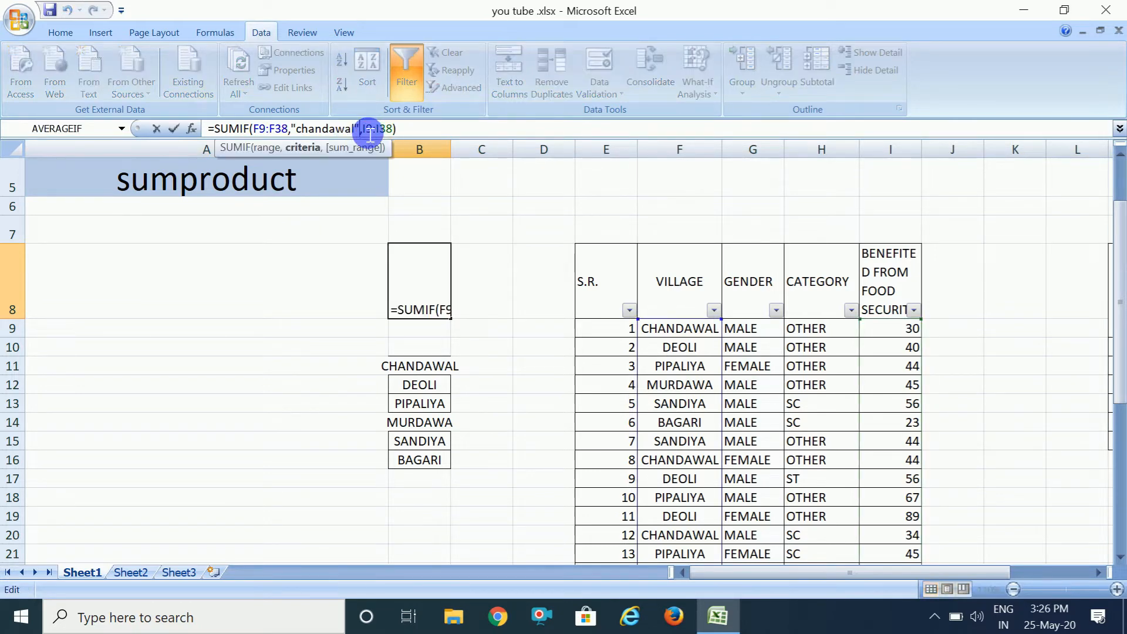
drag(360, 132, 294, 131)
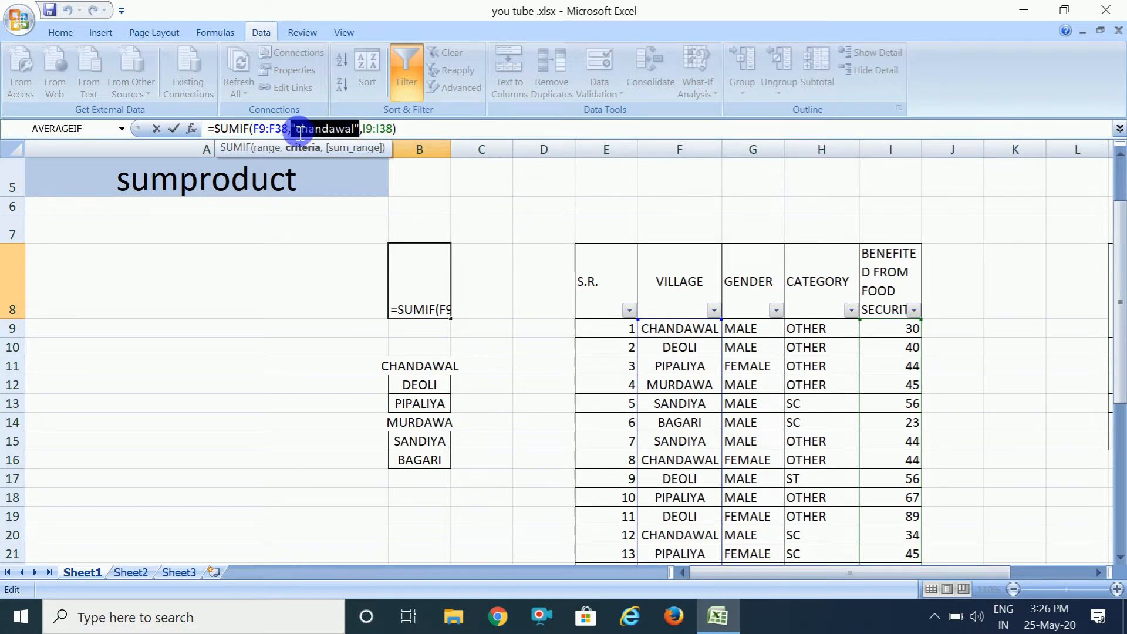
click(284, 257)
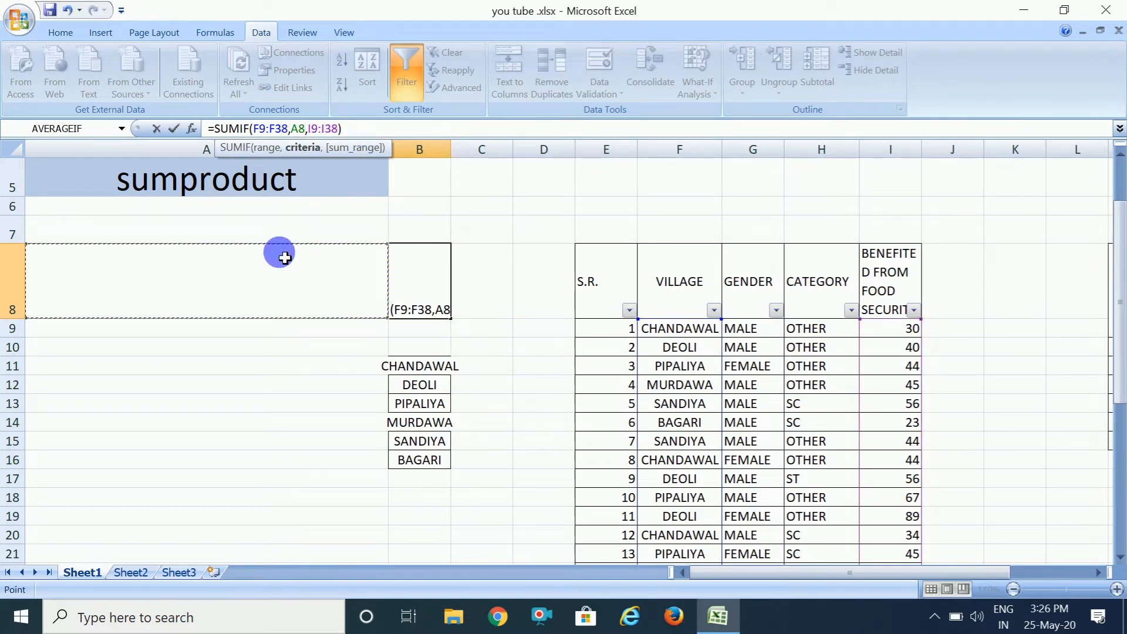
click(361, 131)
key(Tab)
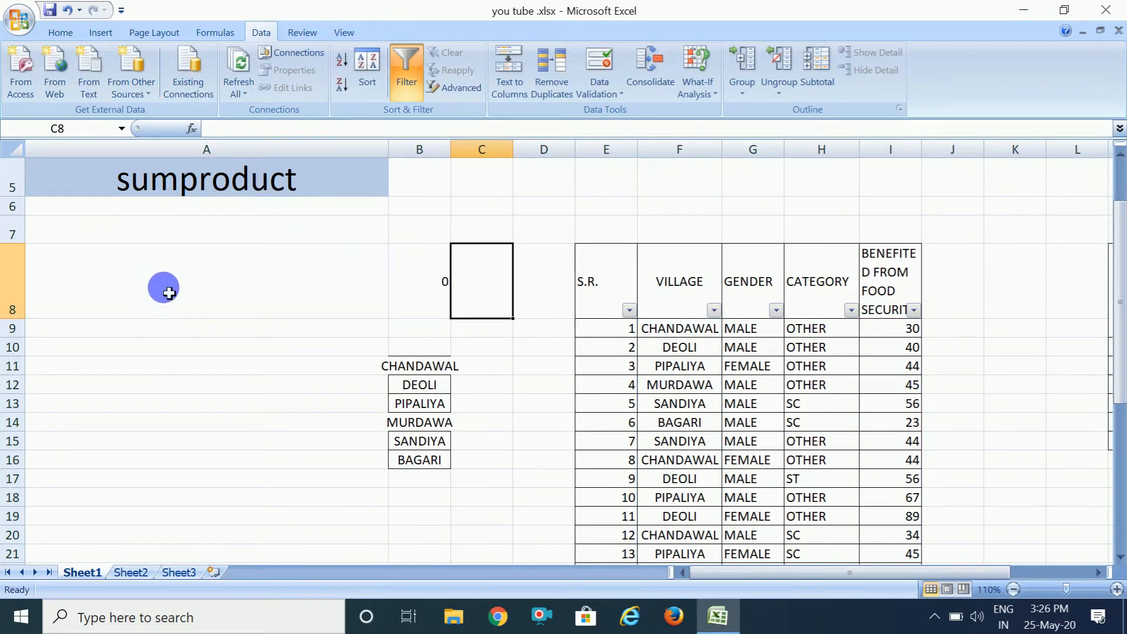
Test the SUMIF formula by choosing CHANDAWAL, DEOLI, PIPALIYA, MURDAWA and SANDIYA one after another in A8's village dropdown.
click(253, 301)
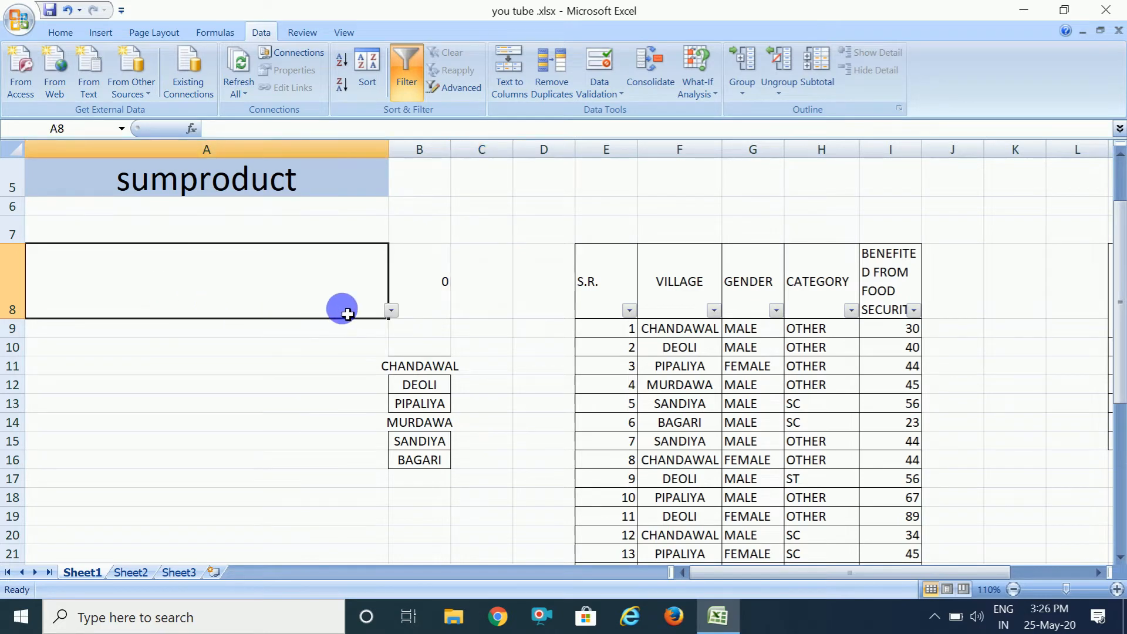
click(391, 312)
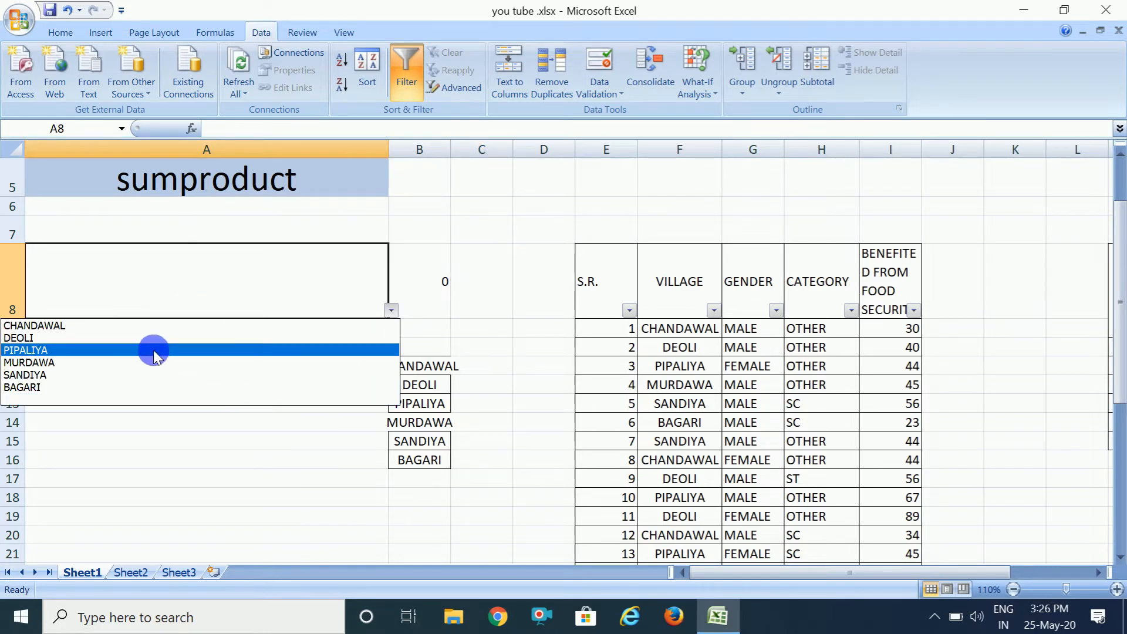
click(103, 333)
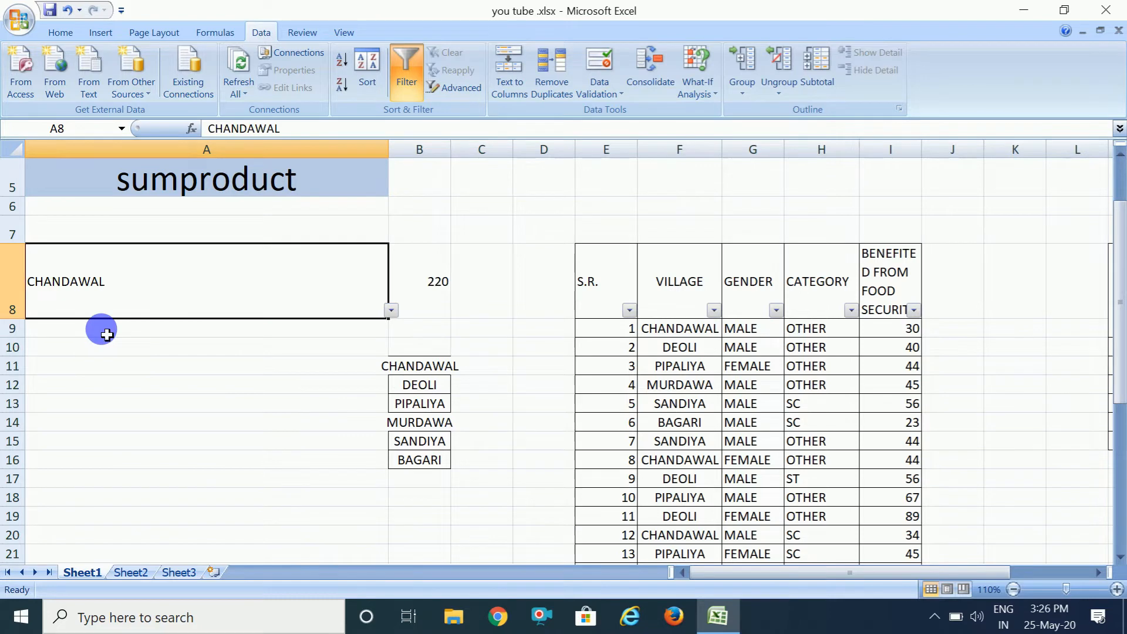
click(390, 309)
click(391, 311)
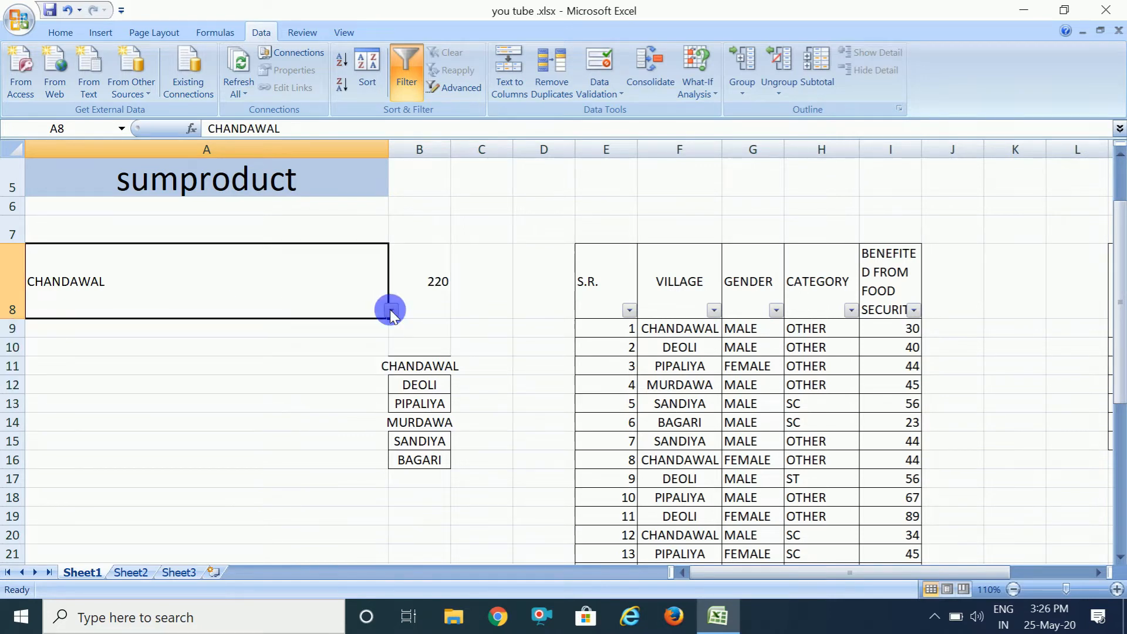
click(391, 311)
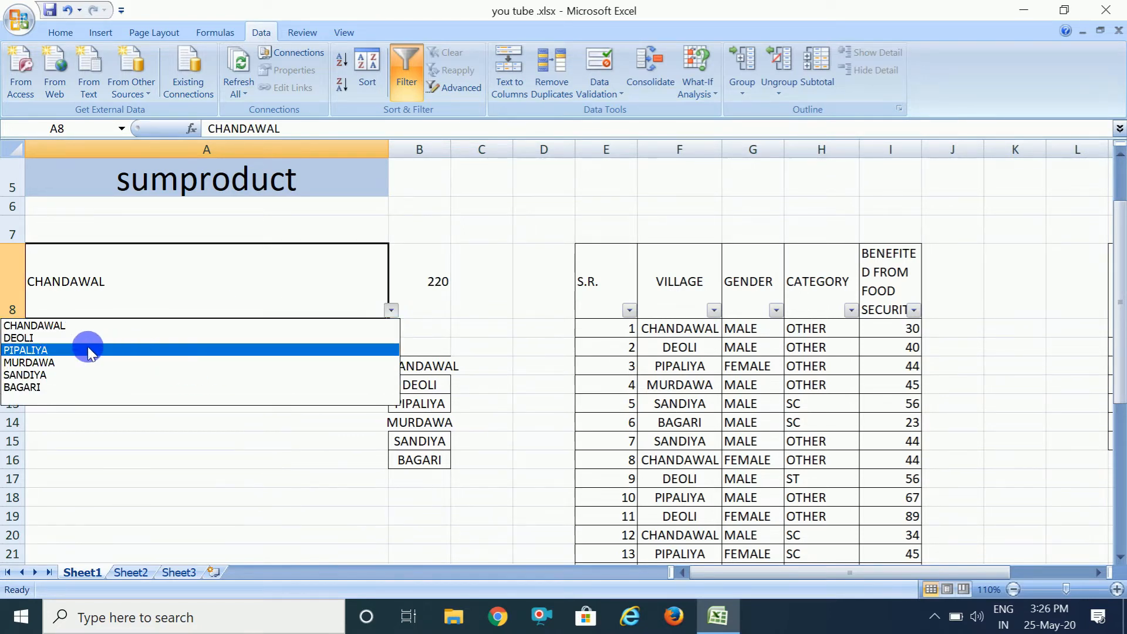
click(82, 337)
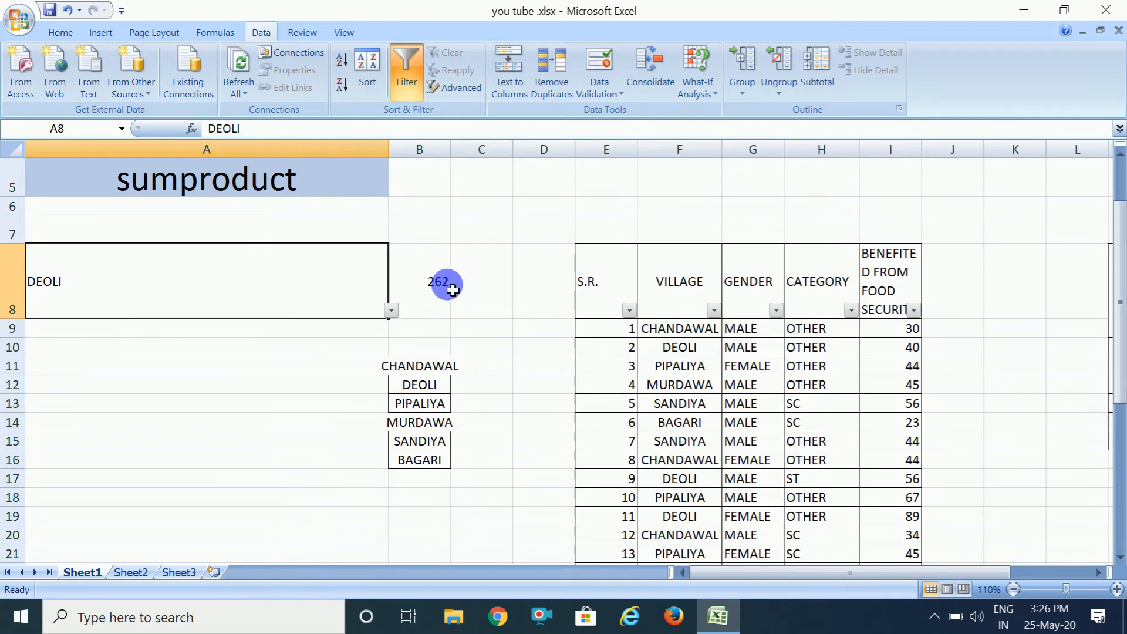
click(392, 311)
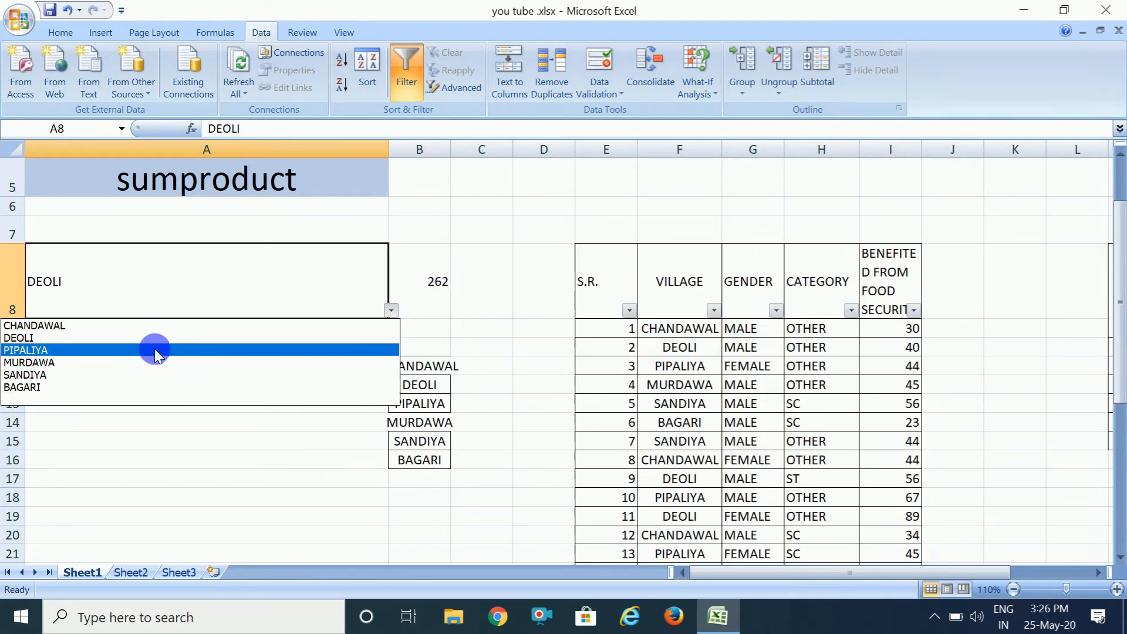
click(154, 350)
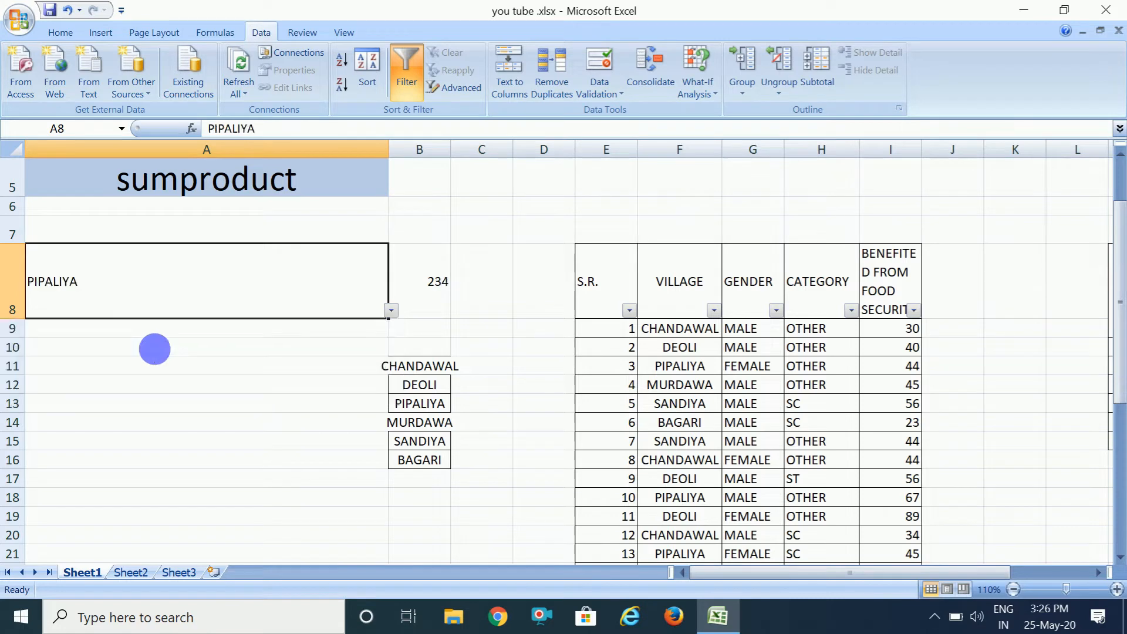
click(392, 311)
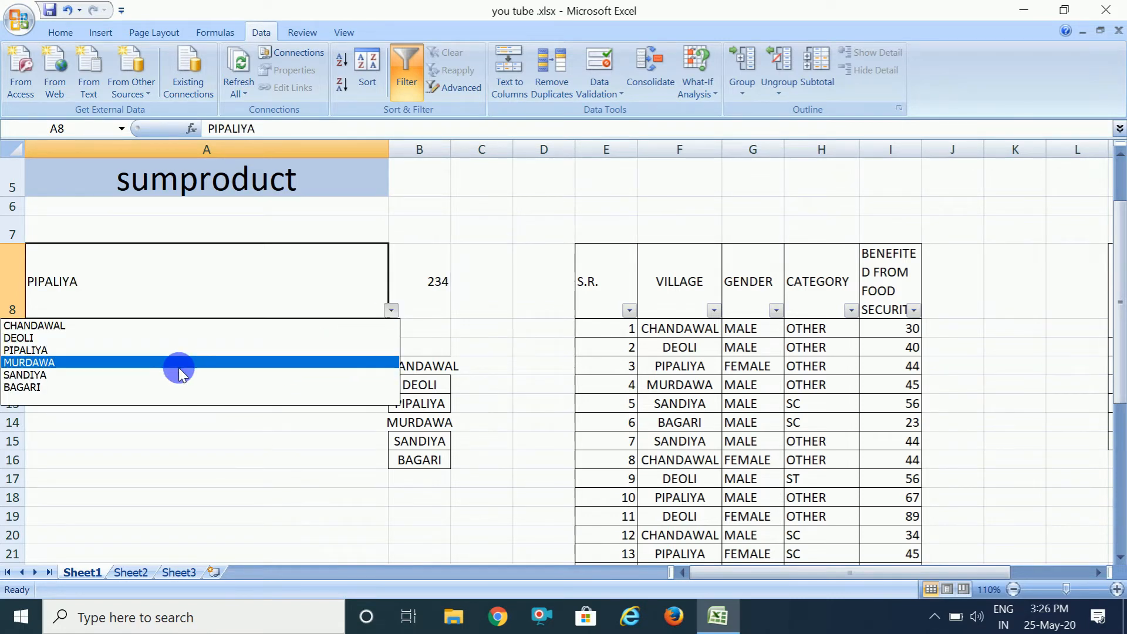
click(179, 363)
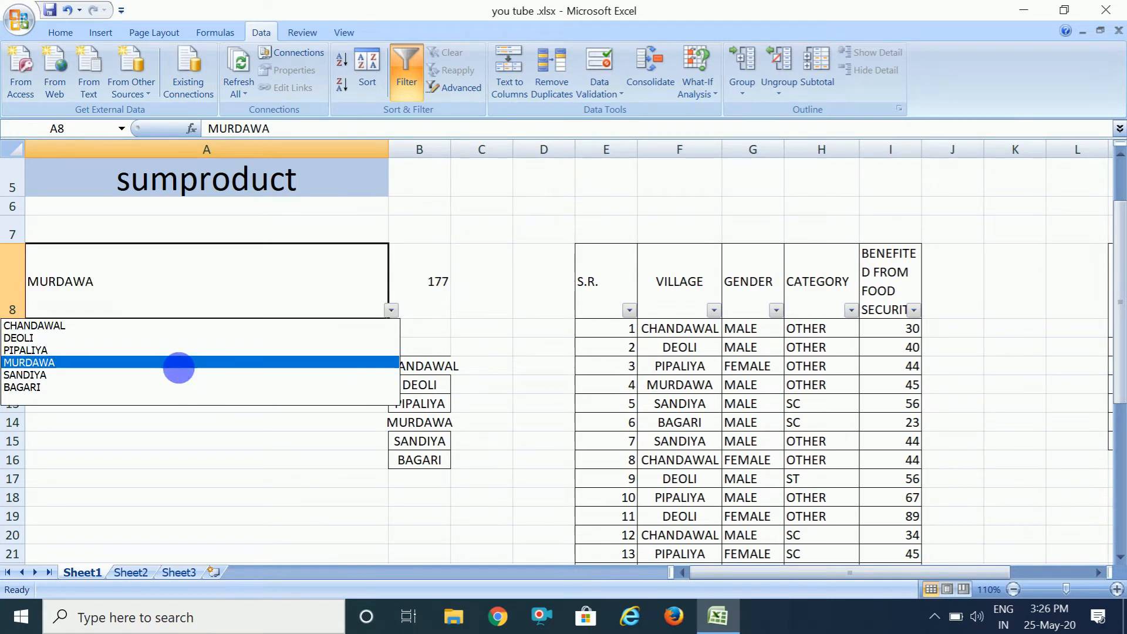
click(392, 311)
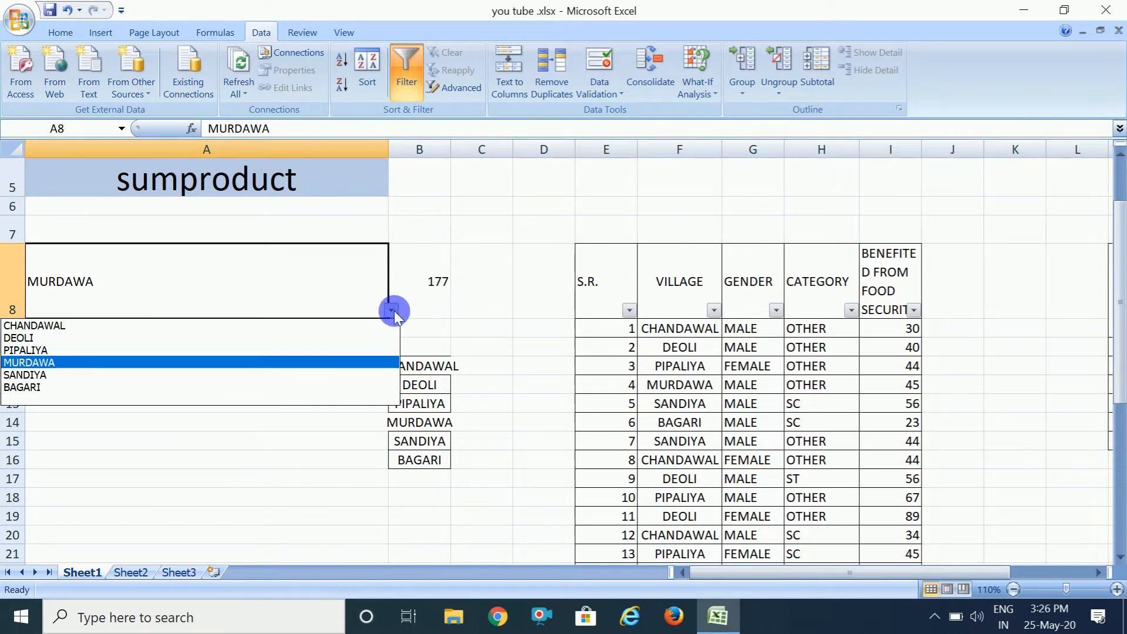
click(226, 374)
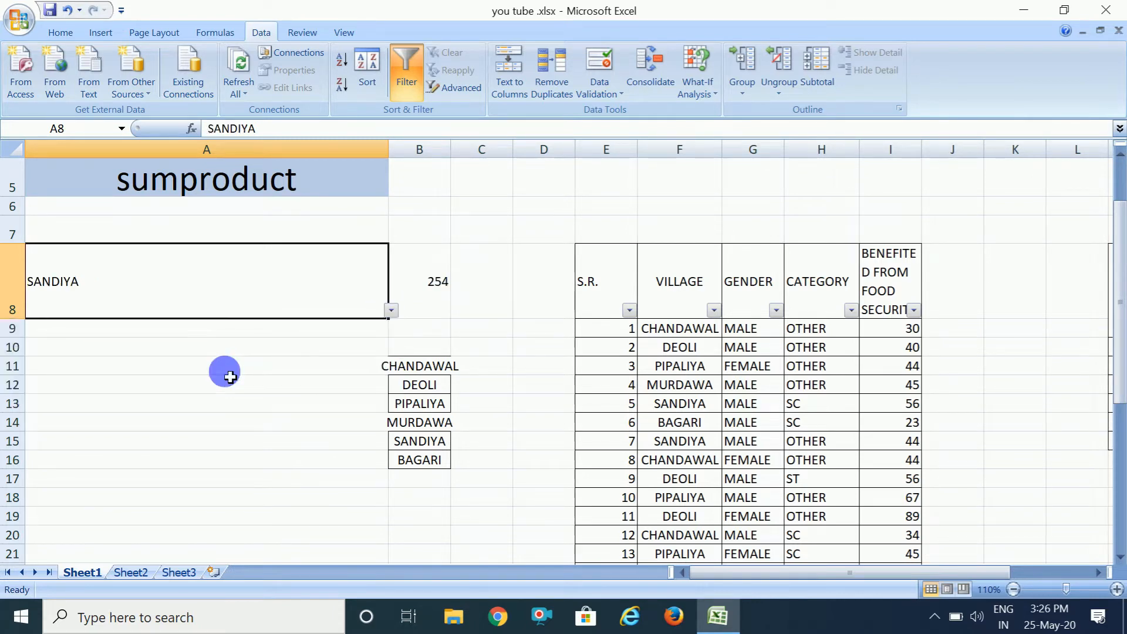
Test the SUMIF formula with BAGARI chosen in A8's village dropdown and look over the beneficiary table.
click(392, 309)
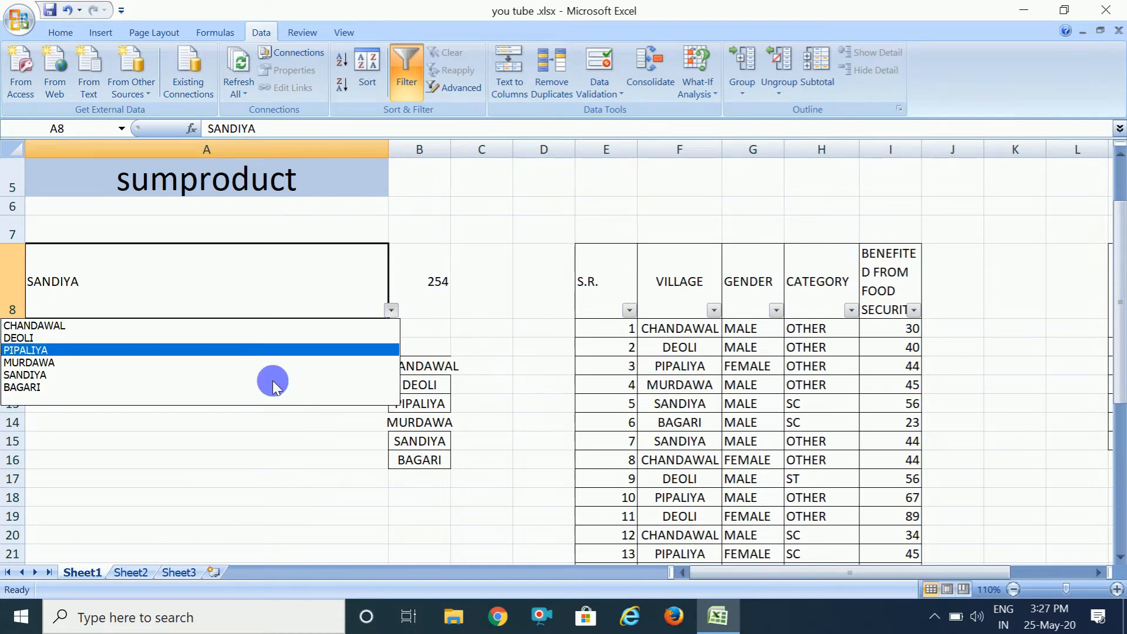
click(197, 388)
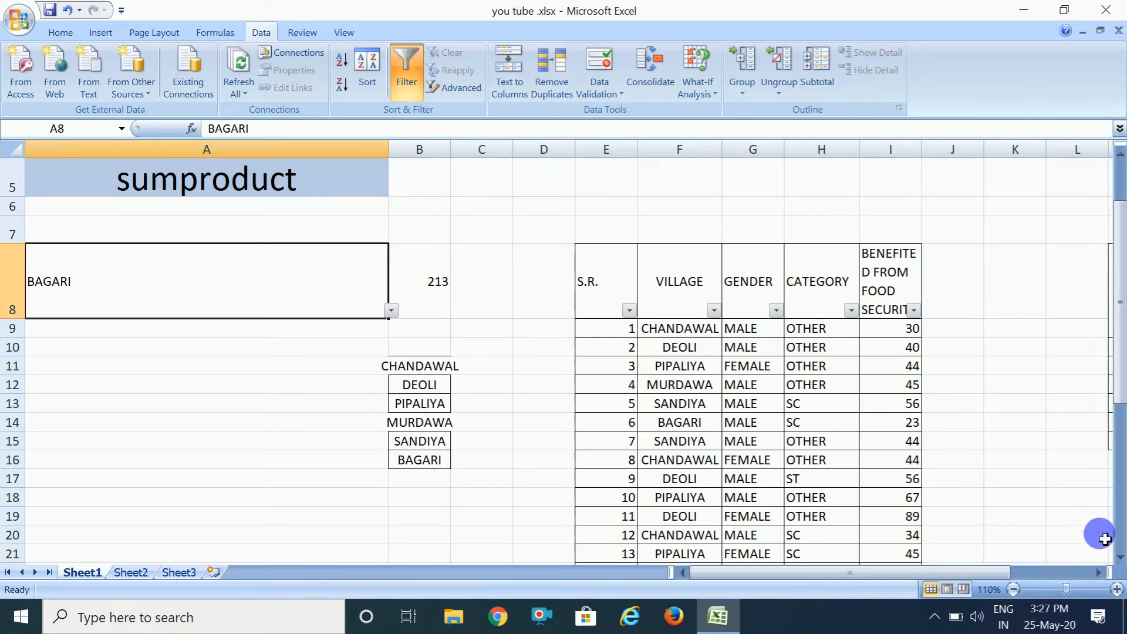
click(1118, 552)
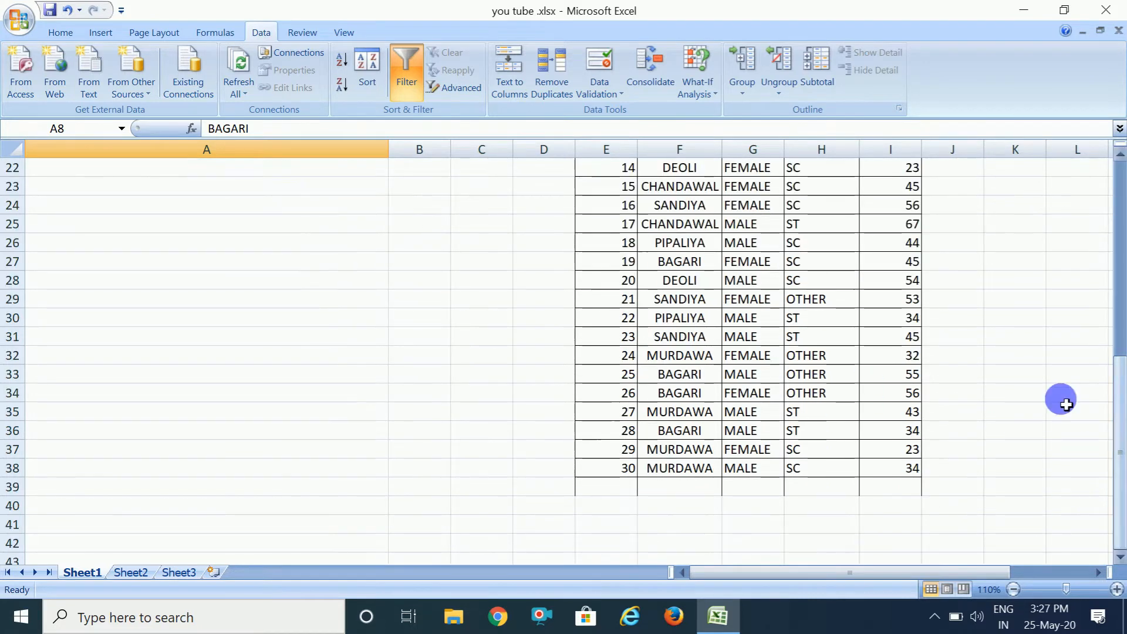
click(1120, 194)
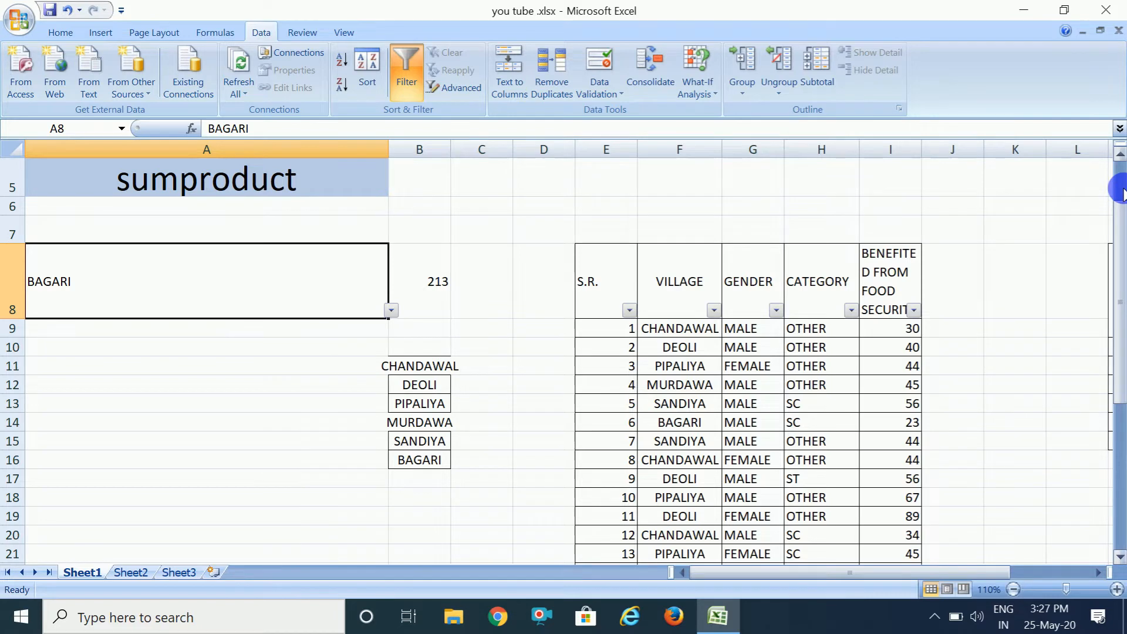
click(1119, 187)
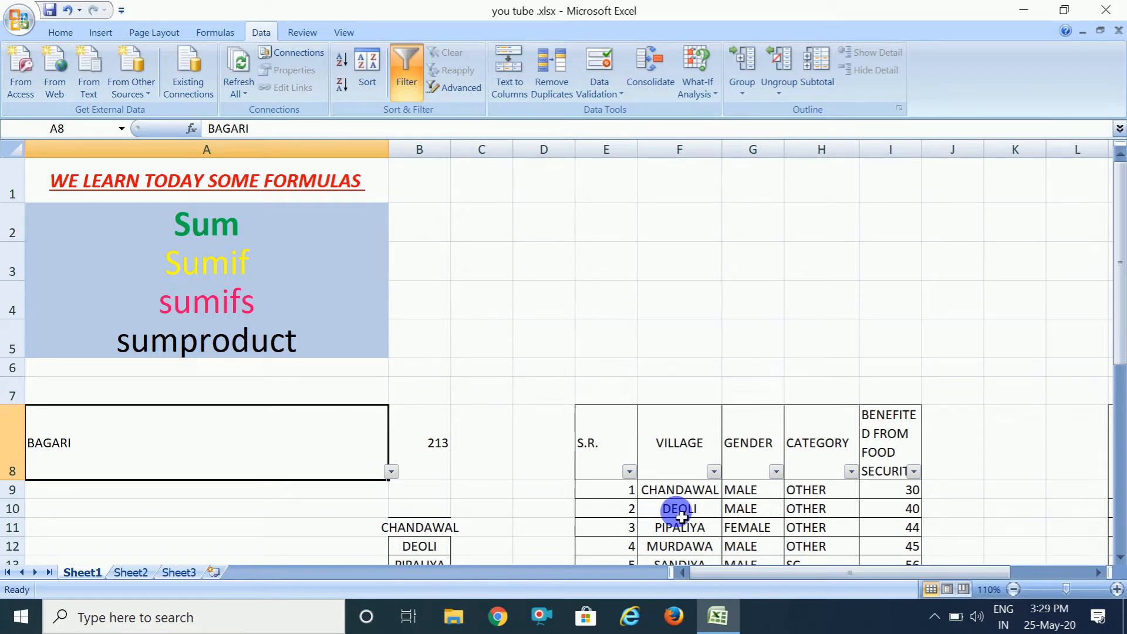
Start a SUMIFS formula in P10, CHANDAWAL's SC female cell in the food security summary table, with I9:I38 as the sum range.
click(1095, 574)
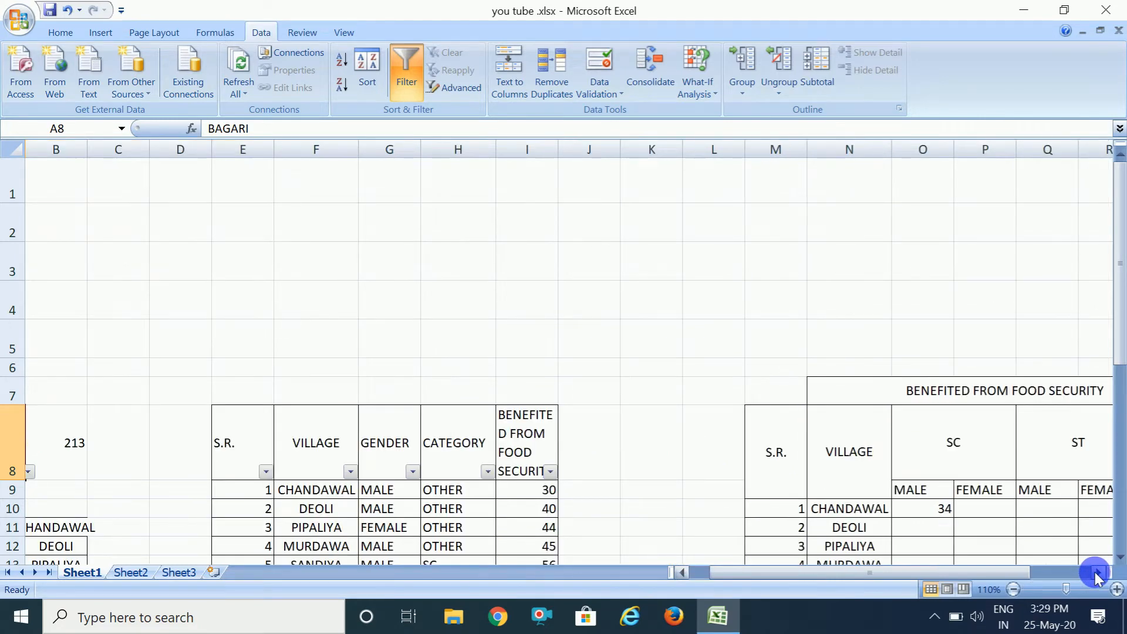
click(1095, 574)
click(1095, 574)
click(1095, 574)
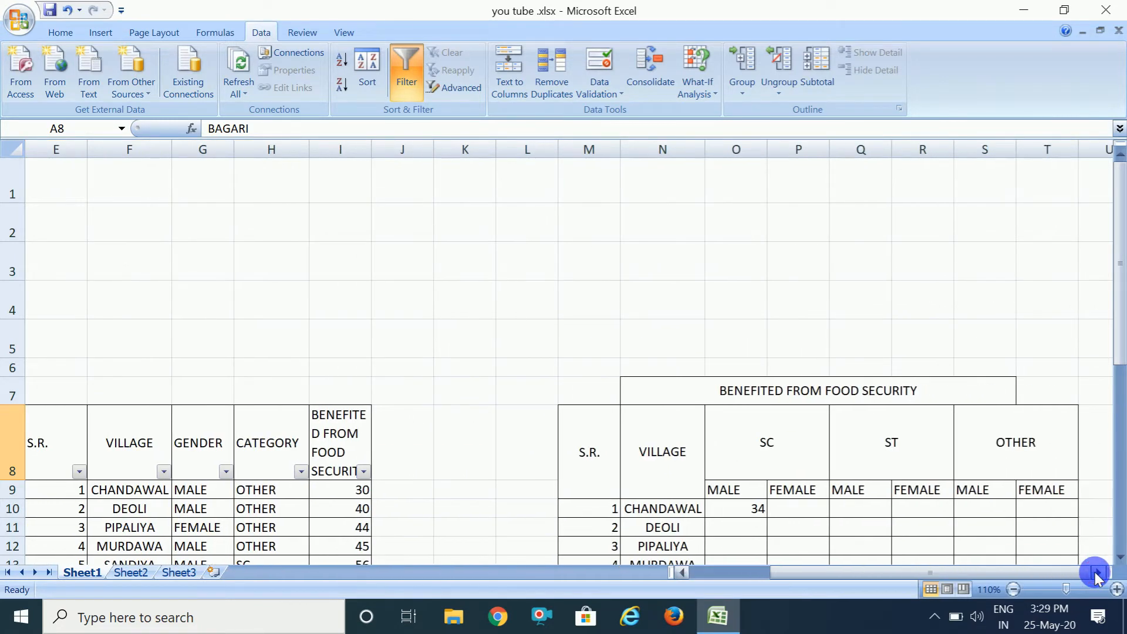
click(1095, 574)
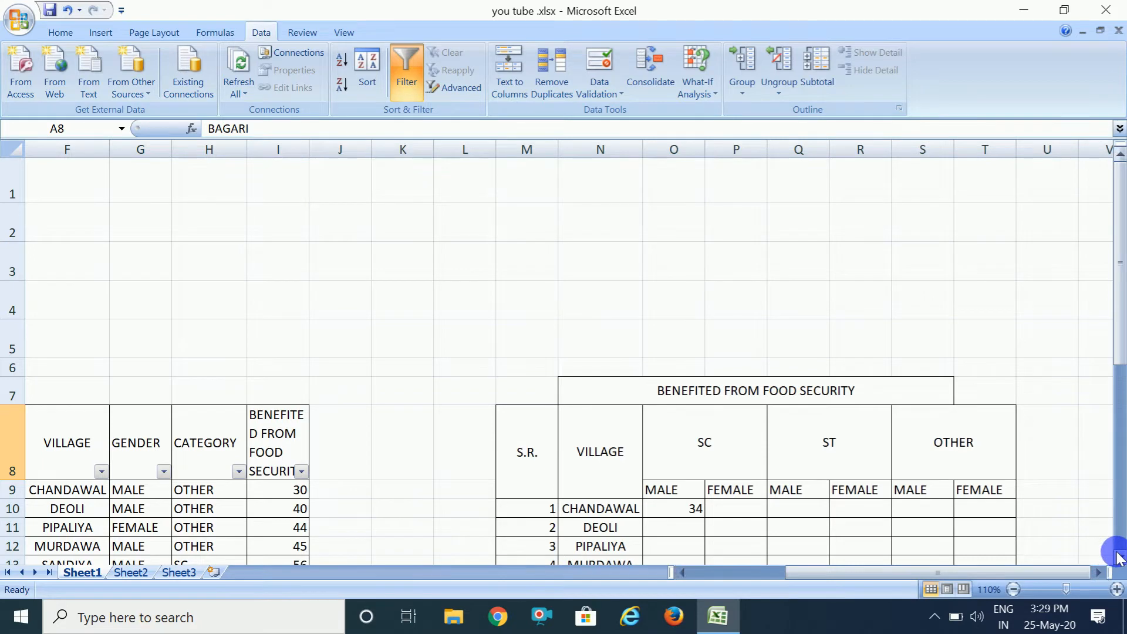
click(1119, 556)
click(1119, 556)
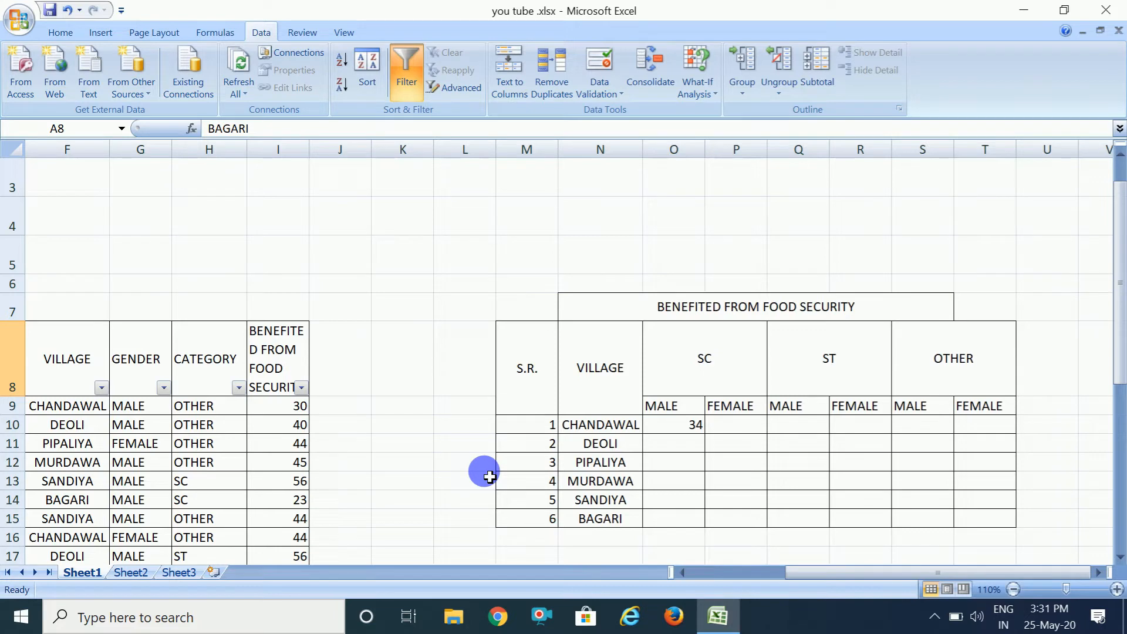
click(727, 431)
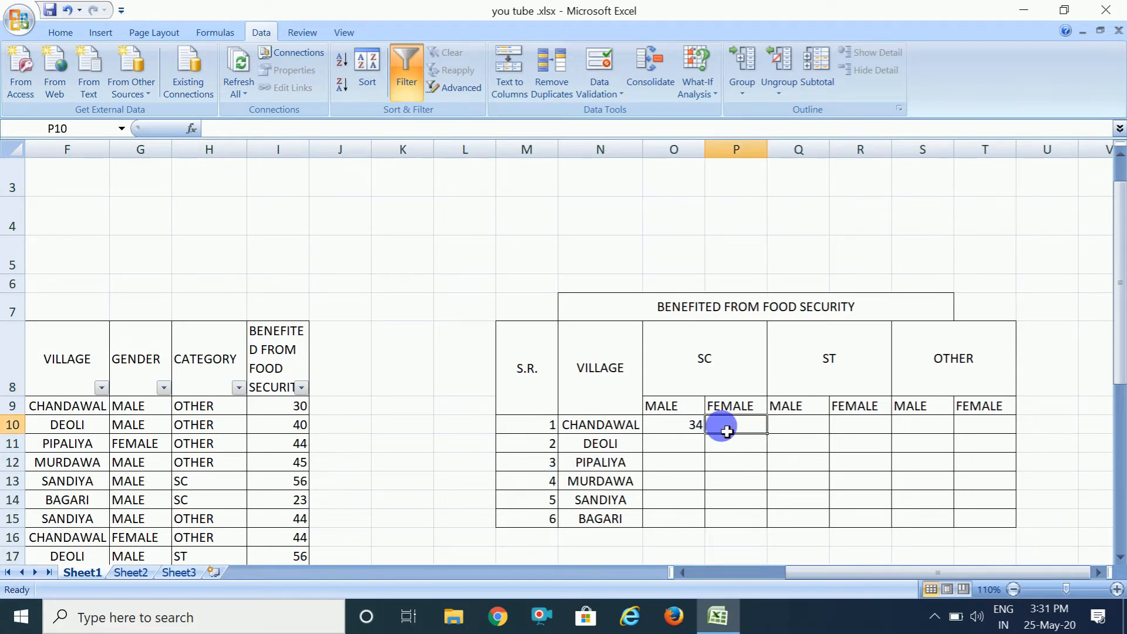
text(=)
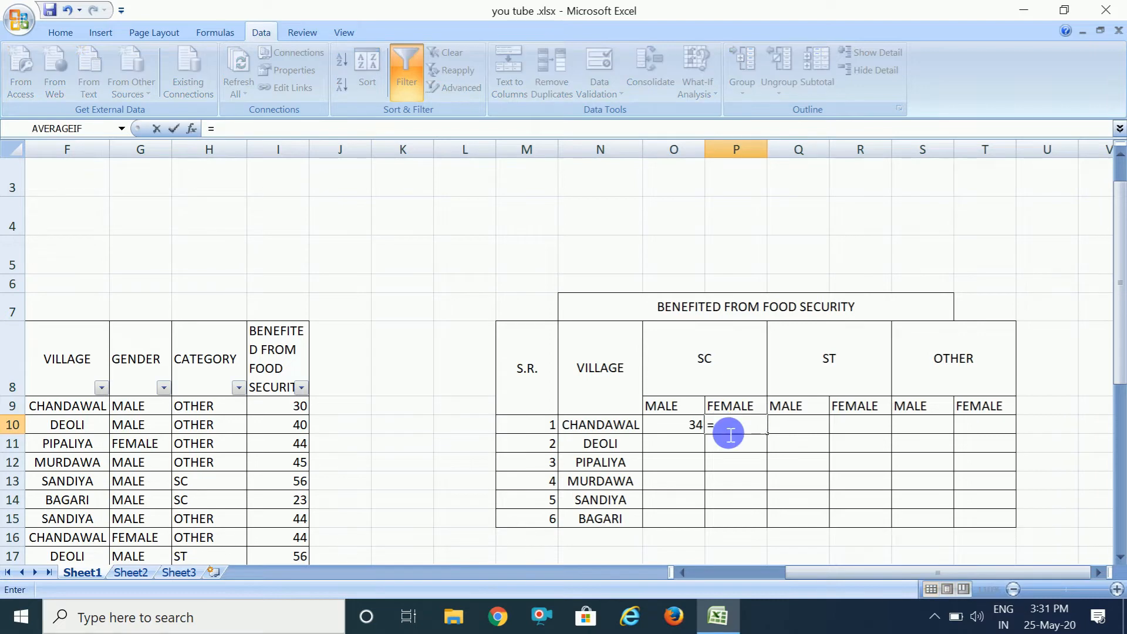
text(sum)
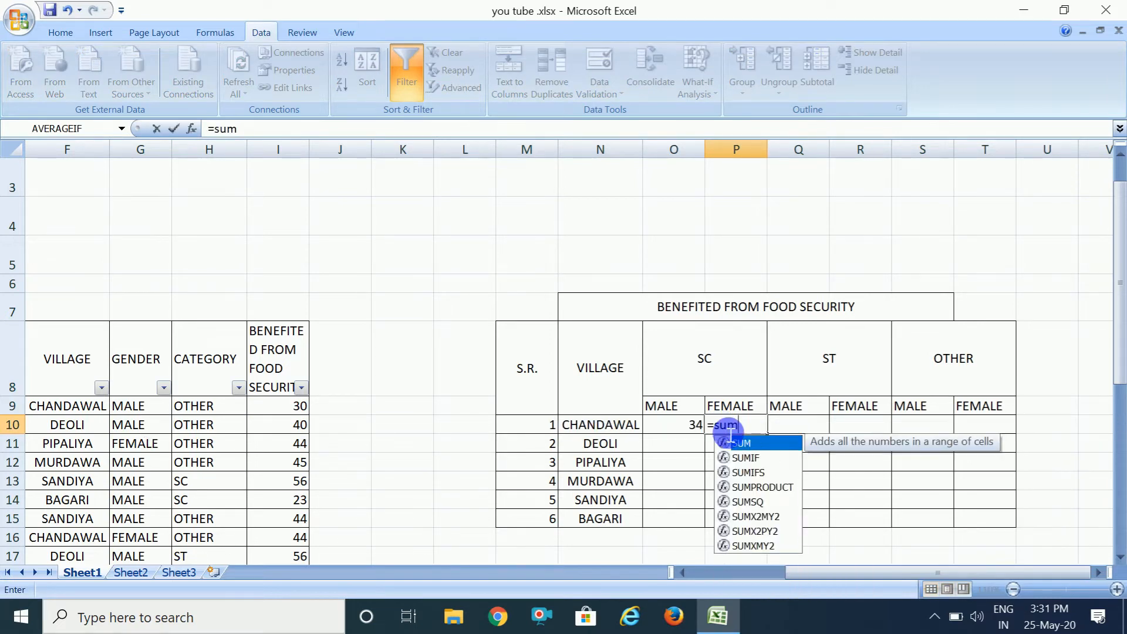
click(761, 473)
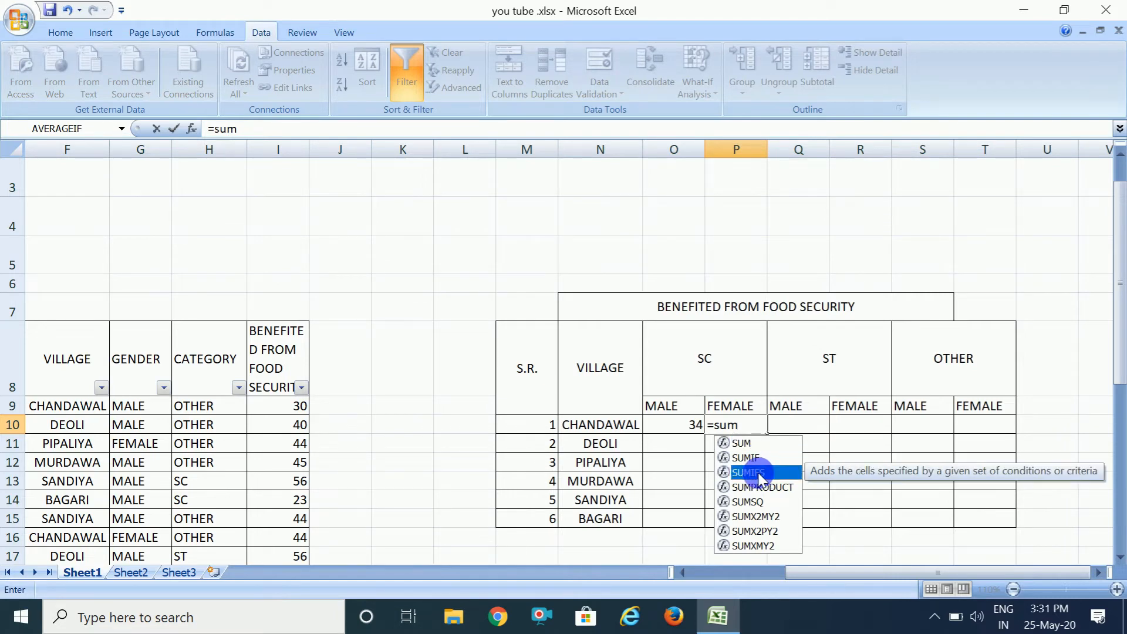
double_click(760, 473)
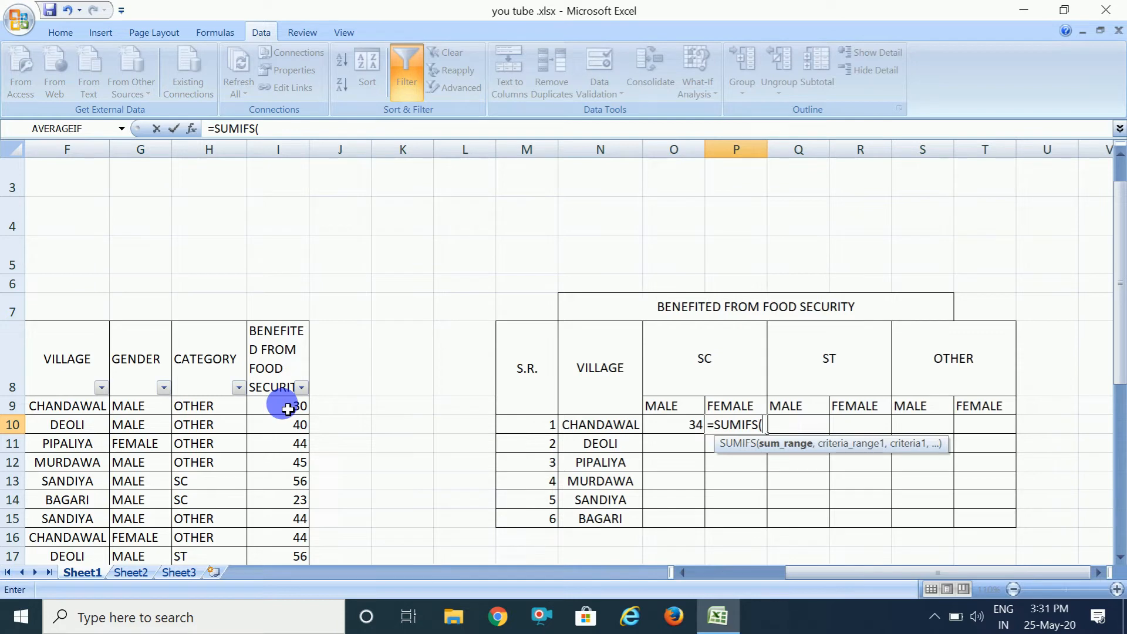
drag(287, 409, 268, 506)
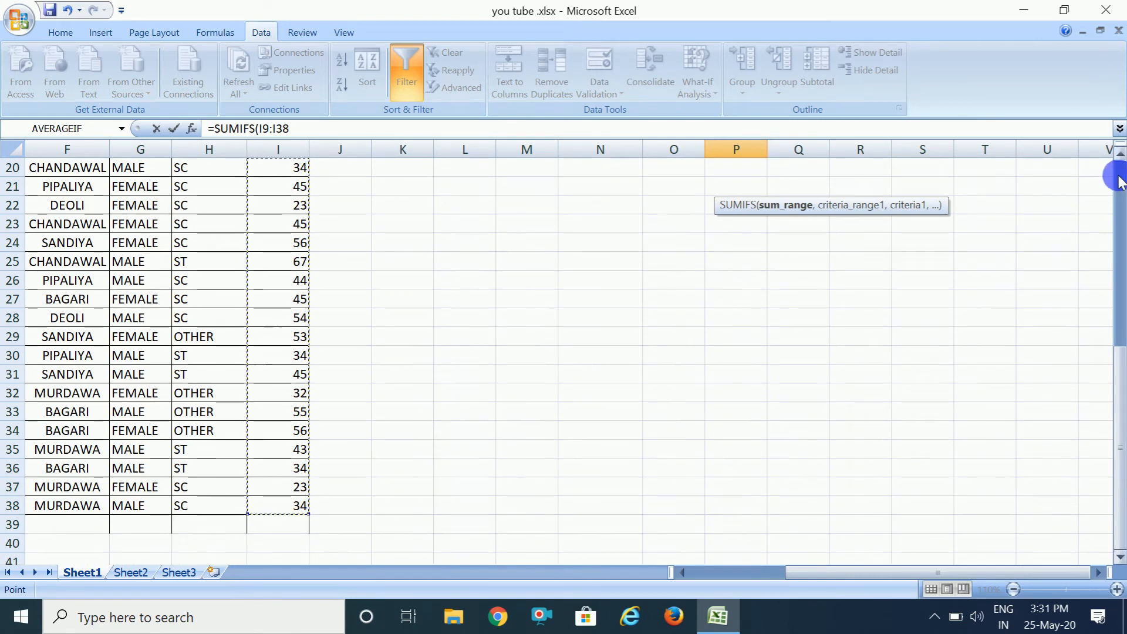
scroll(1114, 173, up, 5)
text(,)
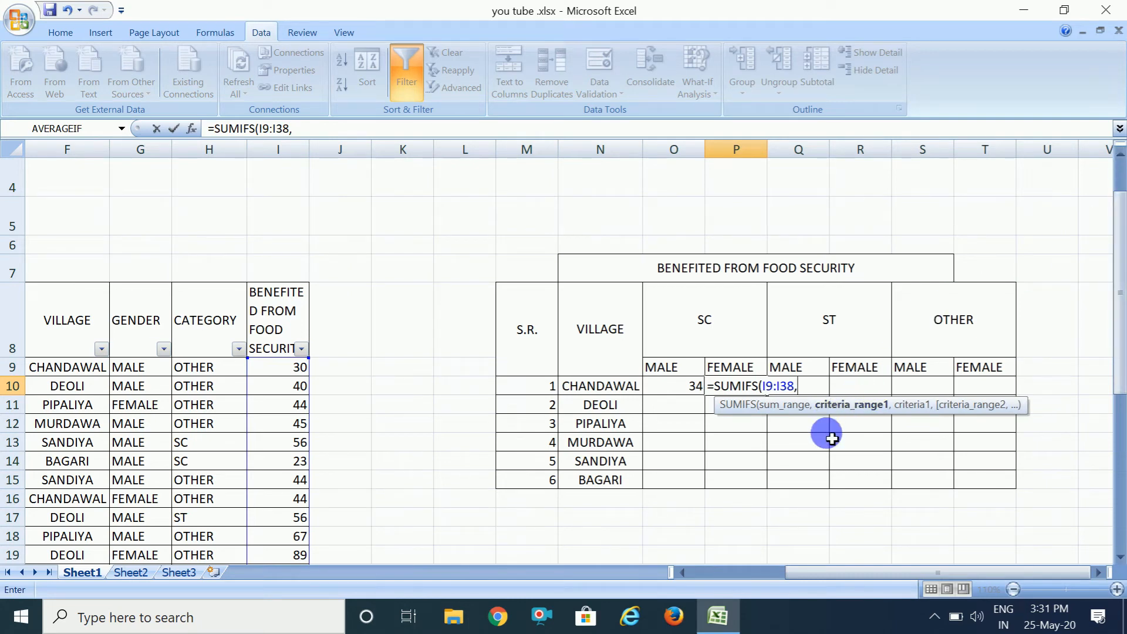
Add the village condition to P10's SUMIFS formula, using F9:F38 as the criteria range and "chandawal" as the criterion.
click(680, 572)
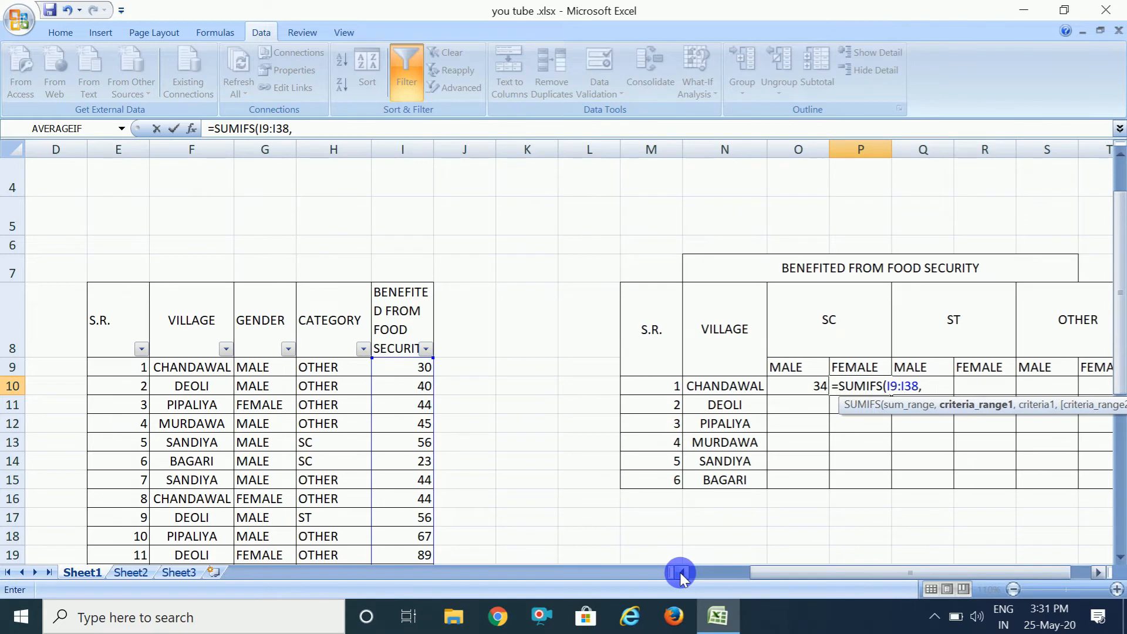
click(680, 572)
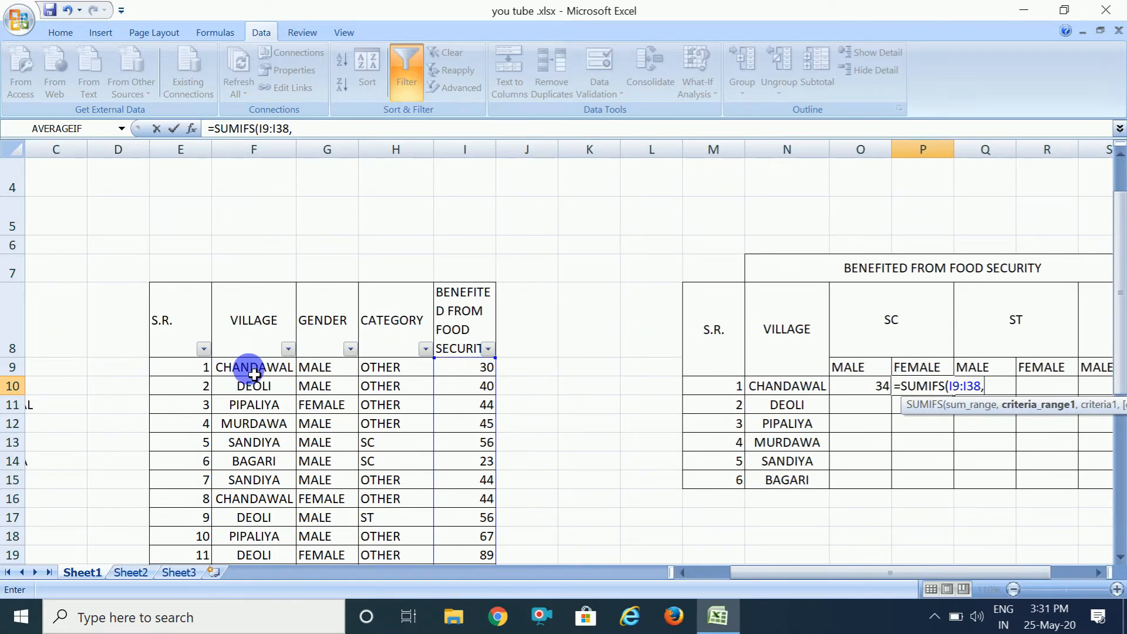
drag(253, 374, 253, 534)
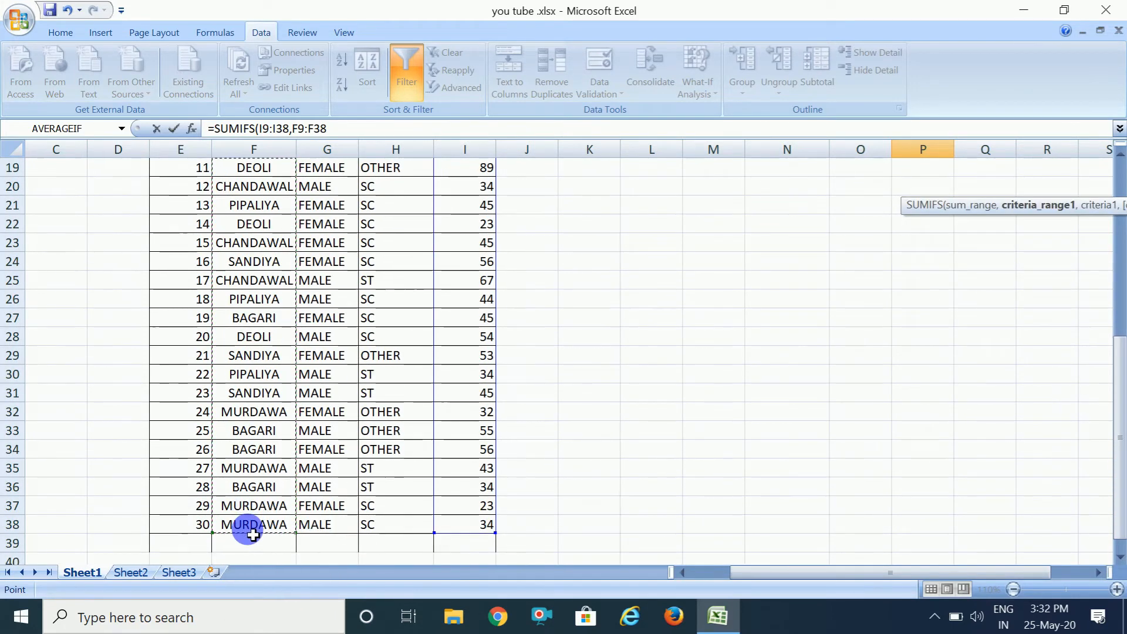
text(,)
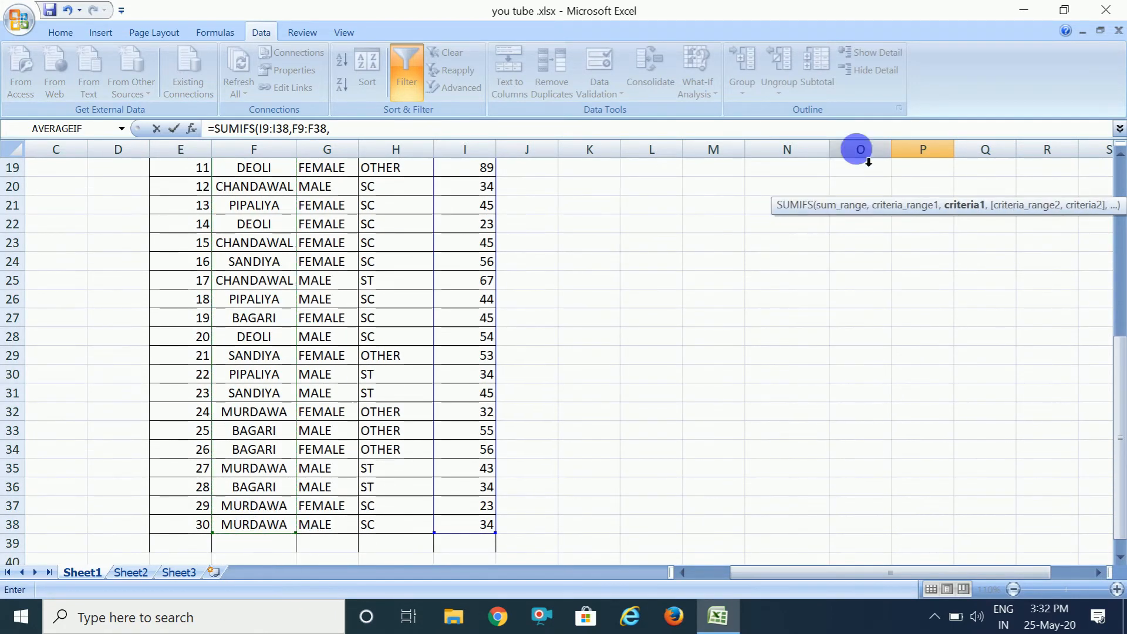
click(1118, 172)
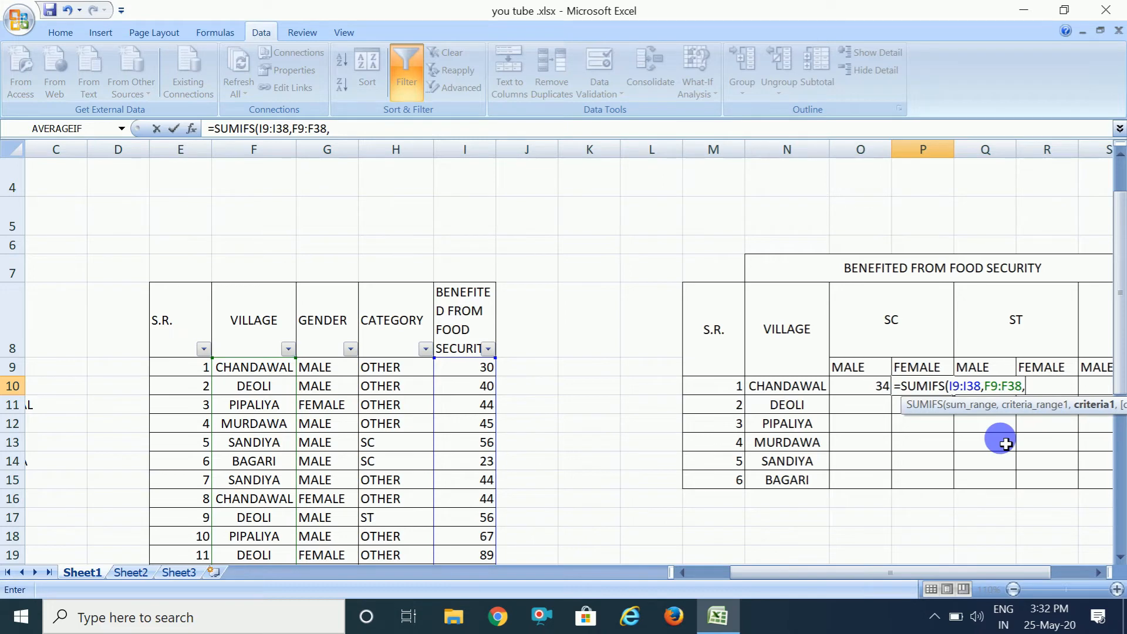
text(")
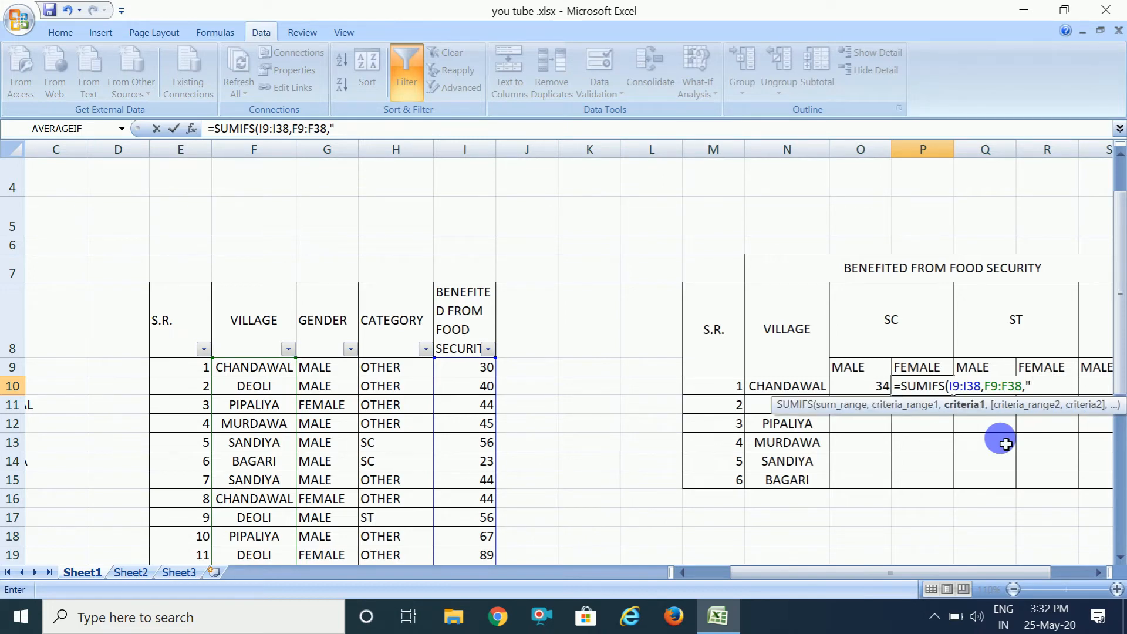
text(chandawak)
key(BackSpace)
text(l)
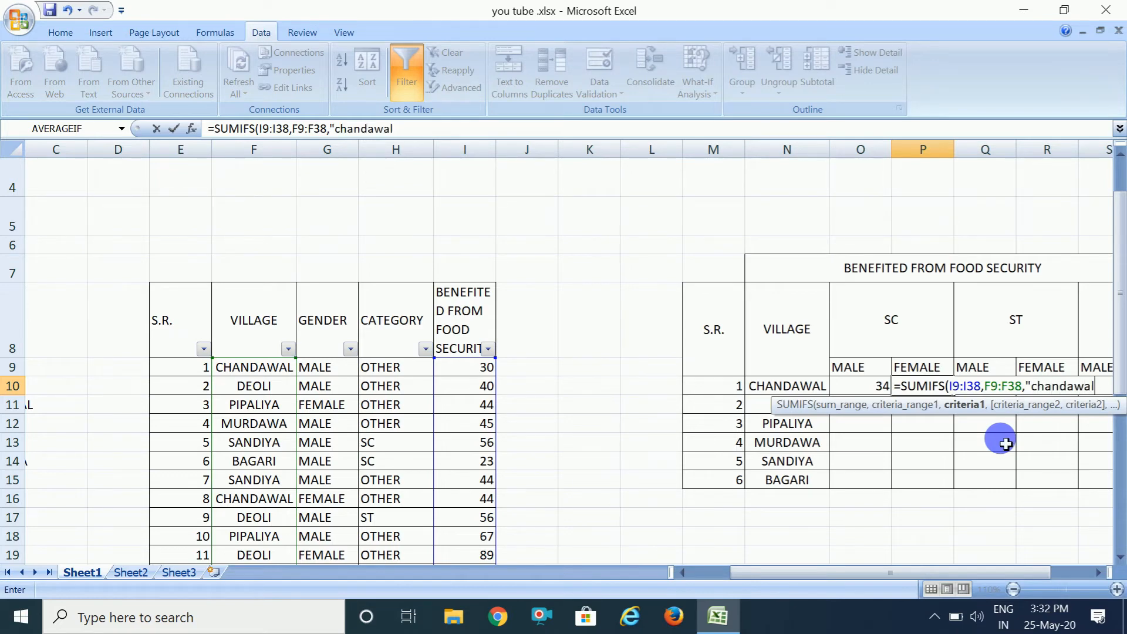
text(",)
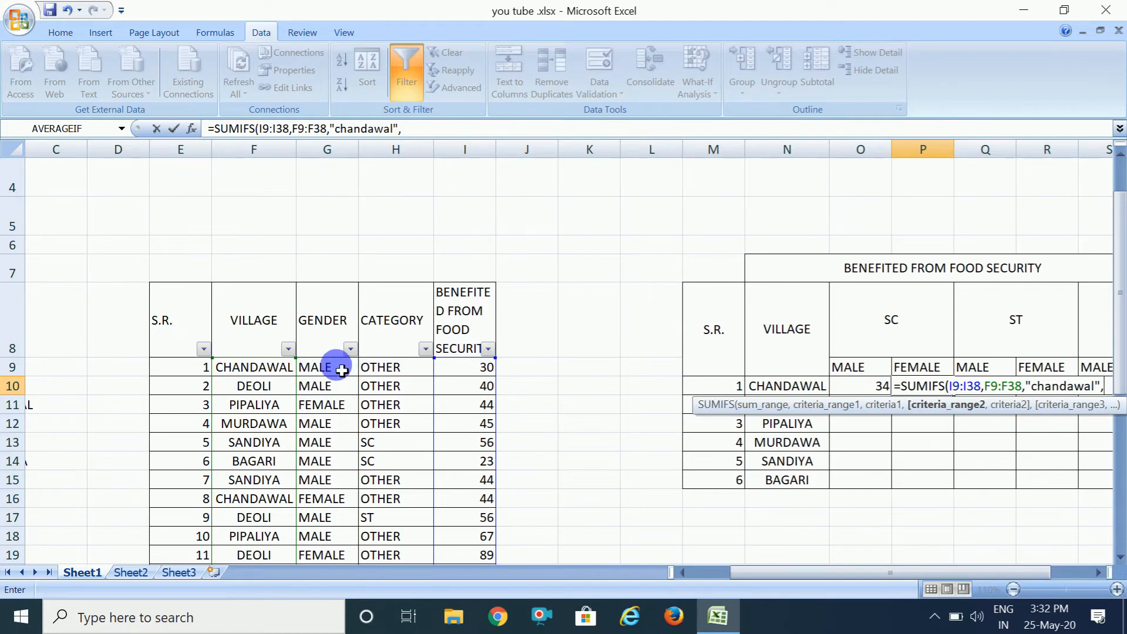
Add the gender condition to P10's SUMIFS formula, using G9:G38 as the criteria range and "female" as the criterion.
drag(341, 369, 308, 523)
text(,)
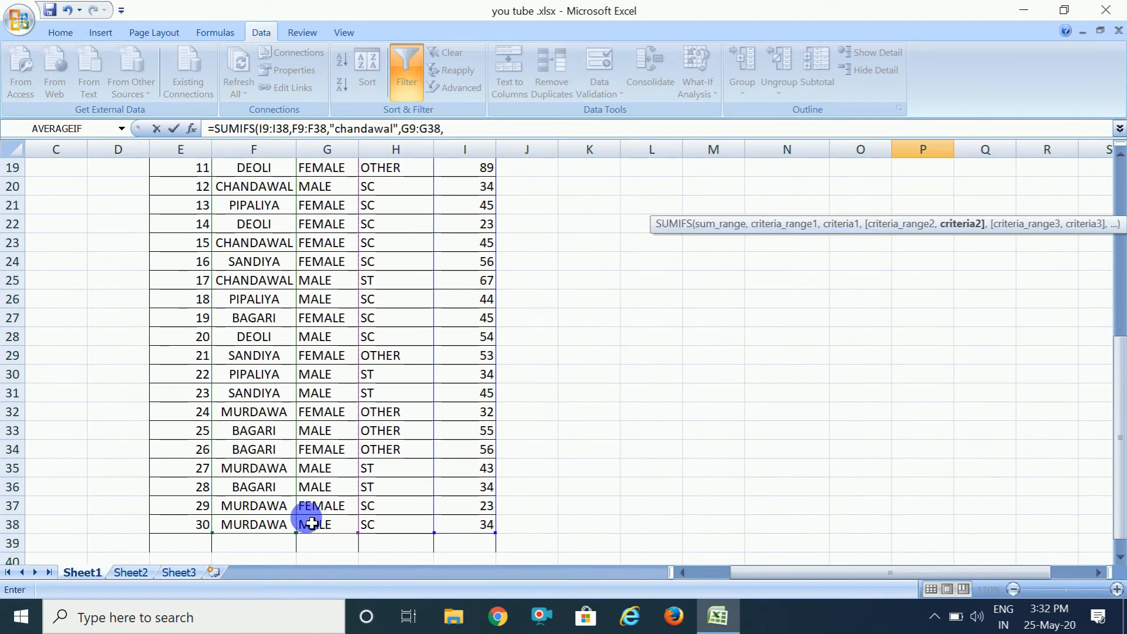
click(1121, 175)
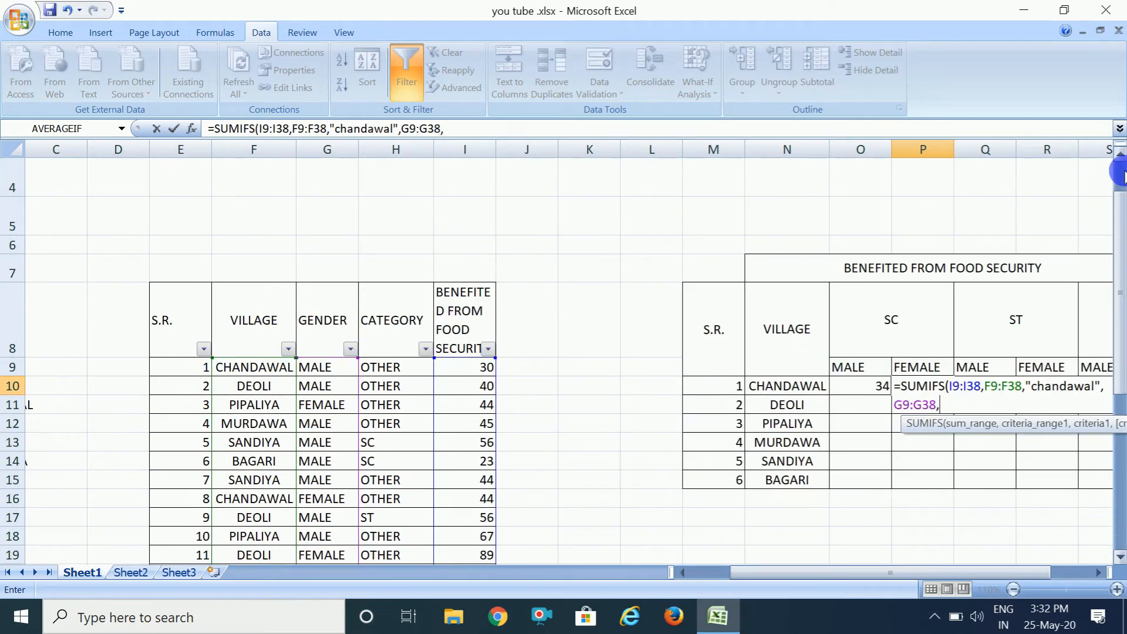
text(")
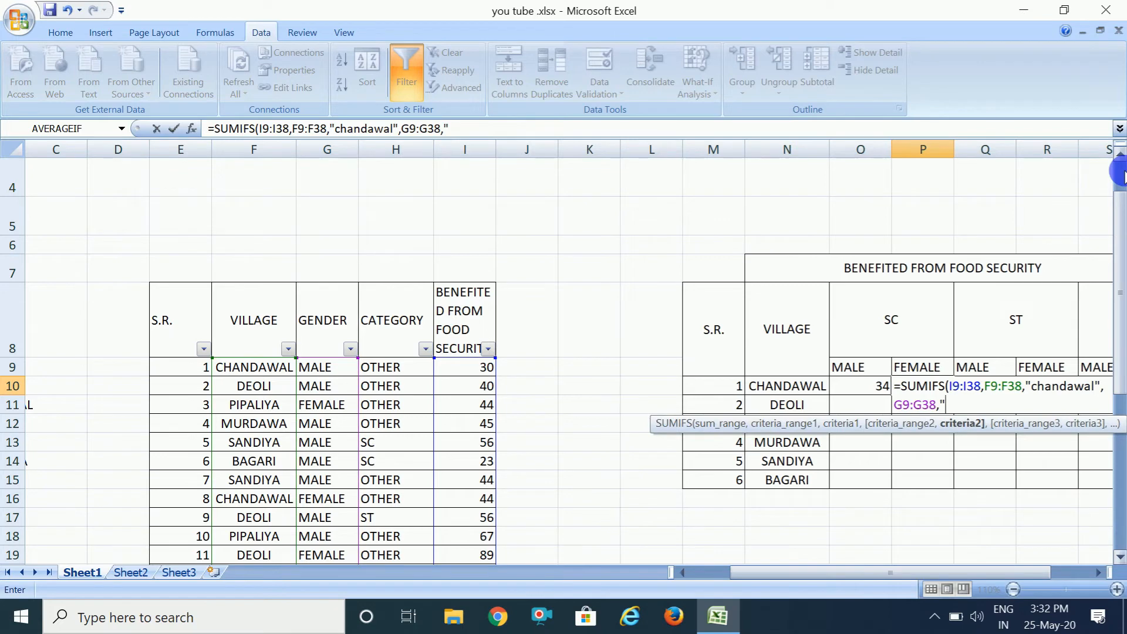
text(female")
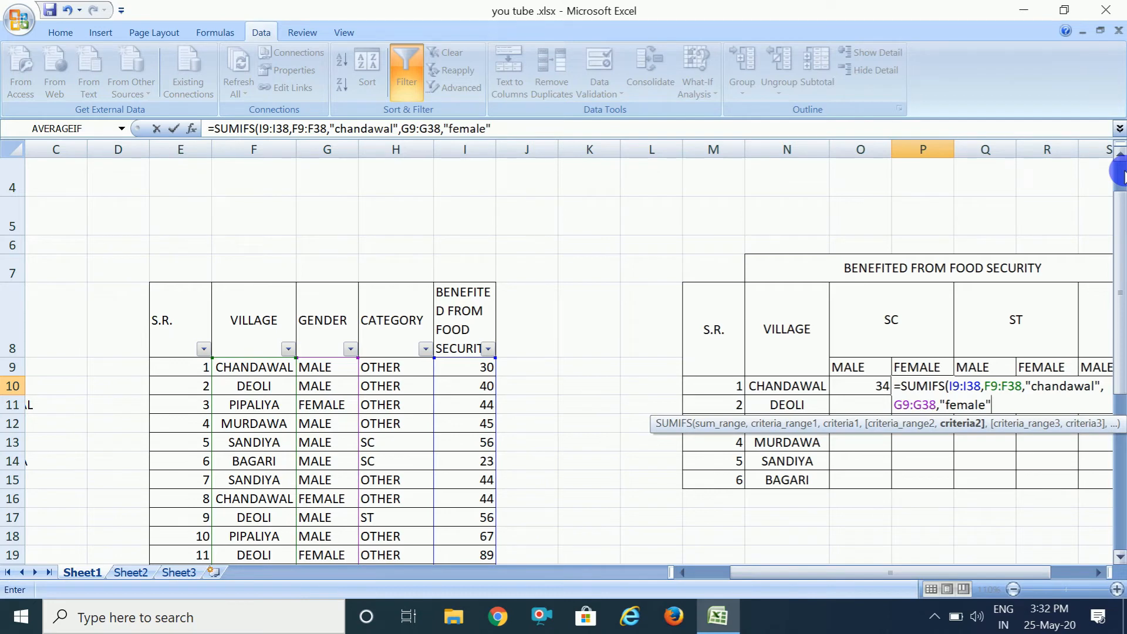
text(,)
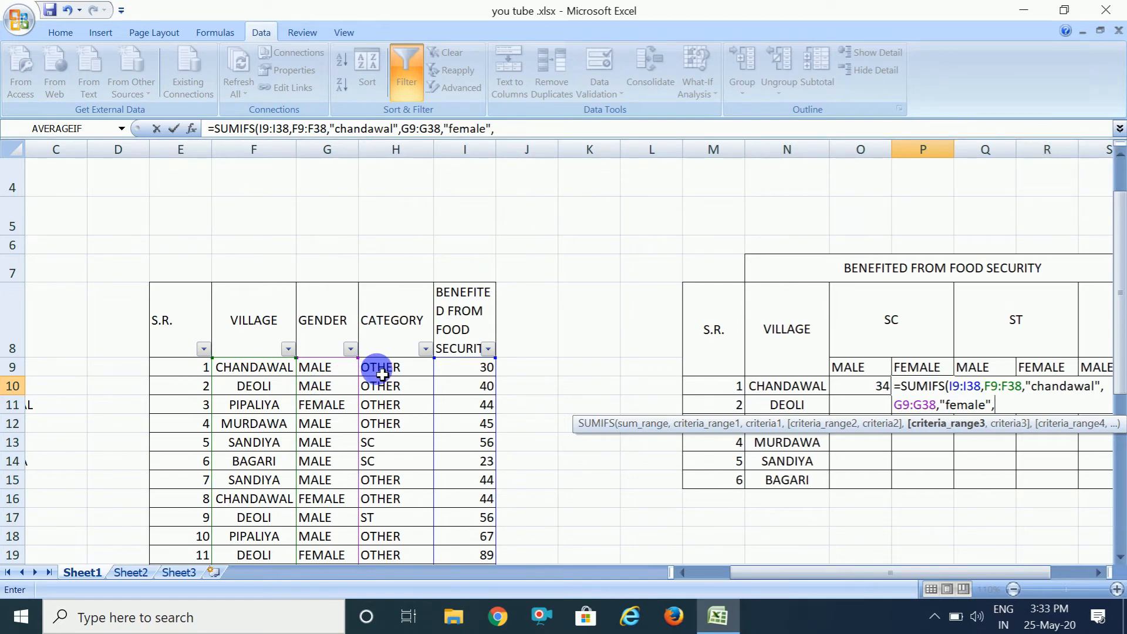
Complete P10's SUMIFS formula with the category condition H9:H38 and "sc", enter it, and select P10 again to review it.
drag(382, 374, 386, 526)
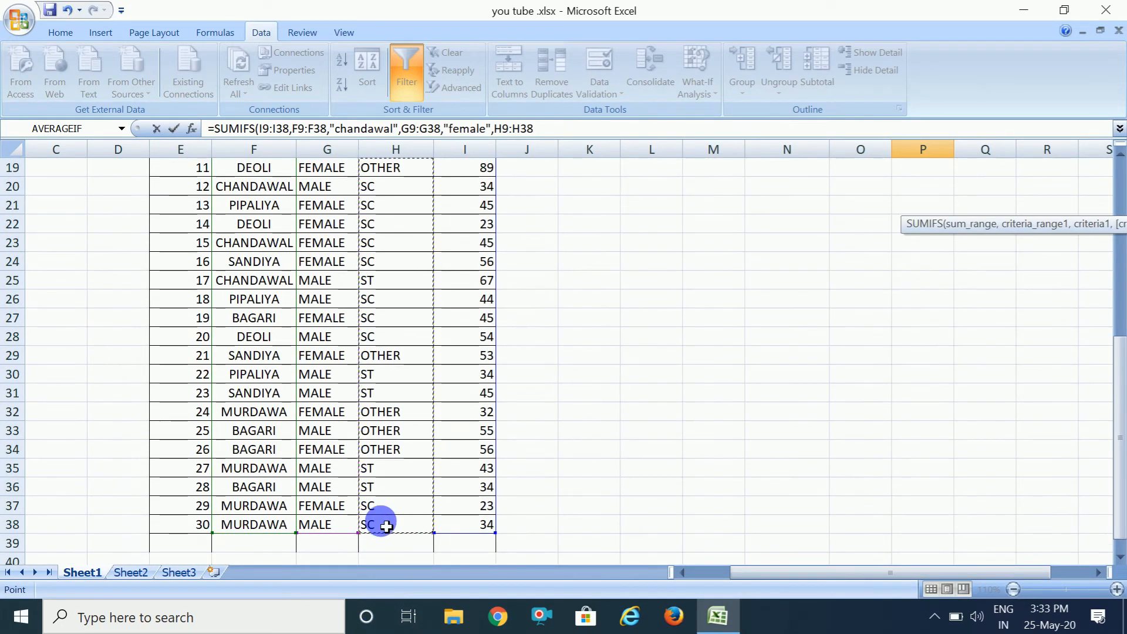
text(,)
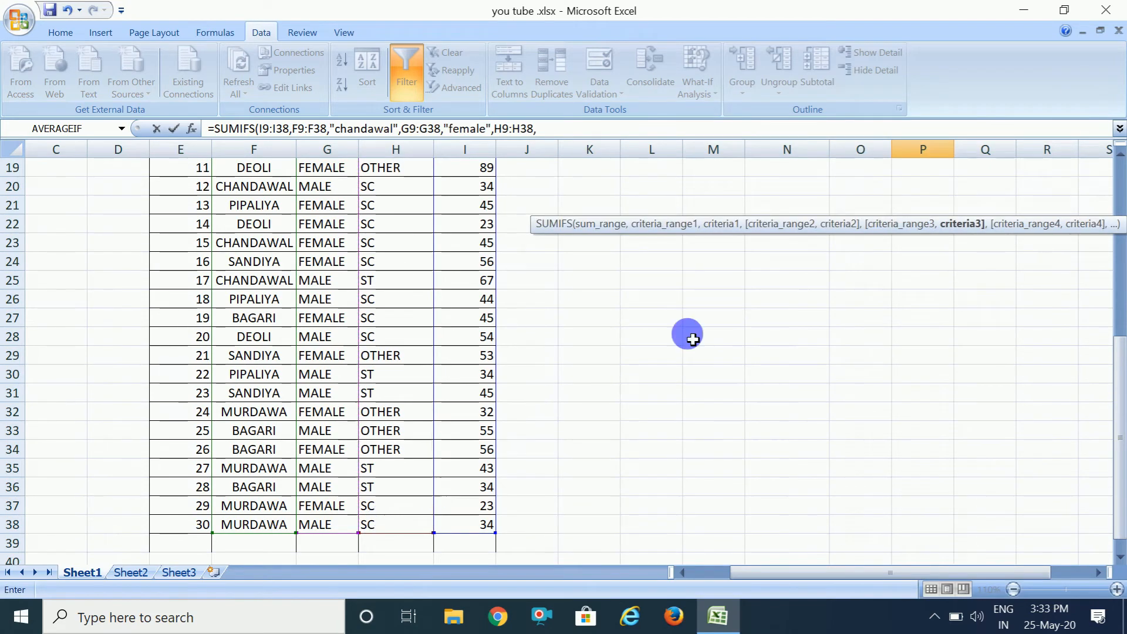
click(1118, 170)
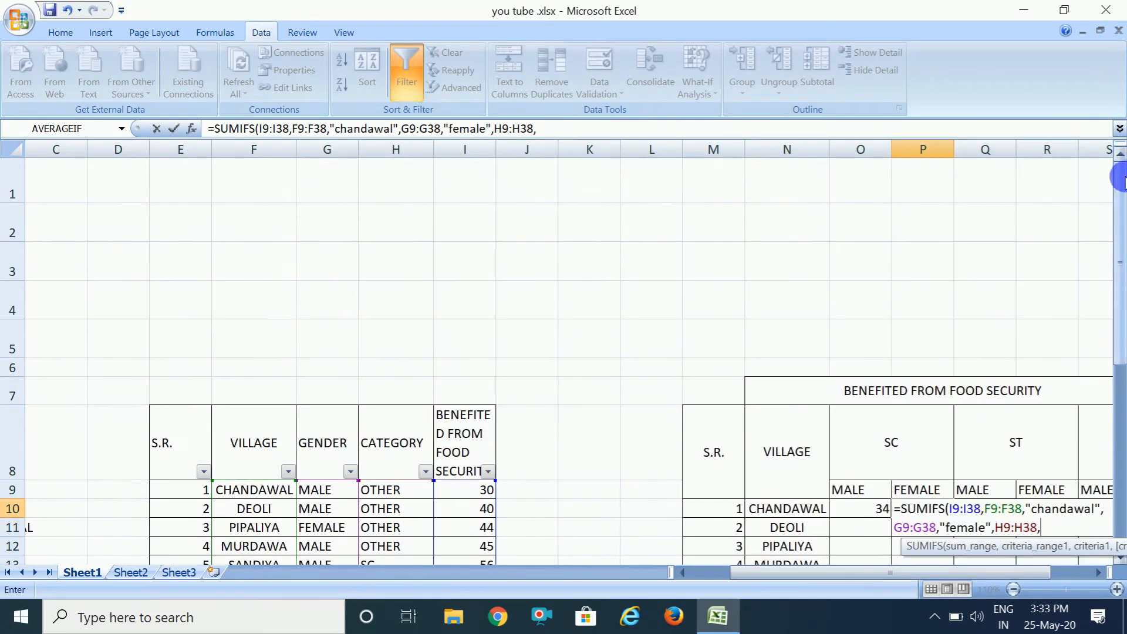
text(")
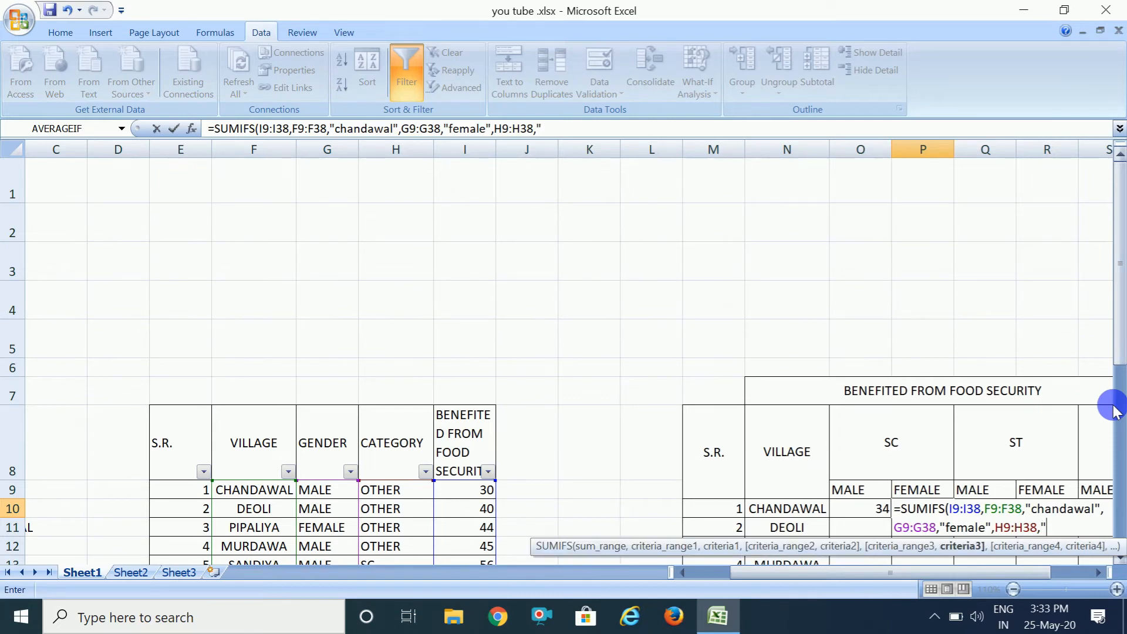
text(sc"))
key(Tab)
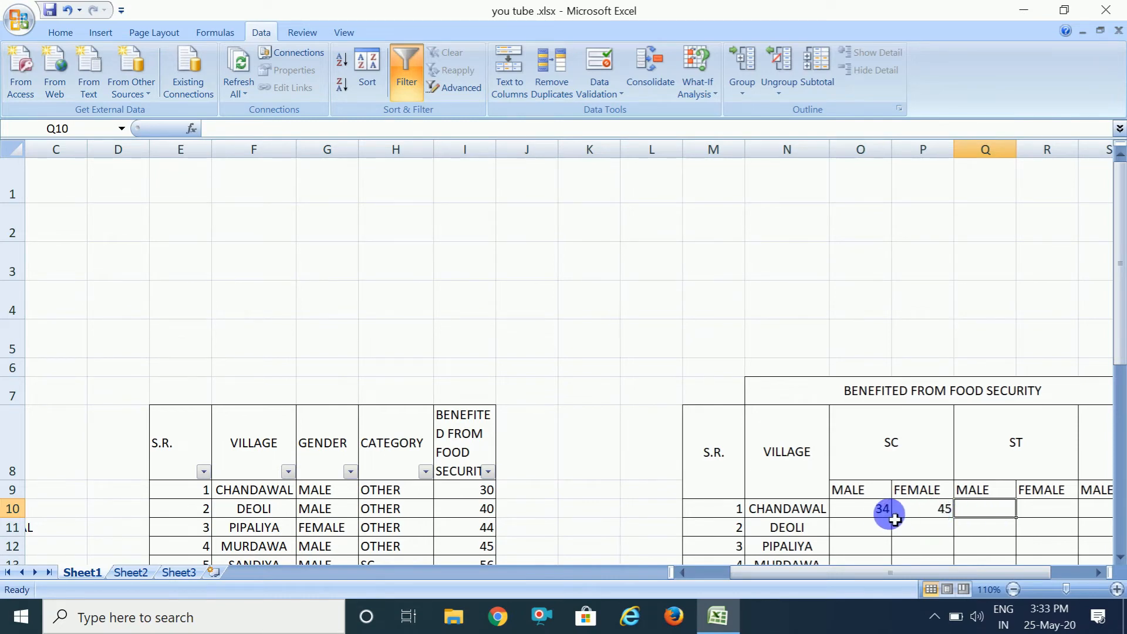
key(Left)
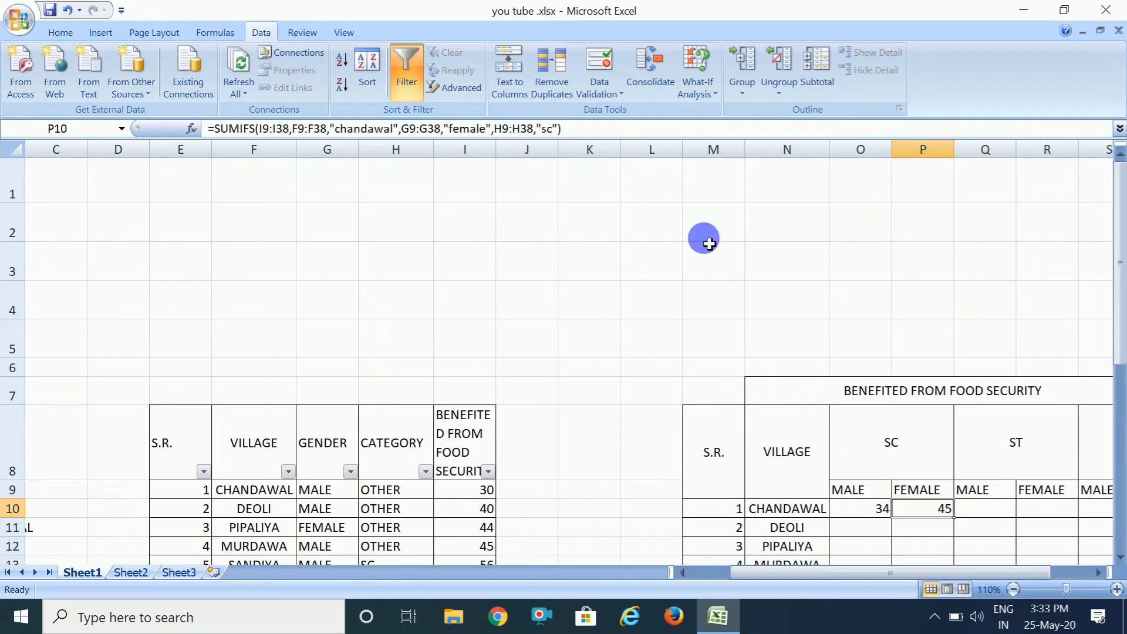
Copy the SUMIFS formula text from O10 and paste it into Q10, CHANDAWAL's ST male cell.
click(858, 512)
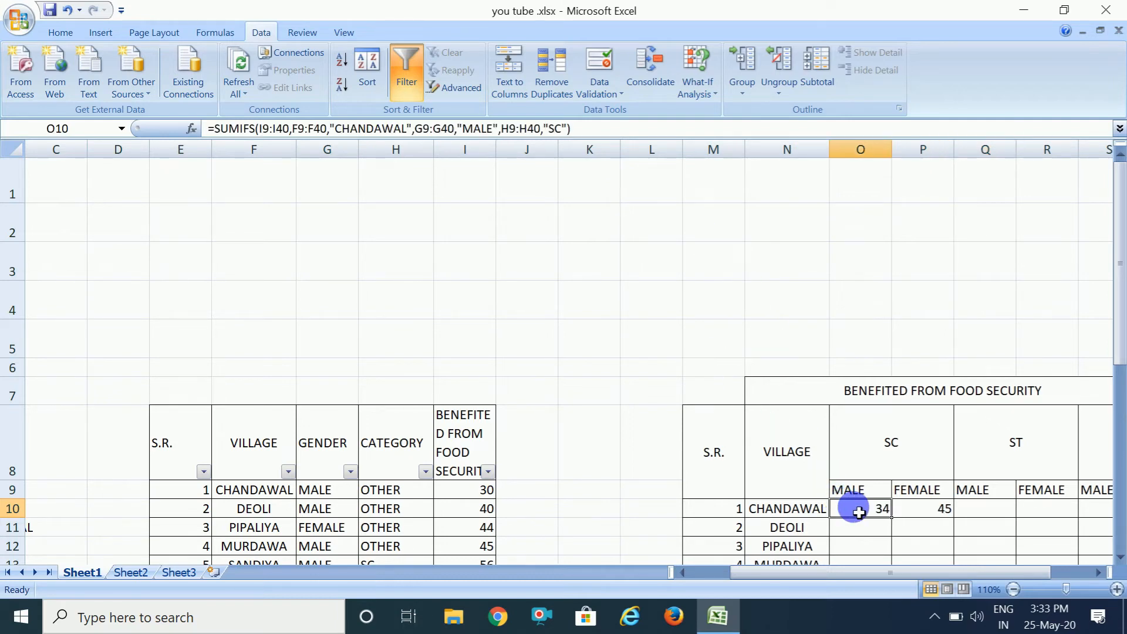
click(595, 134)
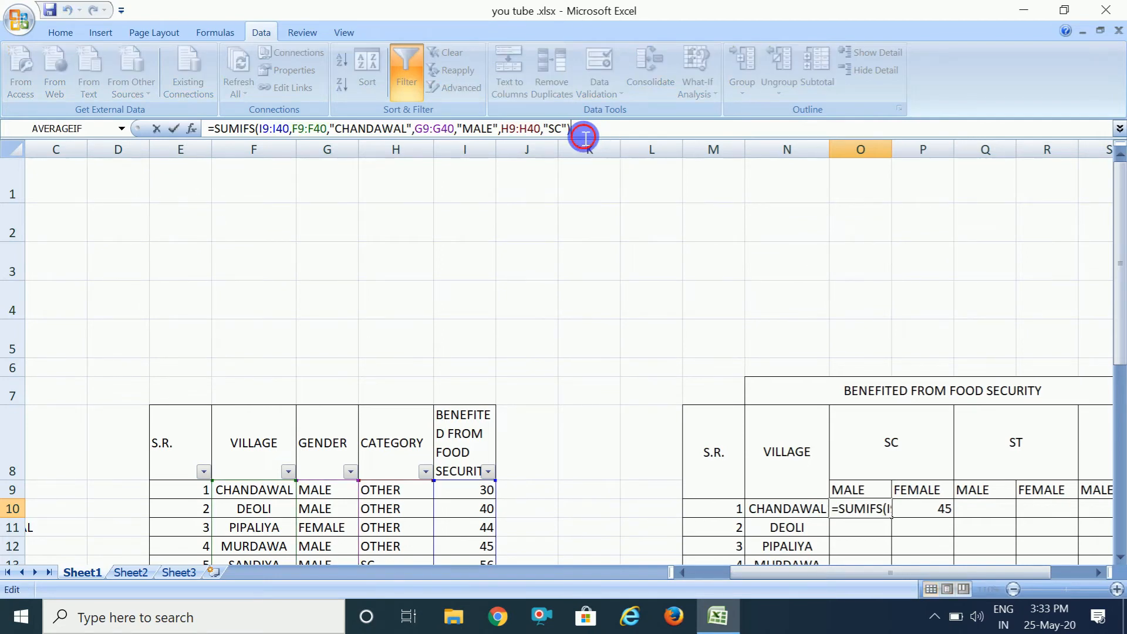
drag(584, 135, 129, 133)
key(ctrl+c)
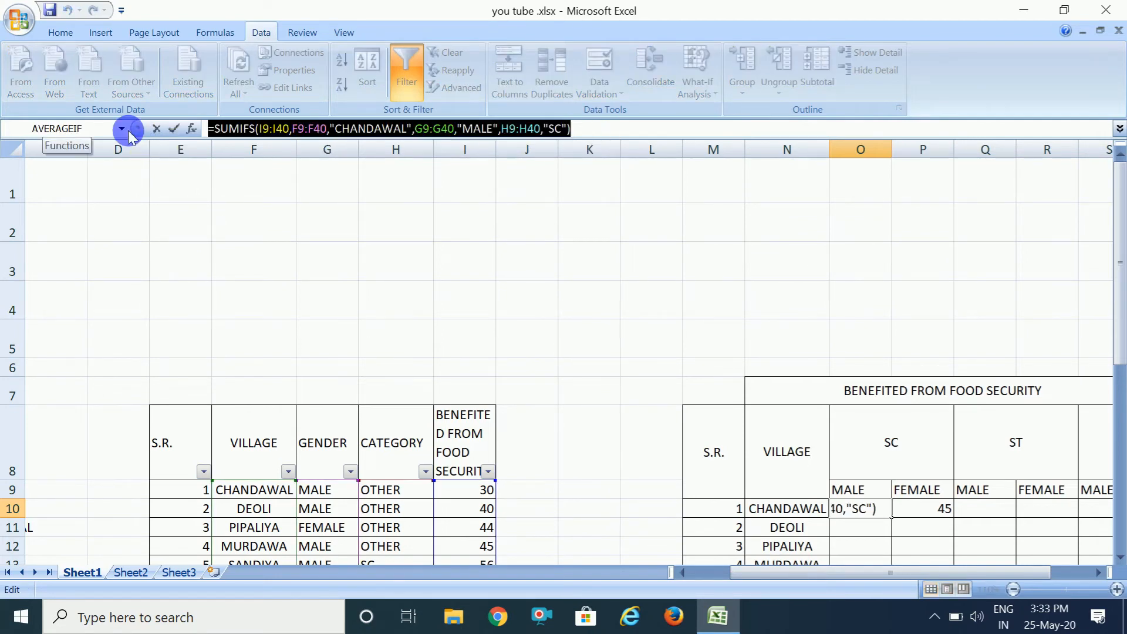
key(Tab)
key(Tab)
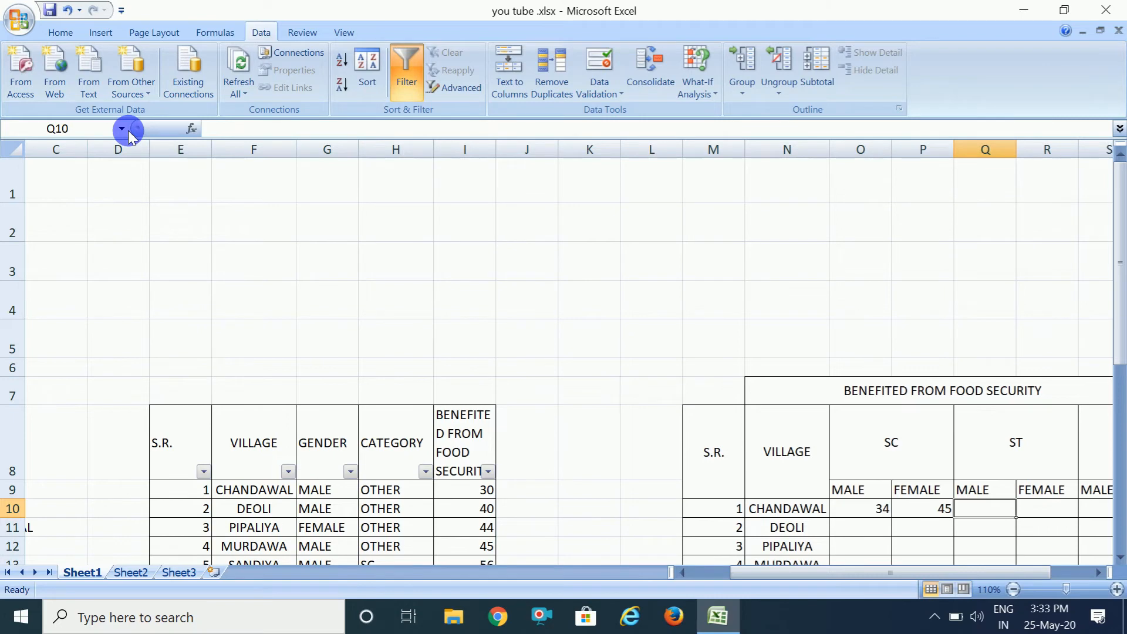
click(233, 140)
key(ctrl+v)
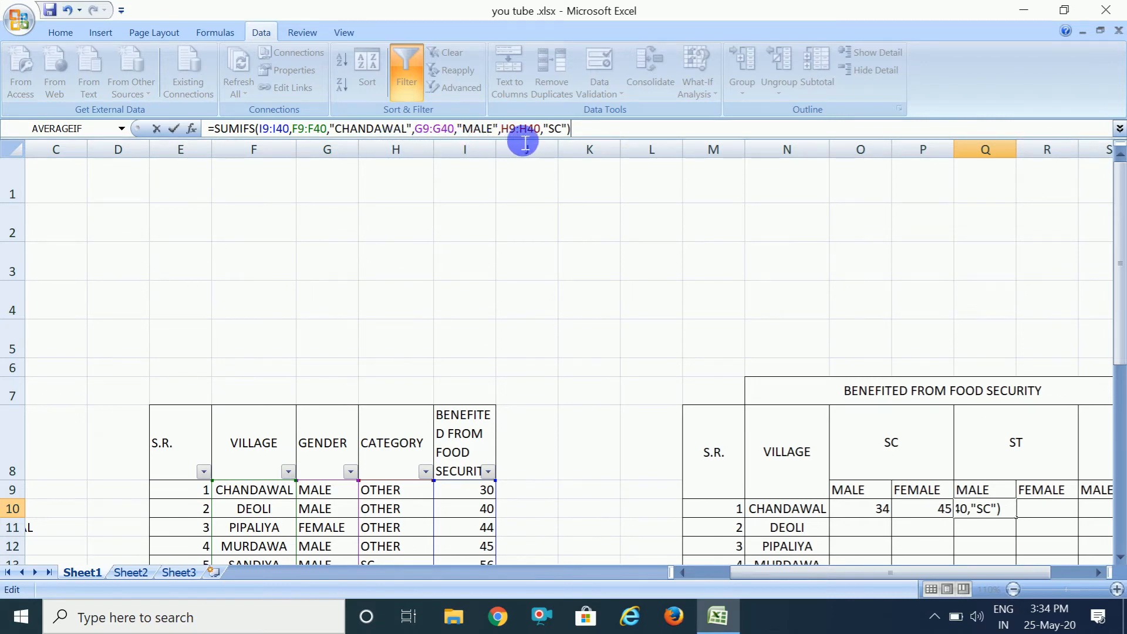
Change the category criterion in Q10's SUMIFS formula to "ST" and enter the formula.
click(569, 133)
key(BackSpace)
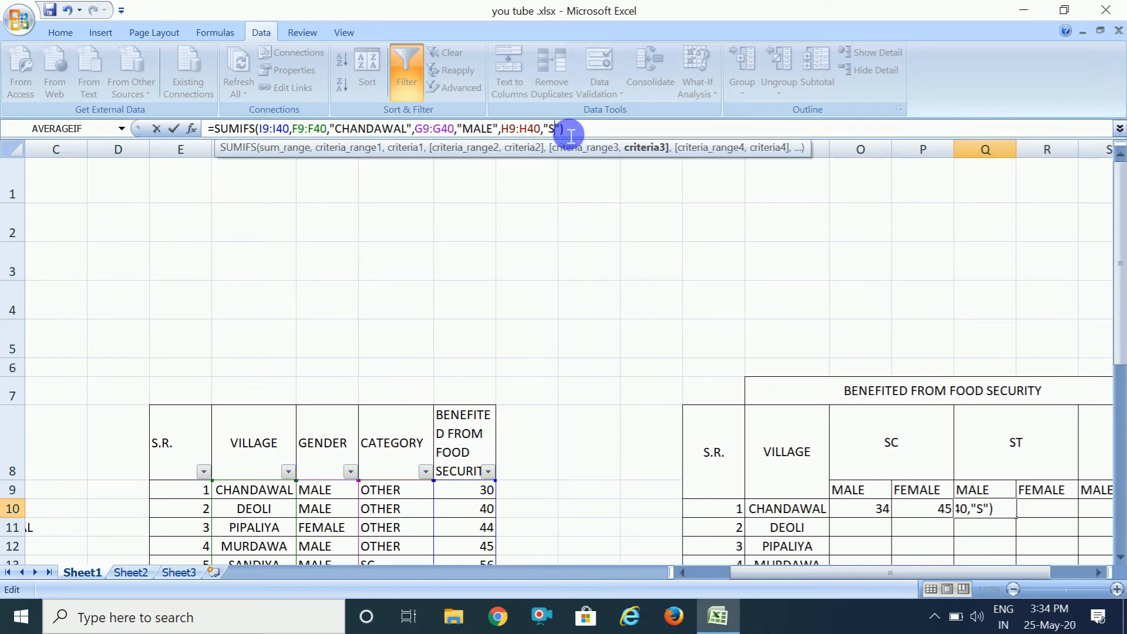
text(T)
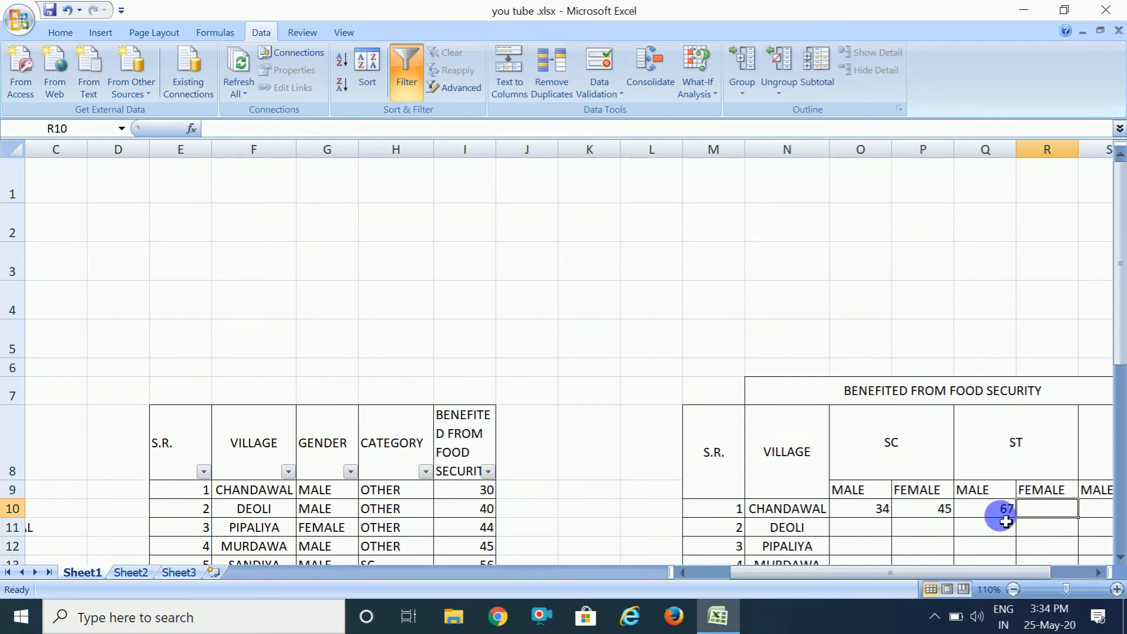
Compare CHANDAWAL's source rows with its summary row values and review the SUMIFS formula in P10.
click(1121, 558)
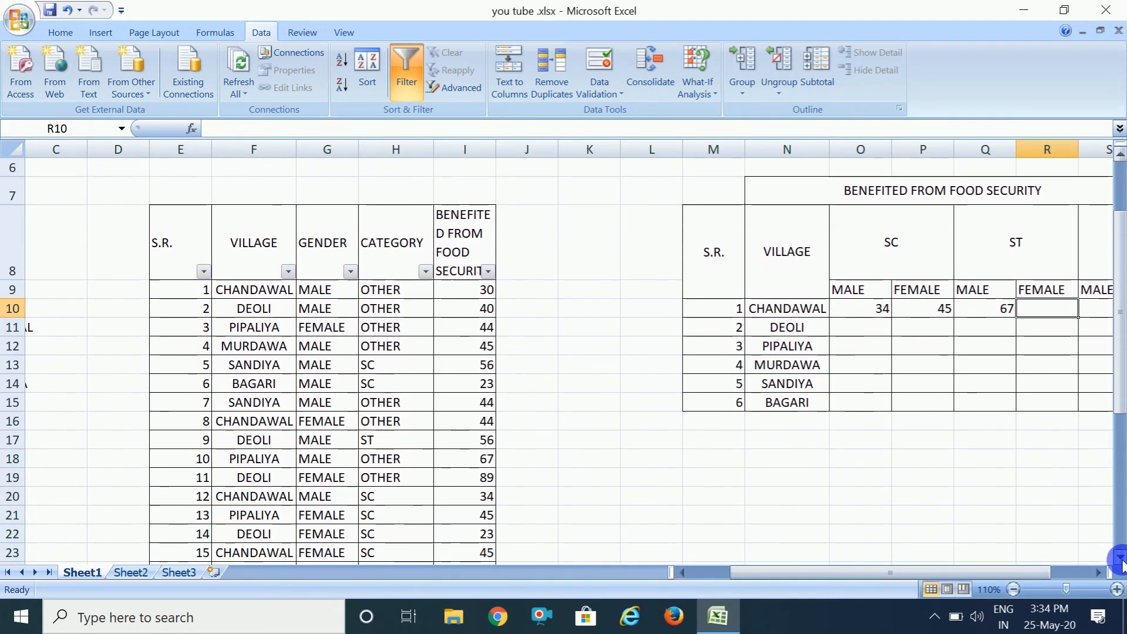
click(1121, 558)
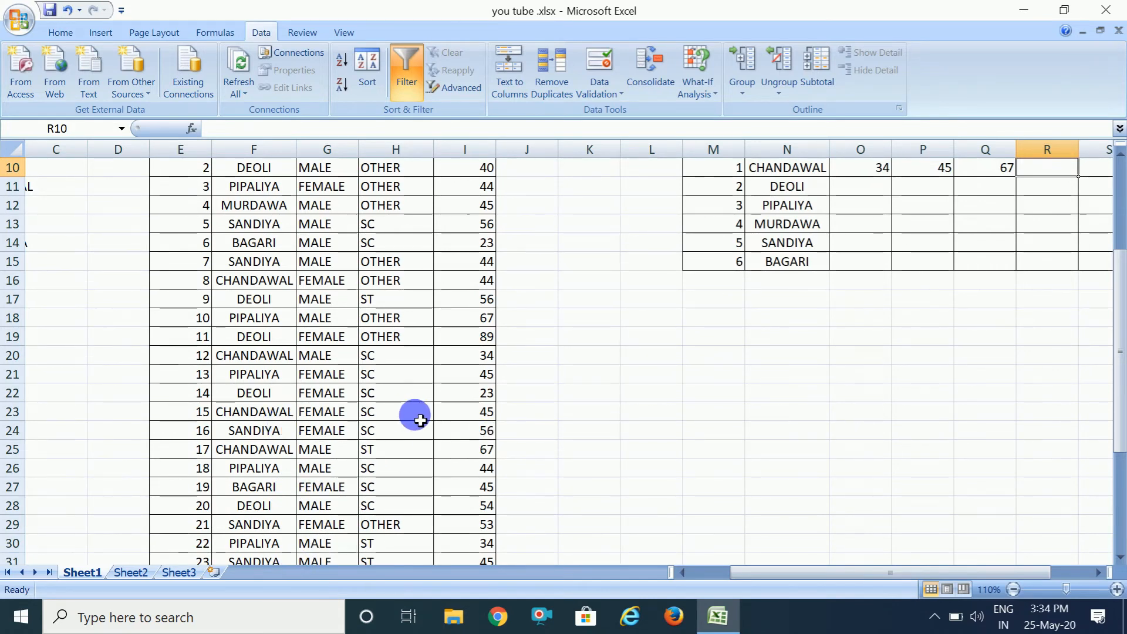
click(942, 168)
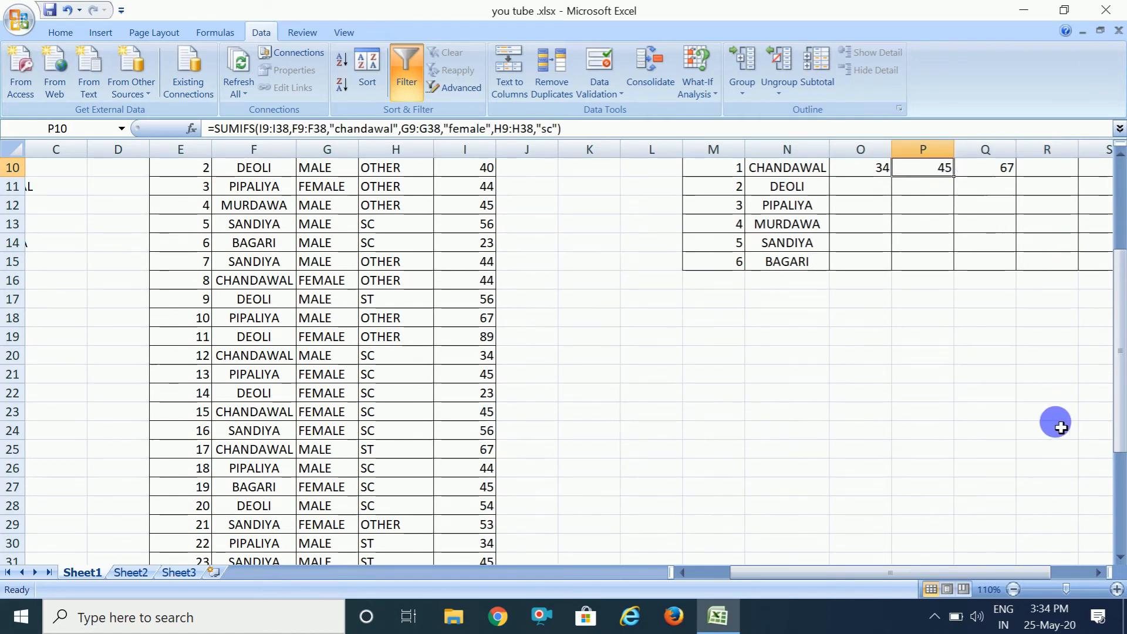
scroll(1117, 182, up, 3)
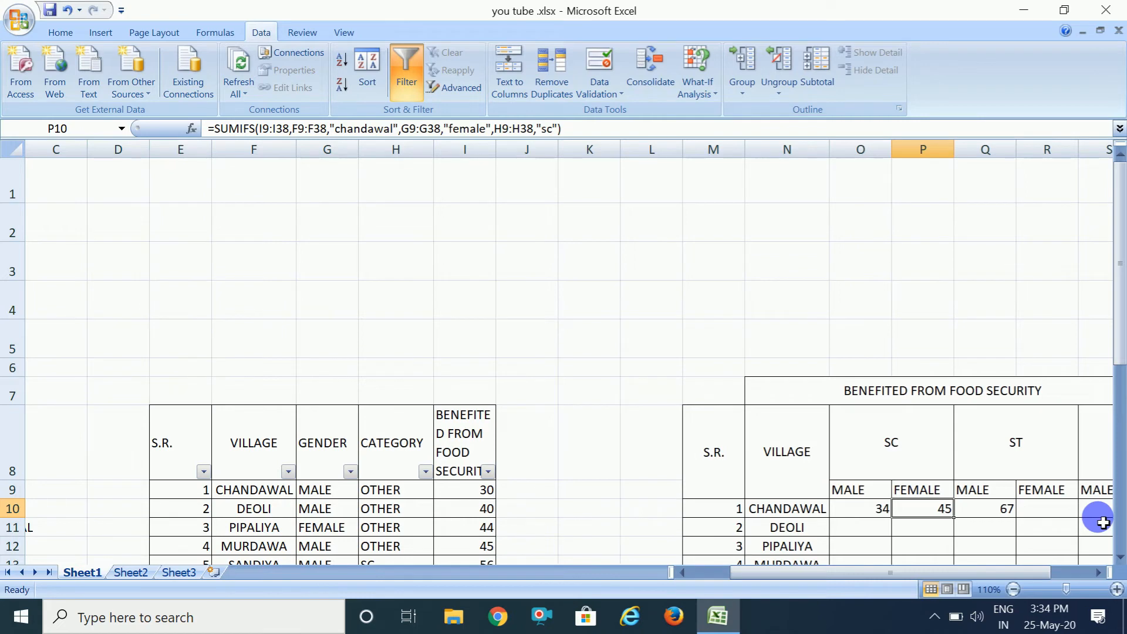
click(698, 571)
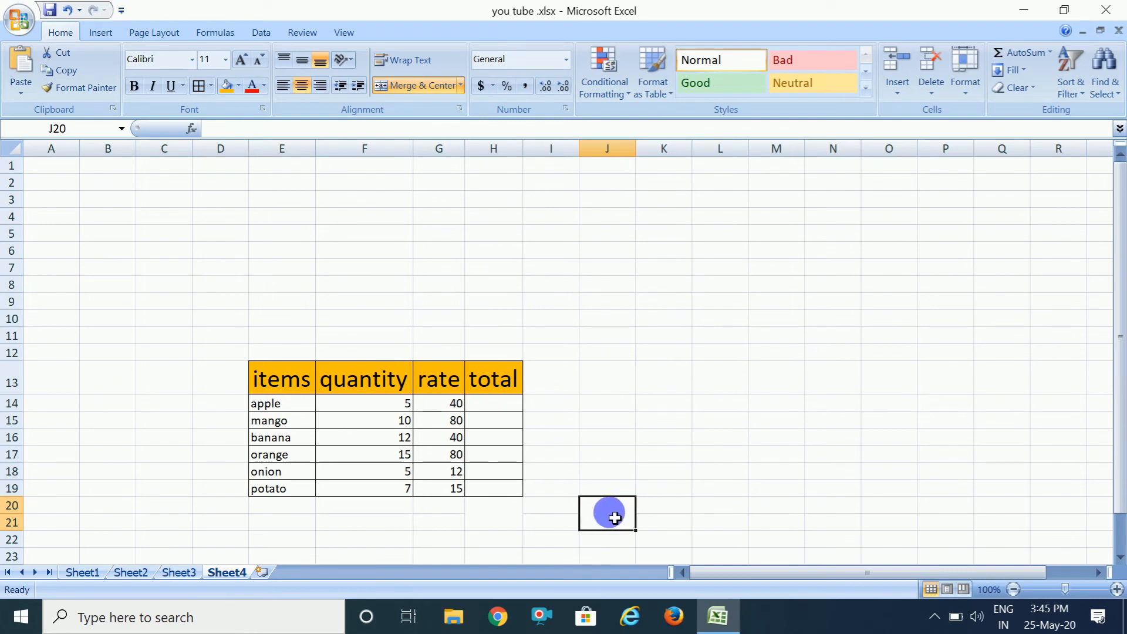
On Sheet4, enter a SUMPRODUCT formula in J20 using quantities F14:F19 and rates G14:G19.
text(=)
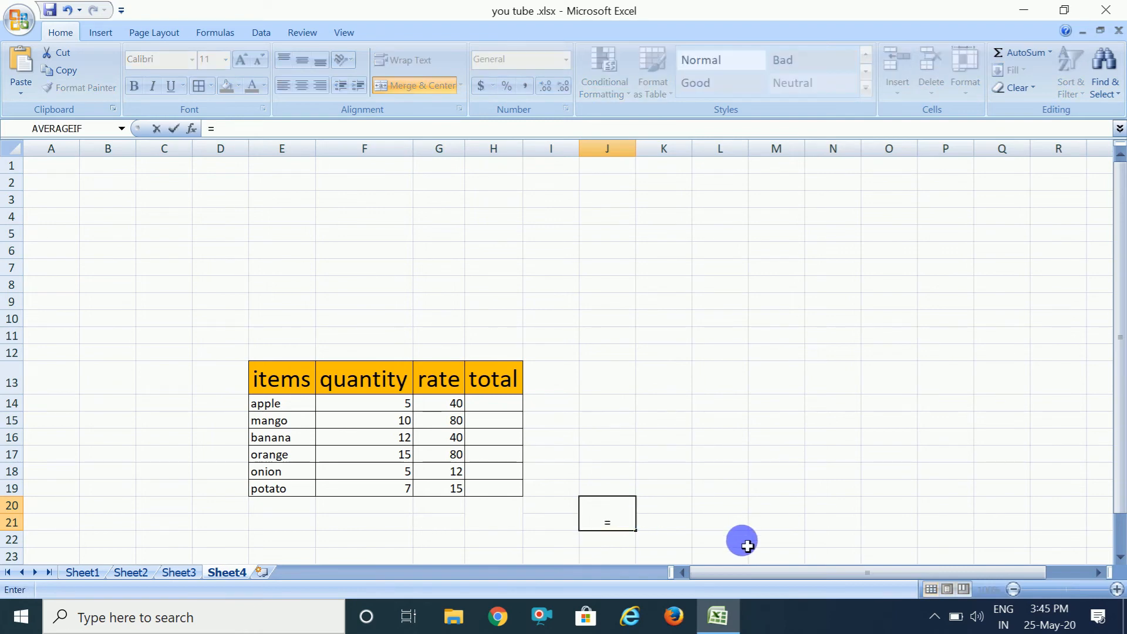
text(s)
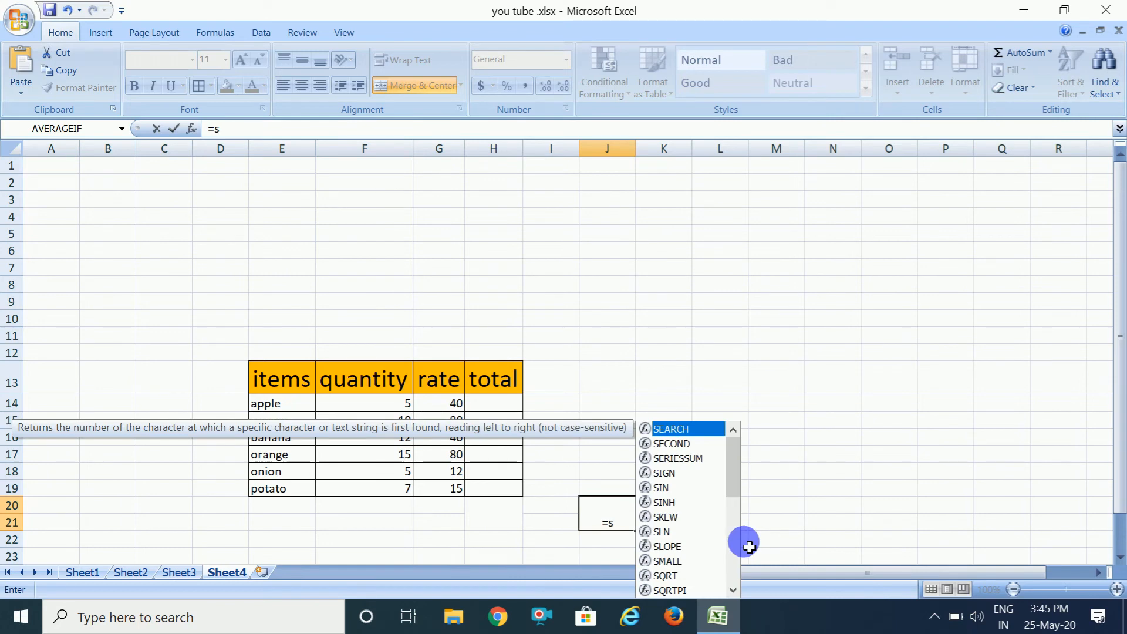
text(u)
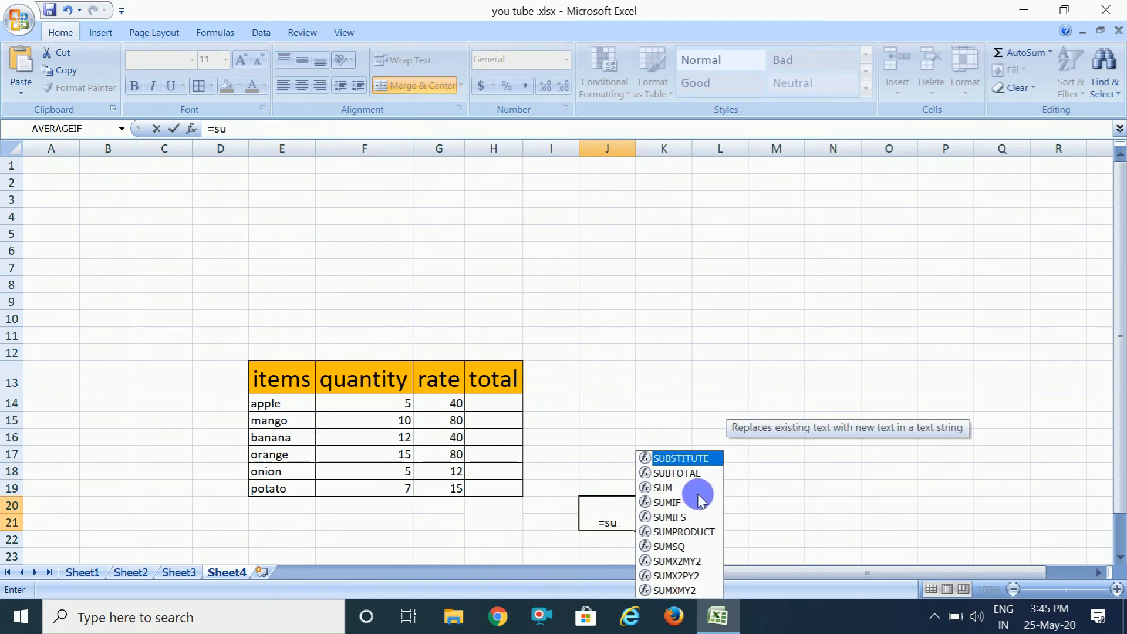
double_click(702, 532)
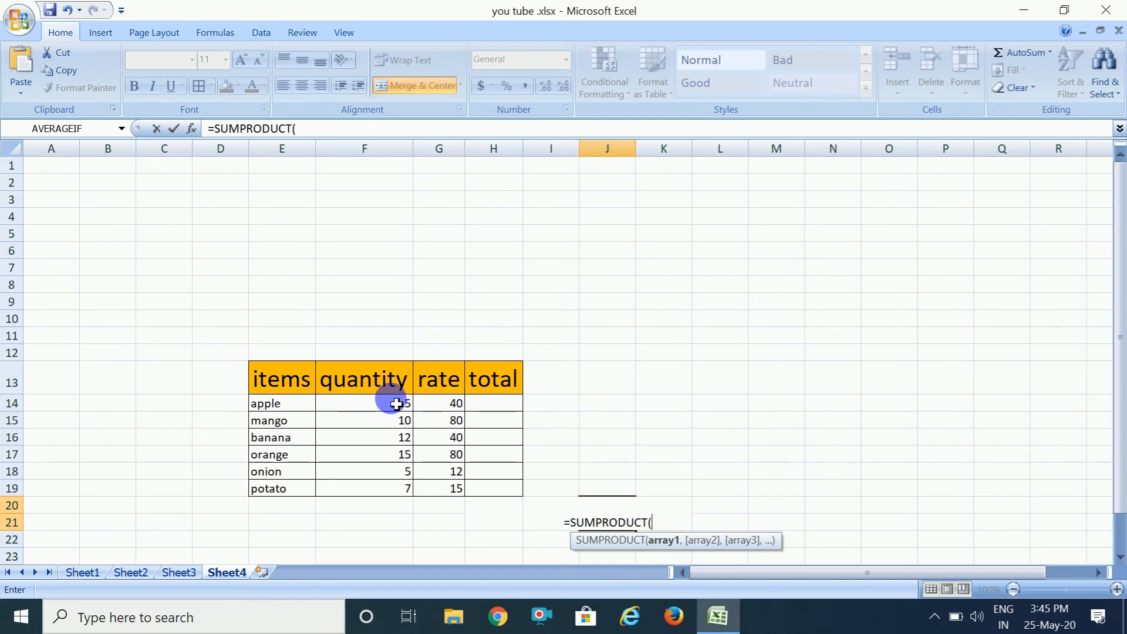
drag(391, 401, 403, 493)
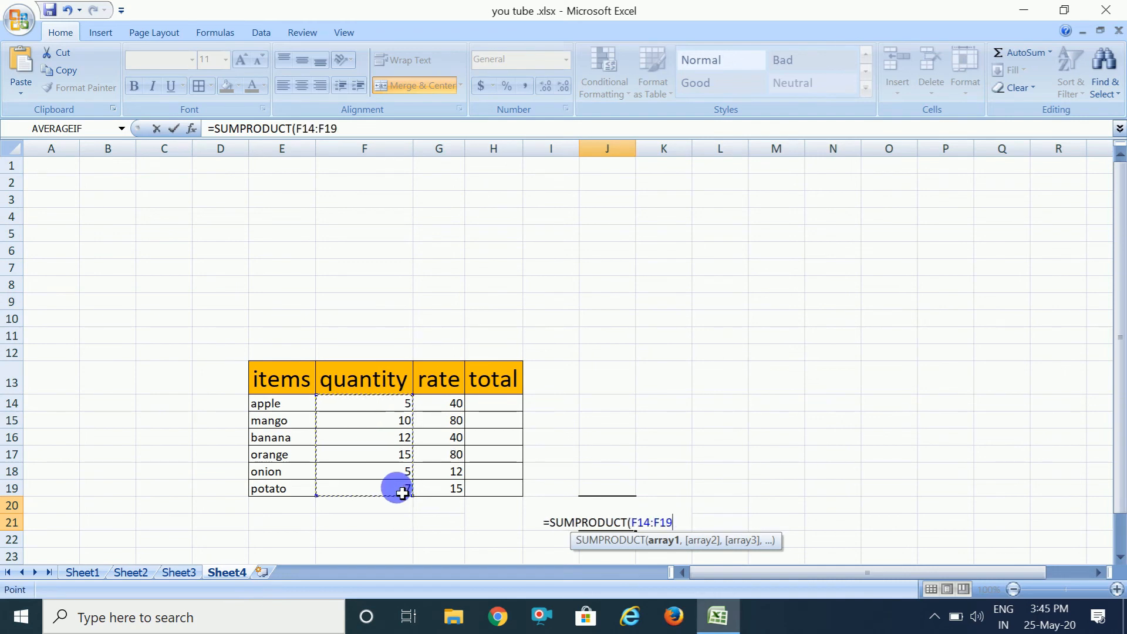
text(,)
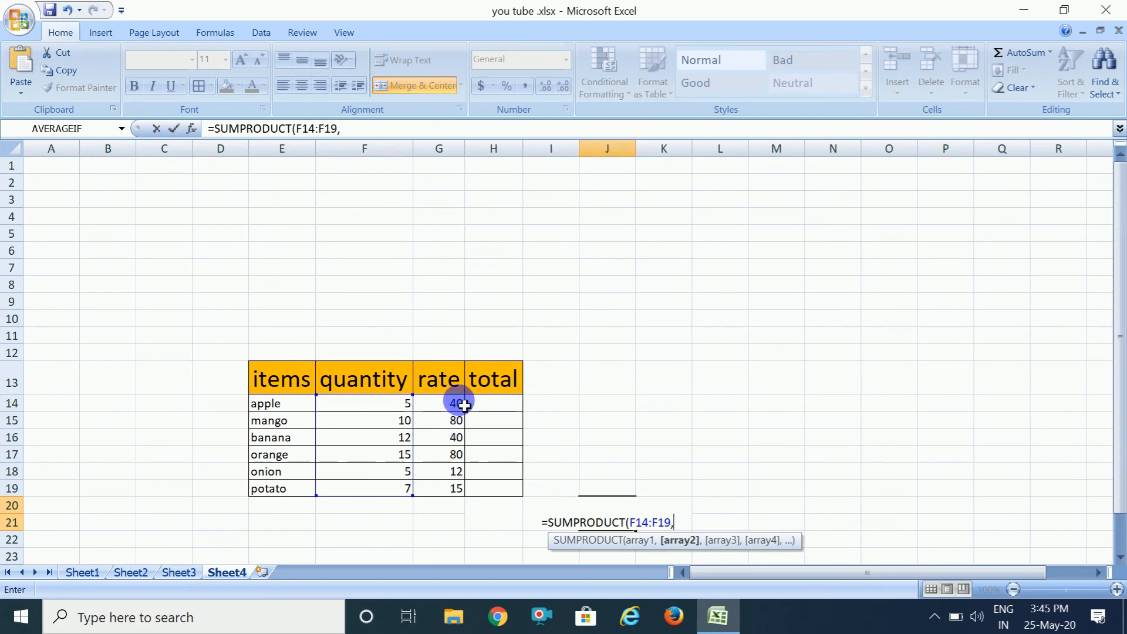
drag(457, 405, 457, 493)
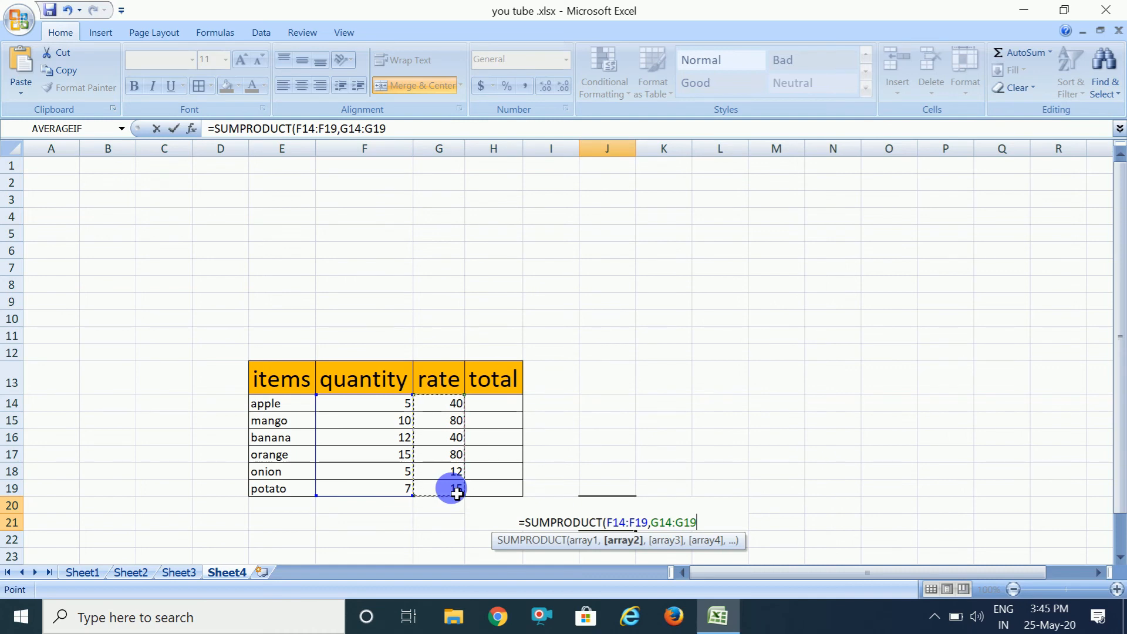
text())
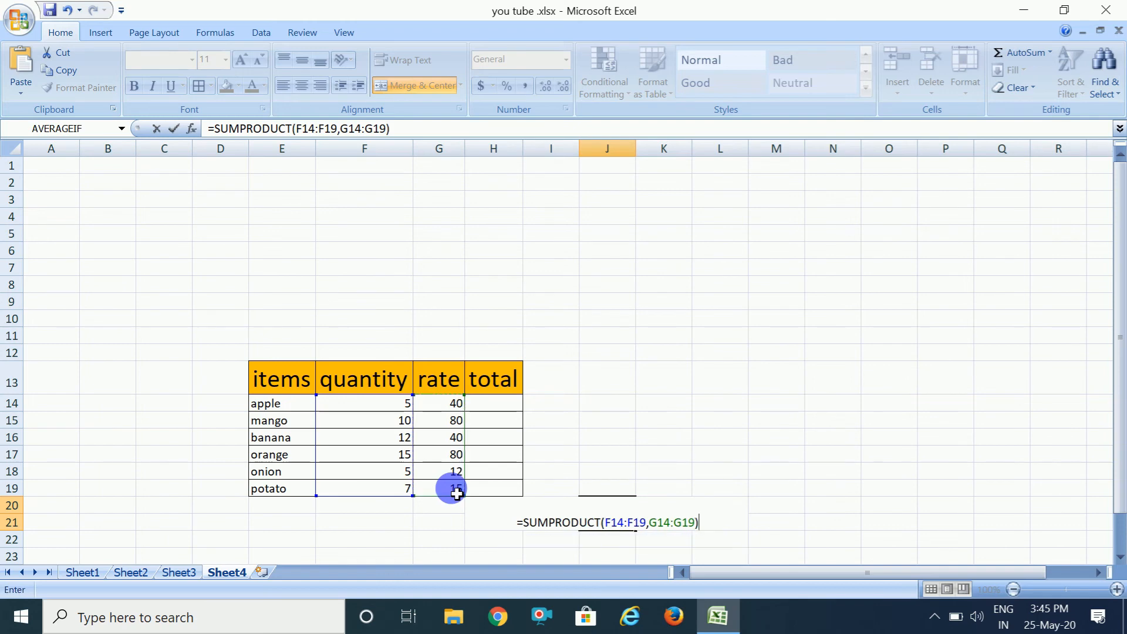
key(Tab)
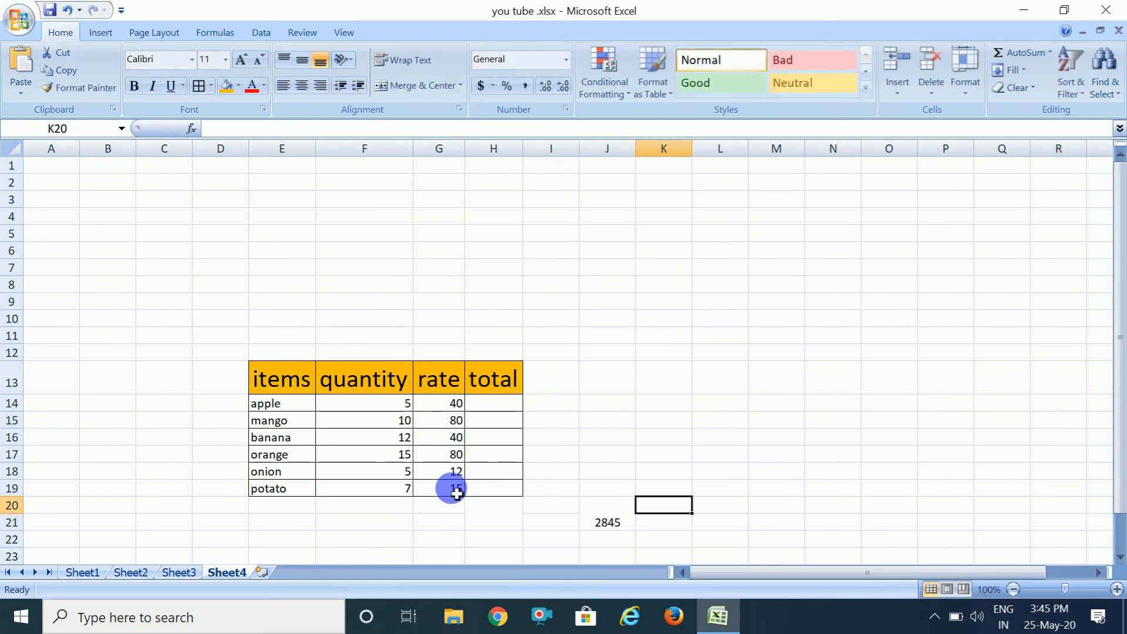
Format the SUMPRODUCT result in J20 as bold with font size 14.
click(601, 516)
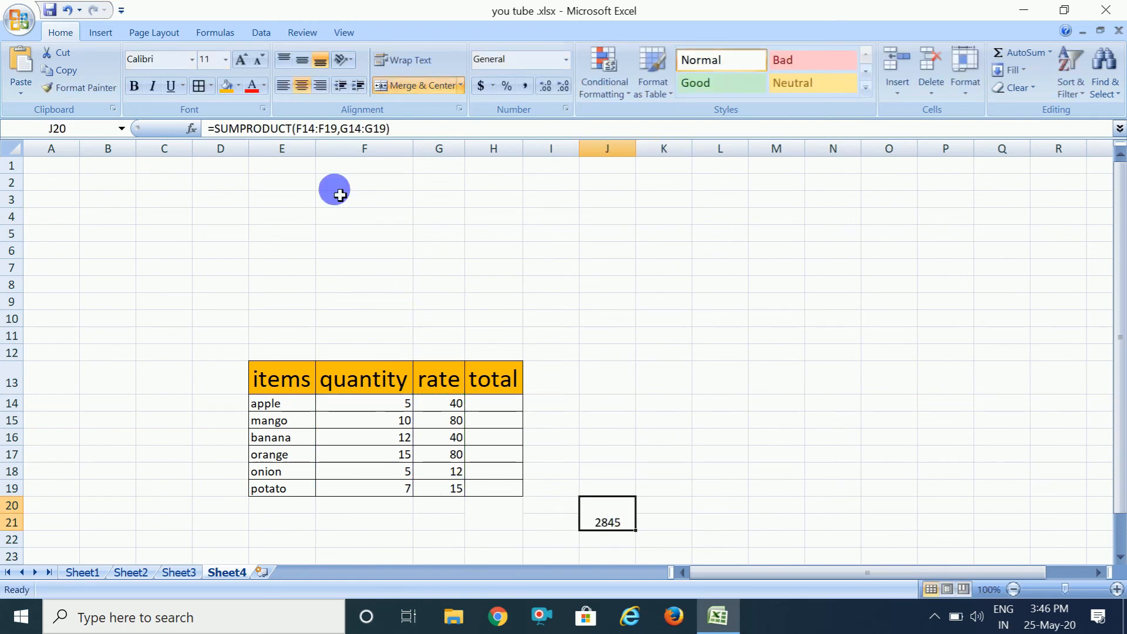
click(242, 59)
click(241, 60)
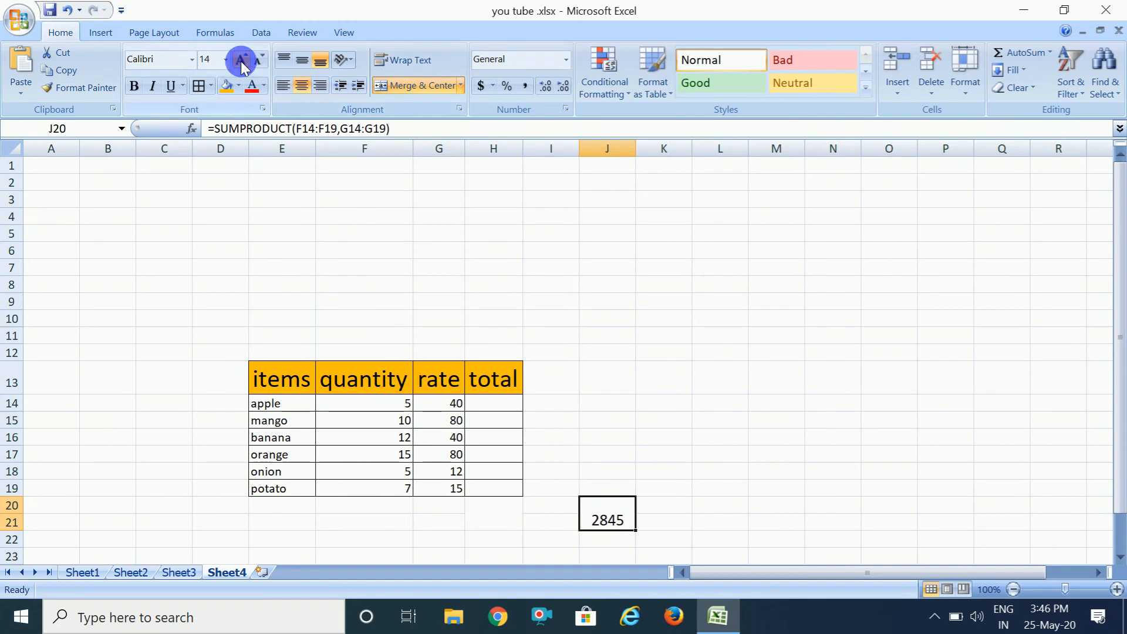
click(136, 86)
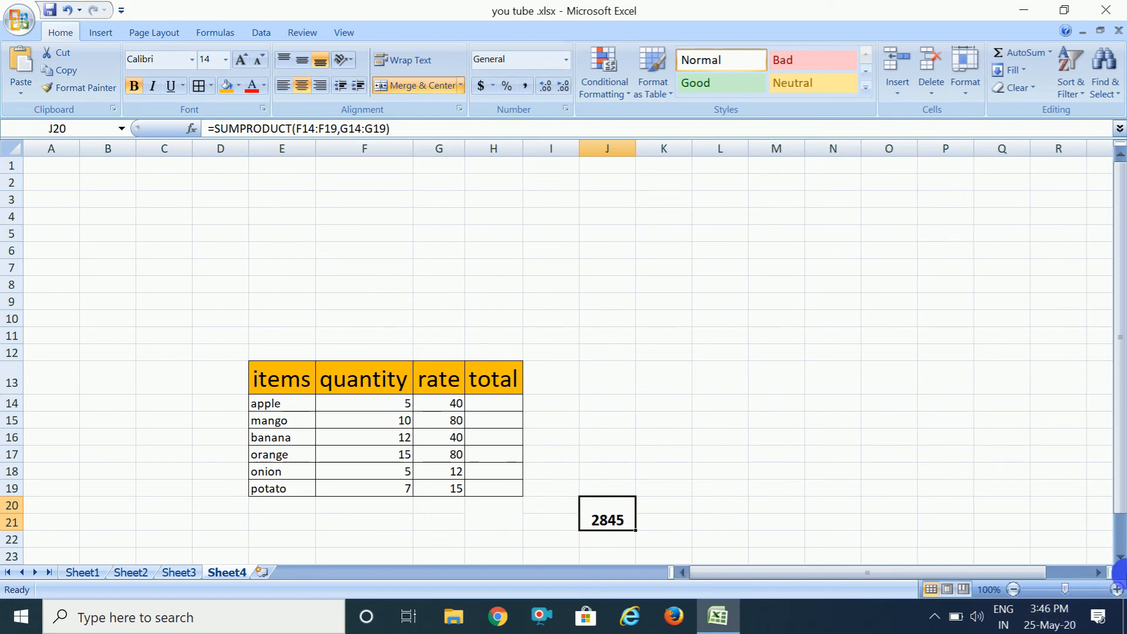
Calculate the apple total in H14 with =F14*G14 and fill the formula down to the potato row, H19.
click(1117, 589)
click(1117, 589)
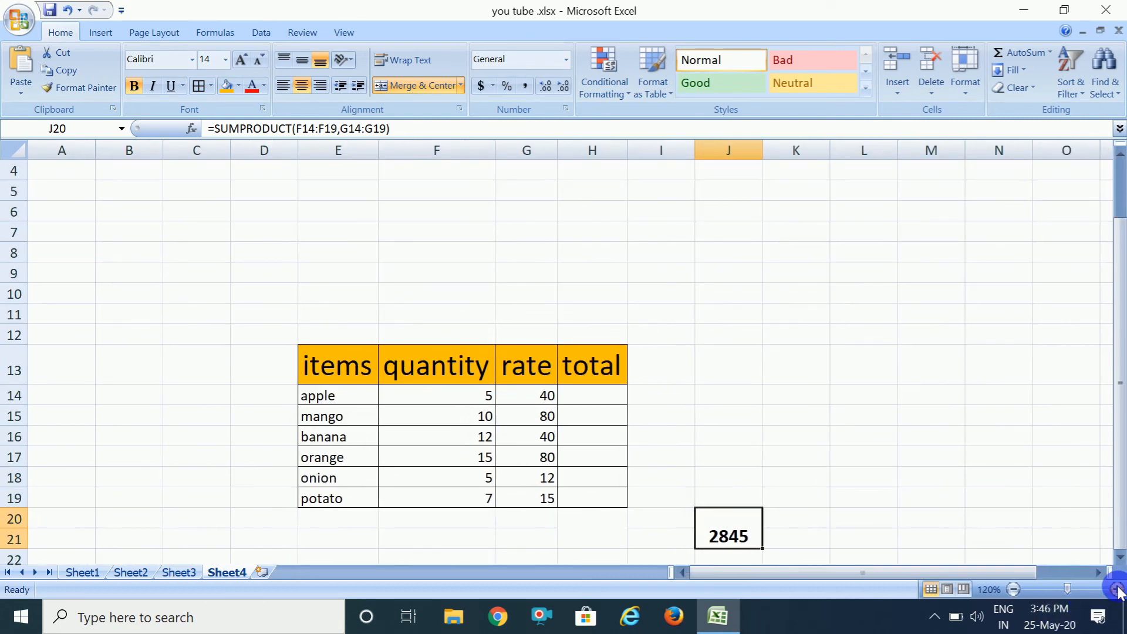
click(588, 405)
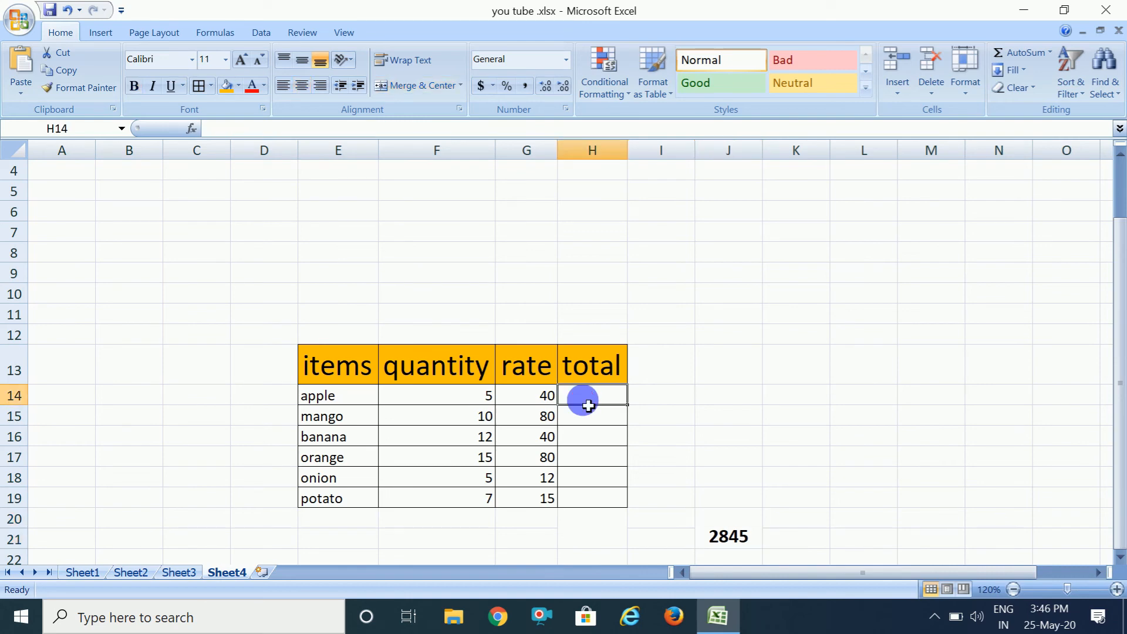
text(=)
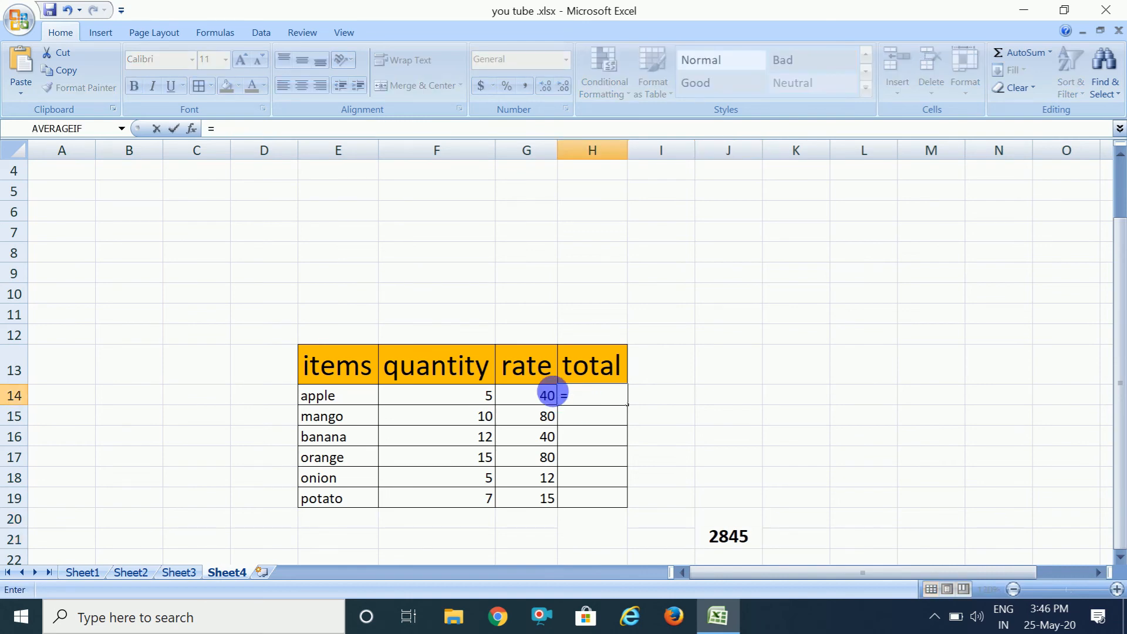
click(481, 402)
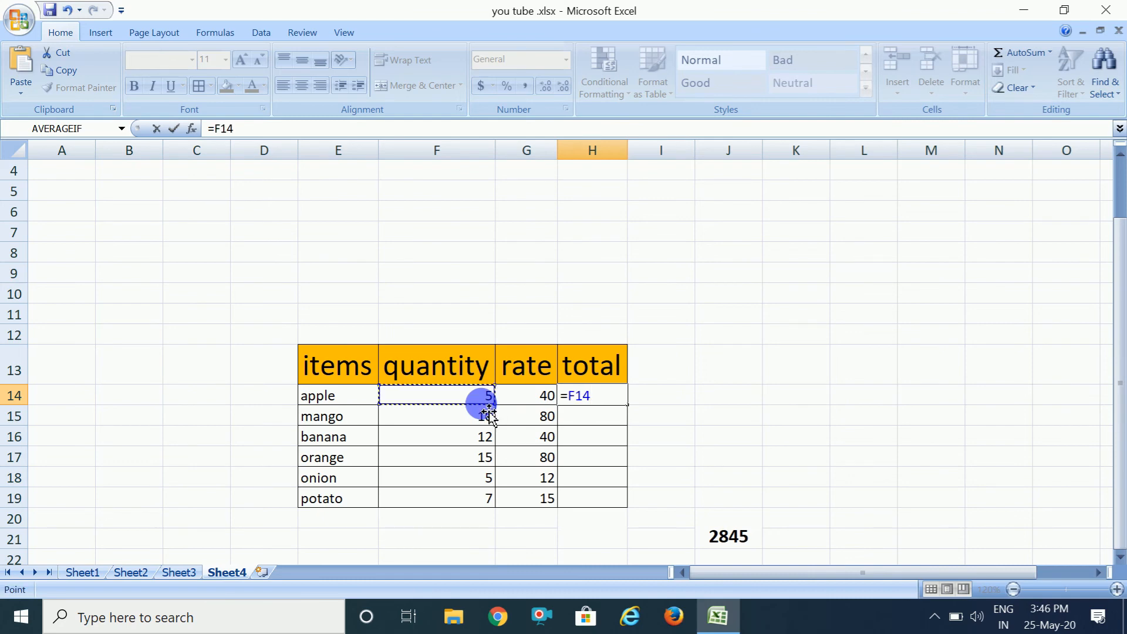
text(*)
click(529, 405)
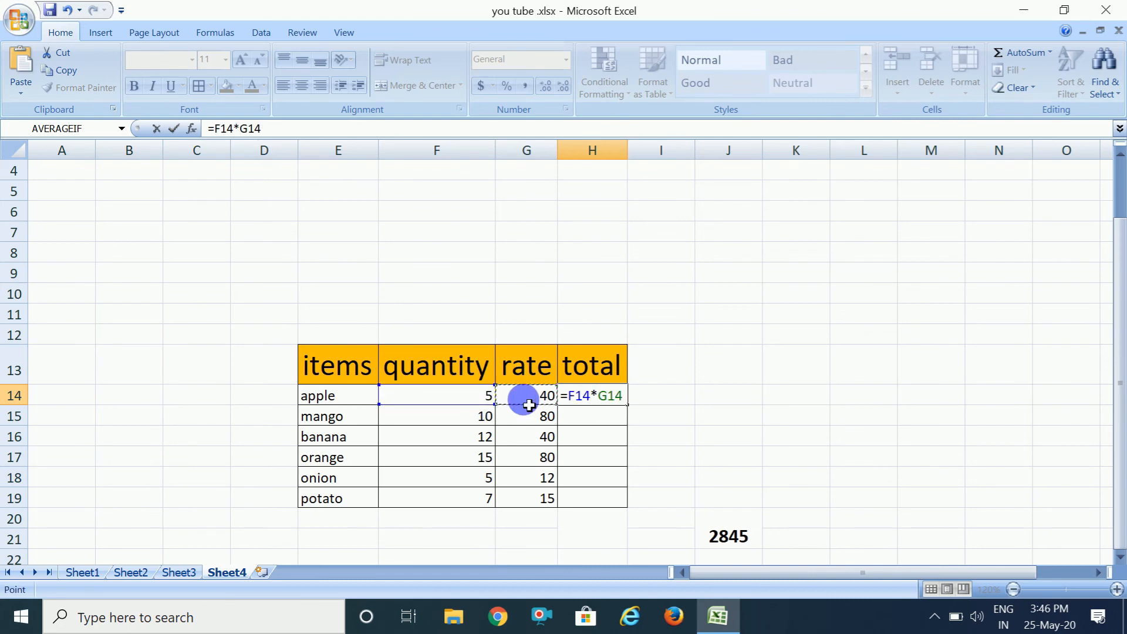
key(Tab)
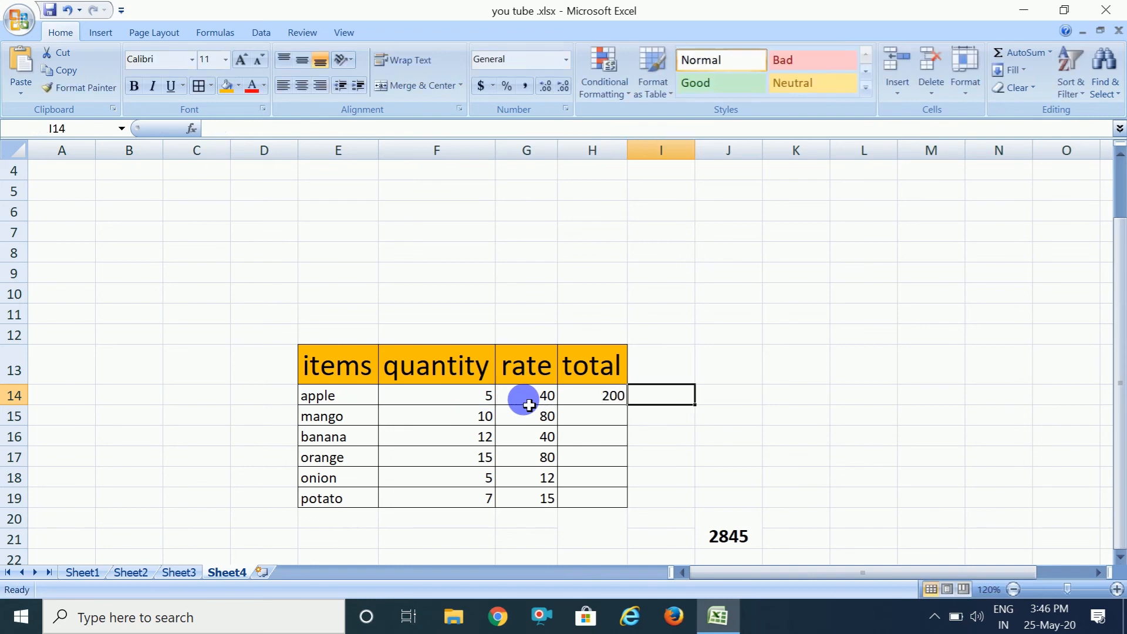
click(611, 404)
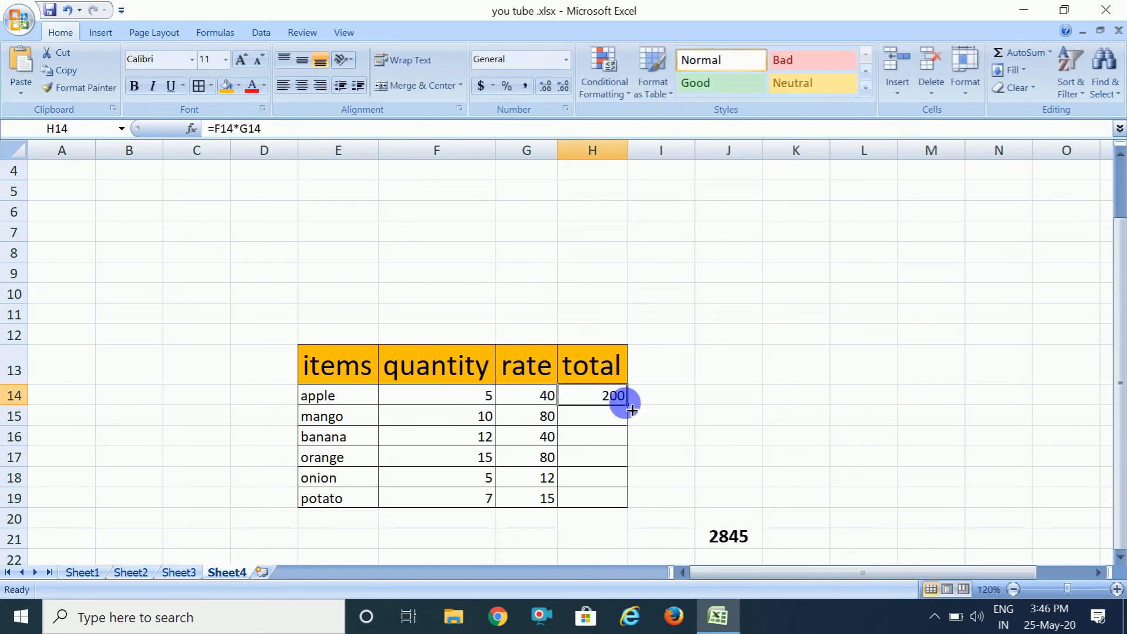
drag(630, 410, 624, 508)
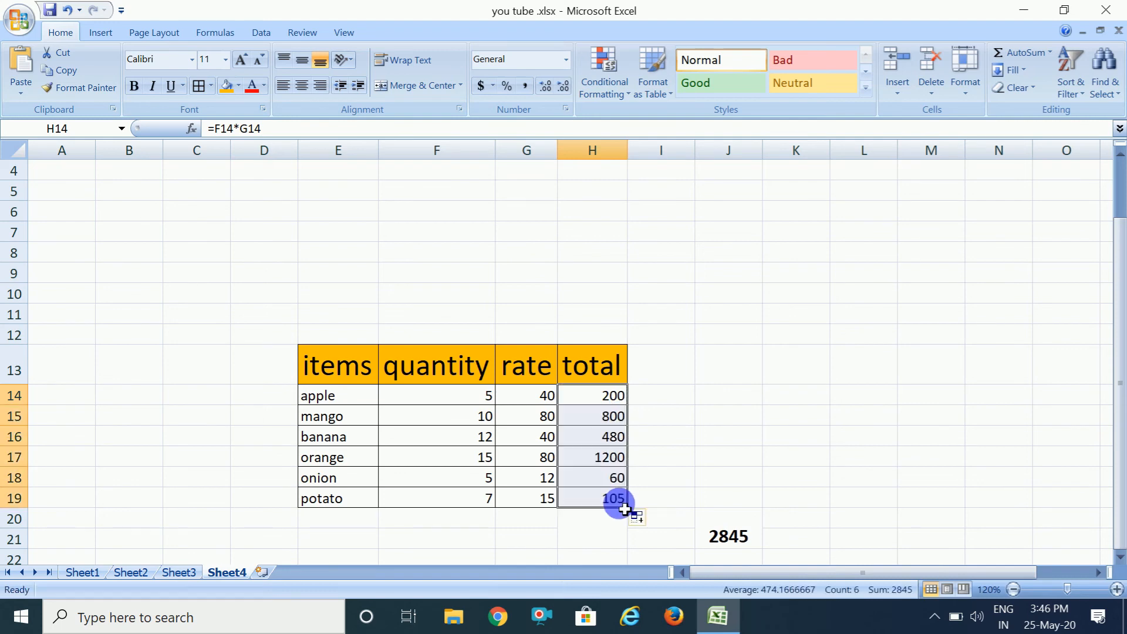
Add up the row totals below the table by entering =SUM(H14:H19) in the merged cell H20.
click(603, 531)
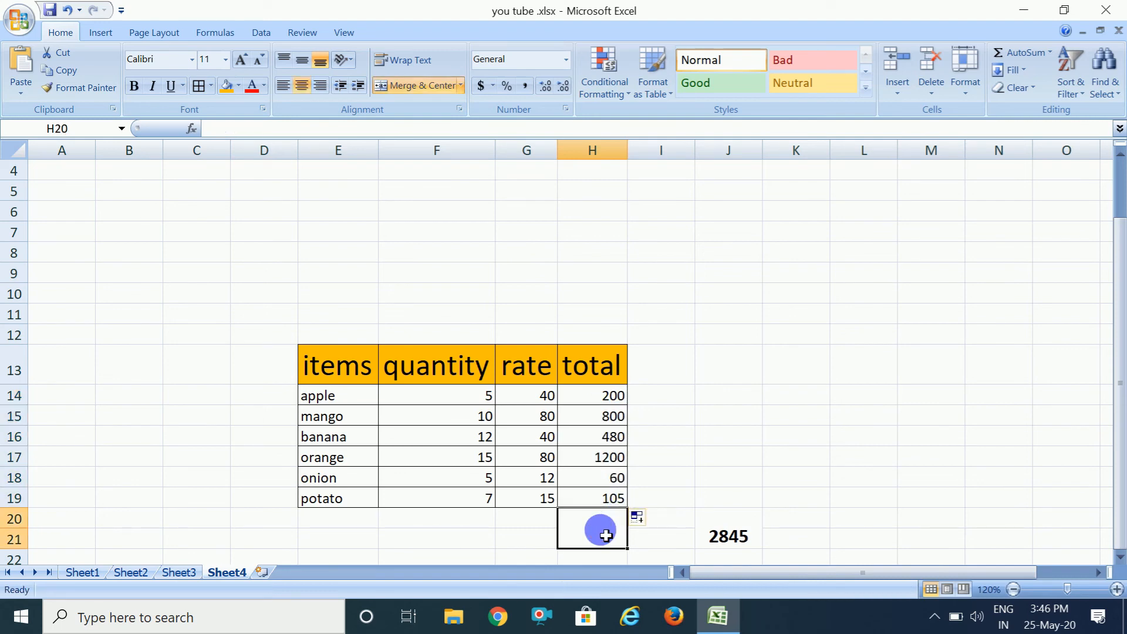
text(=)
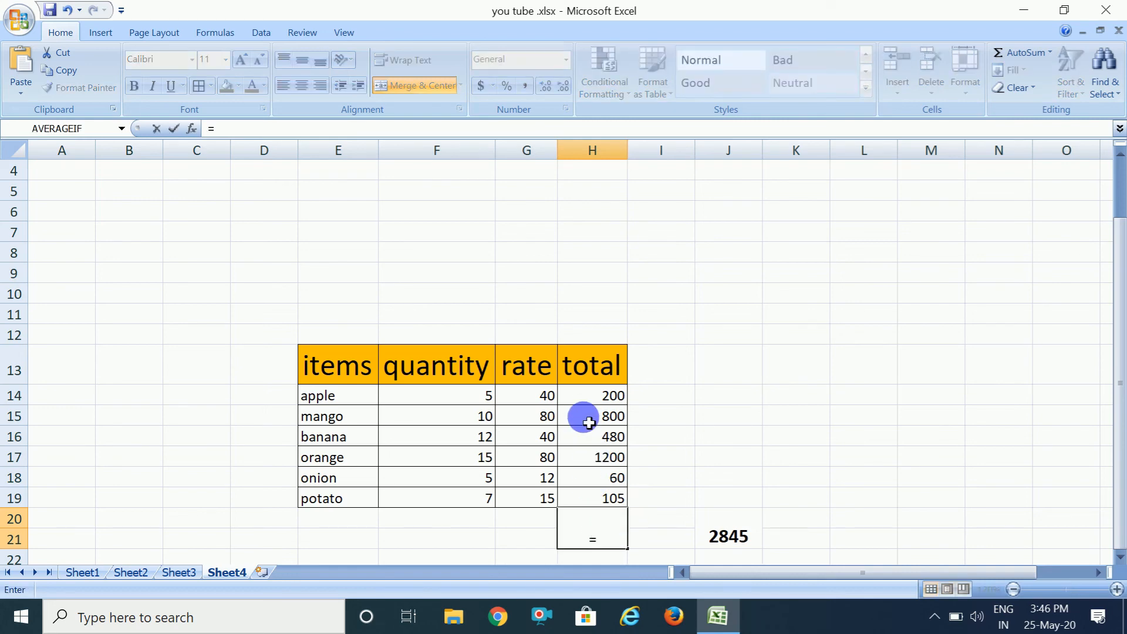
text(sum)
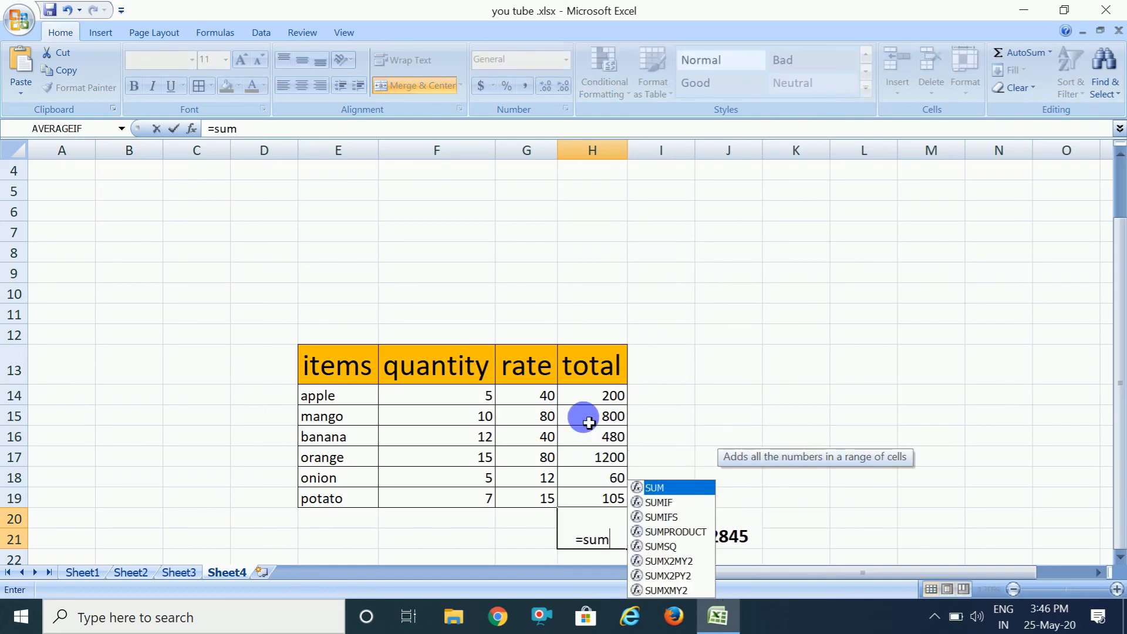
text(()
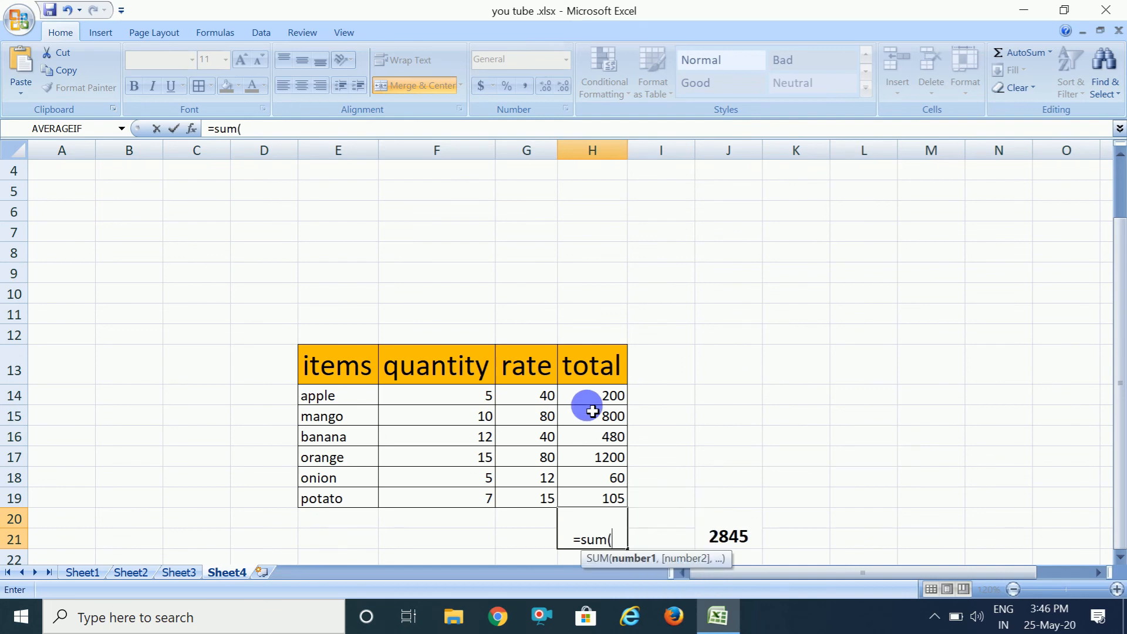
drag(593, 407, 594, 498)
key(Tab)
Format the SUM result in H20 as bold with font size 14.
click(595, 534)
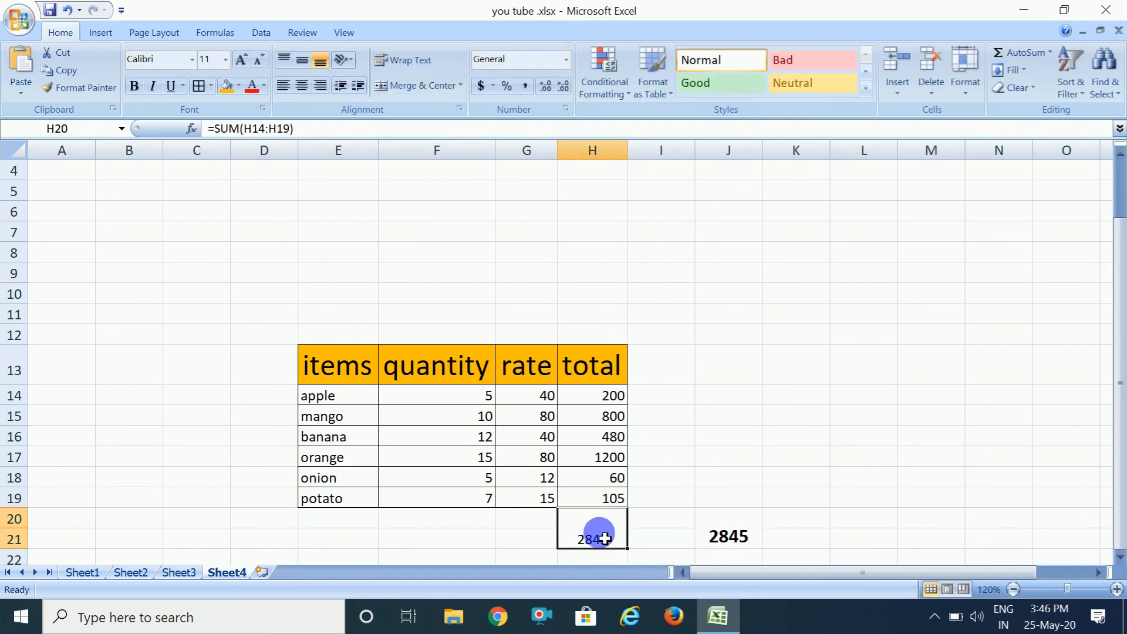
click(241, 59)
click(241, 59)
click(134, 86)
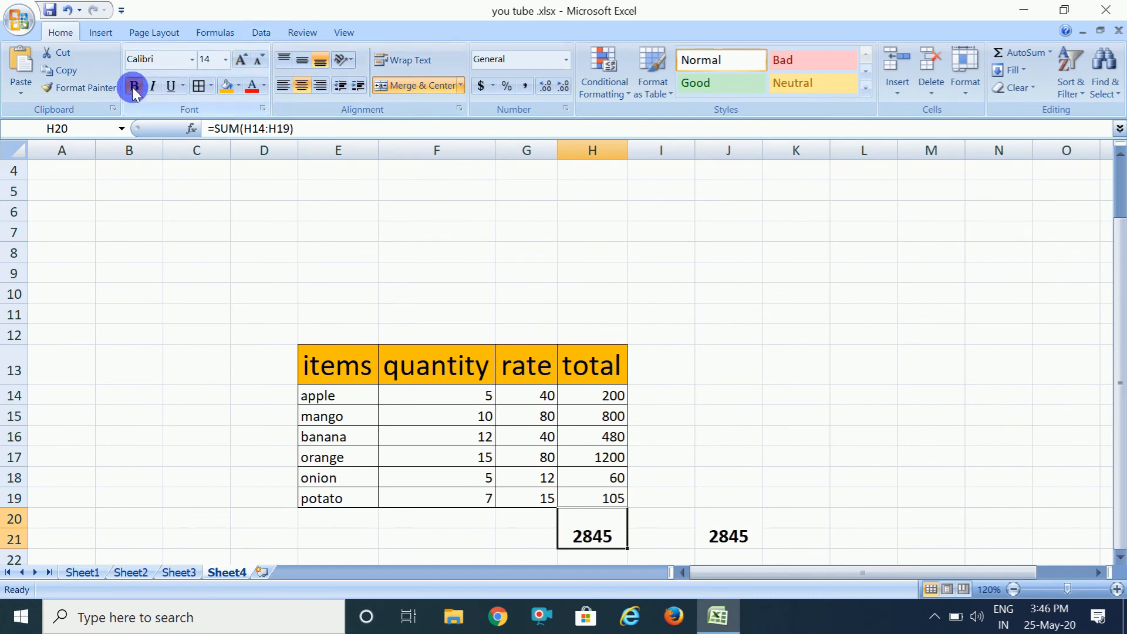
click(794, 418)
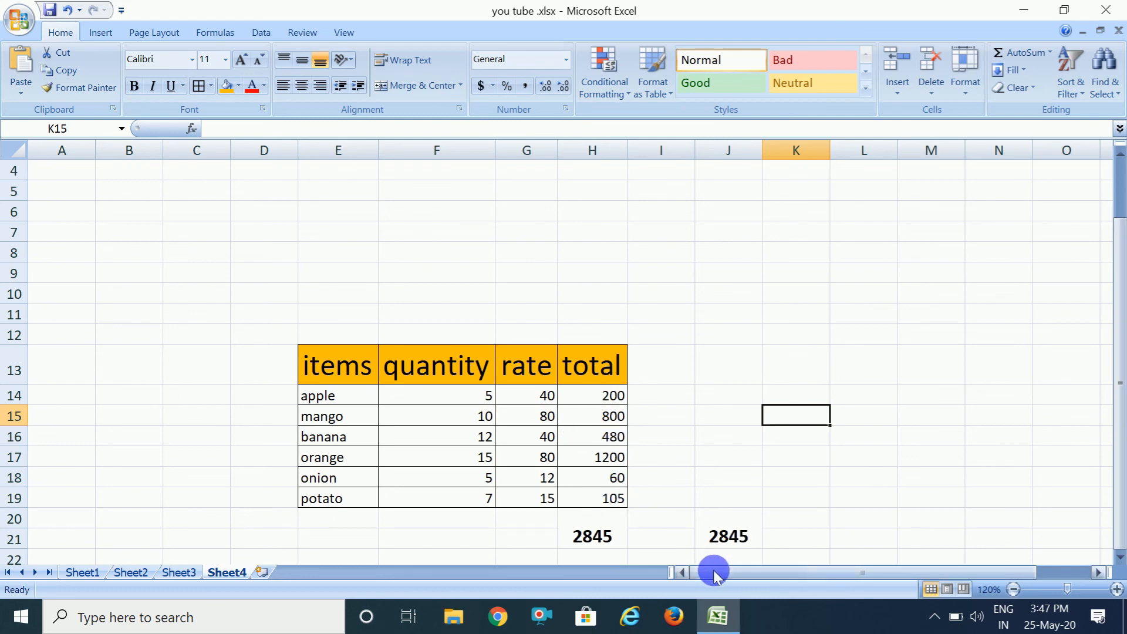
Review the SUMPRODUCT formula in J20 and return to the list of today's formulas on Sheet1.
click(744, 529)
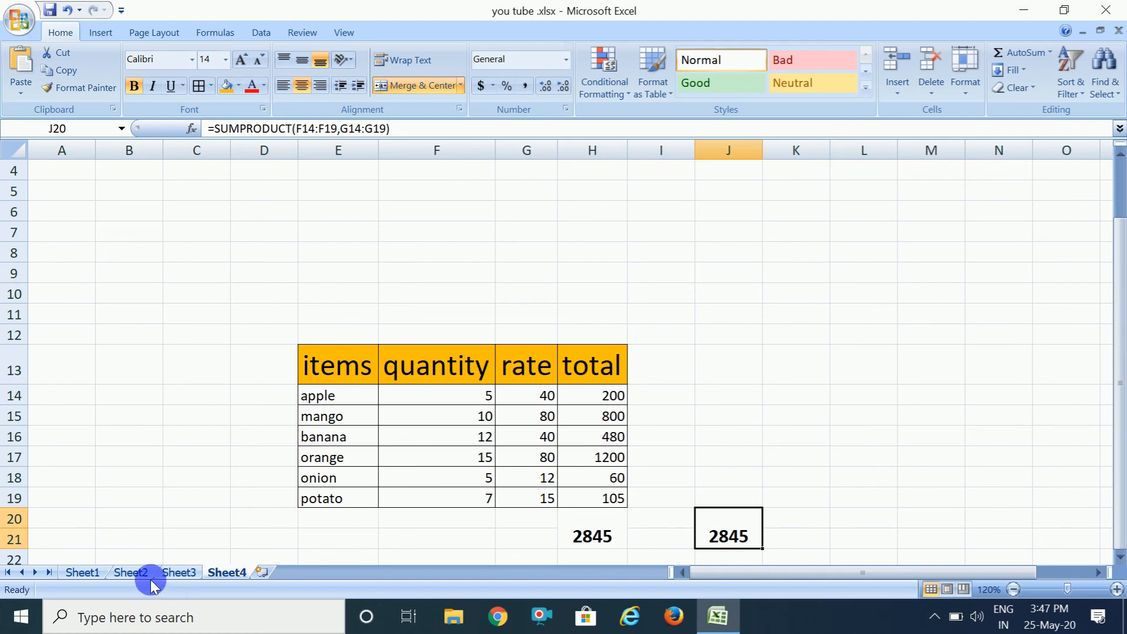
click(176, 574)
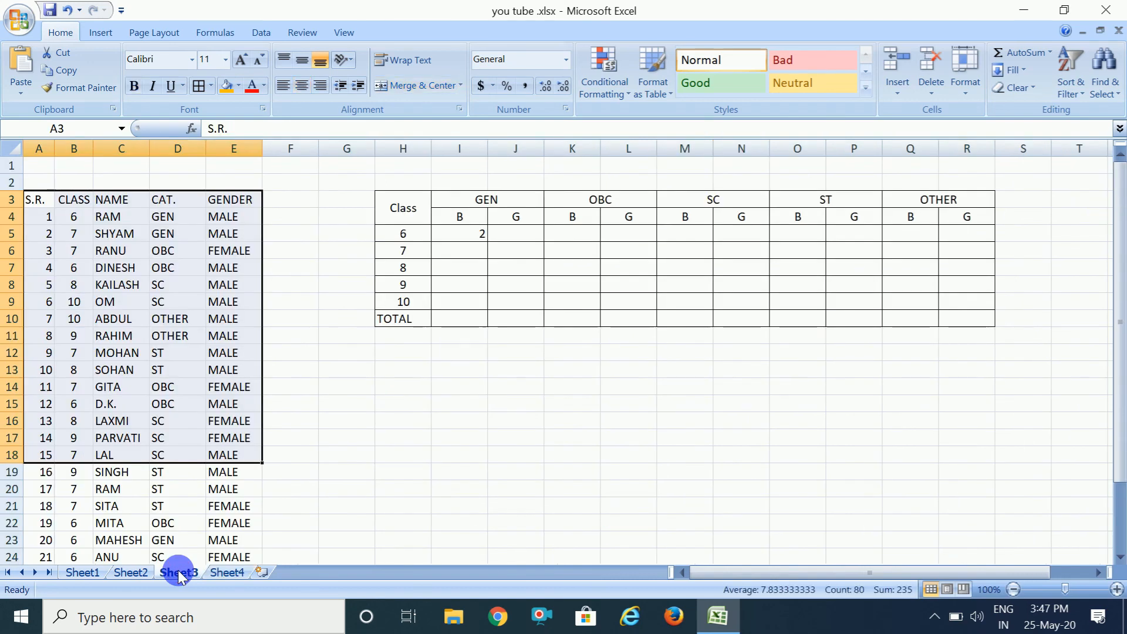
click(83, 573)
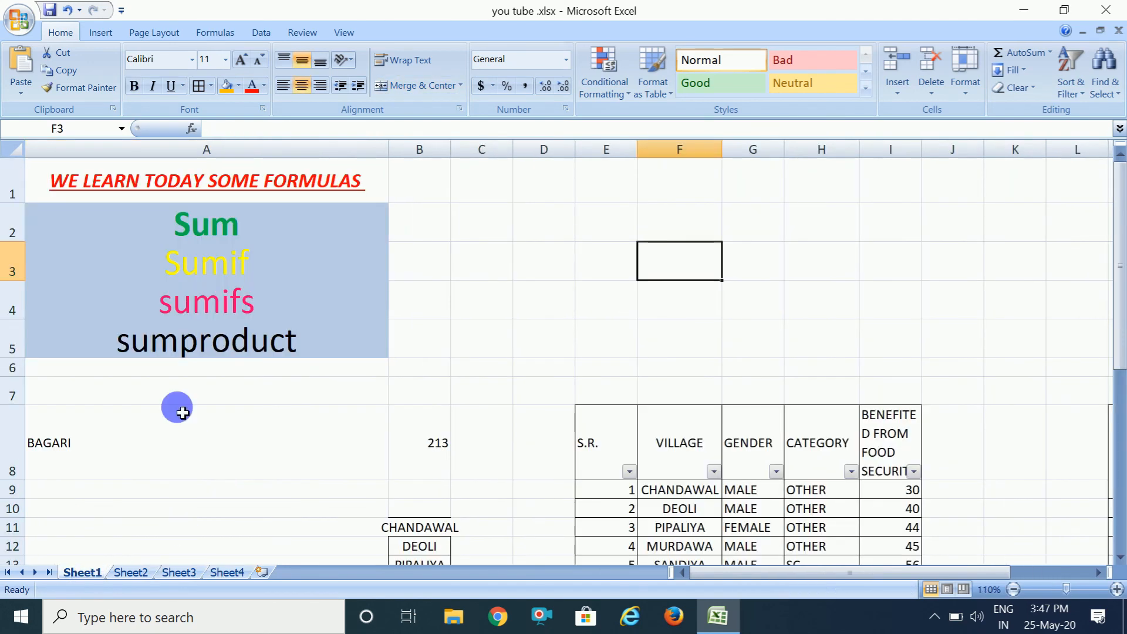